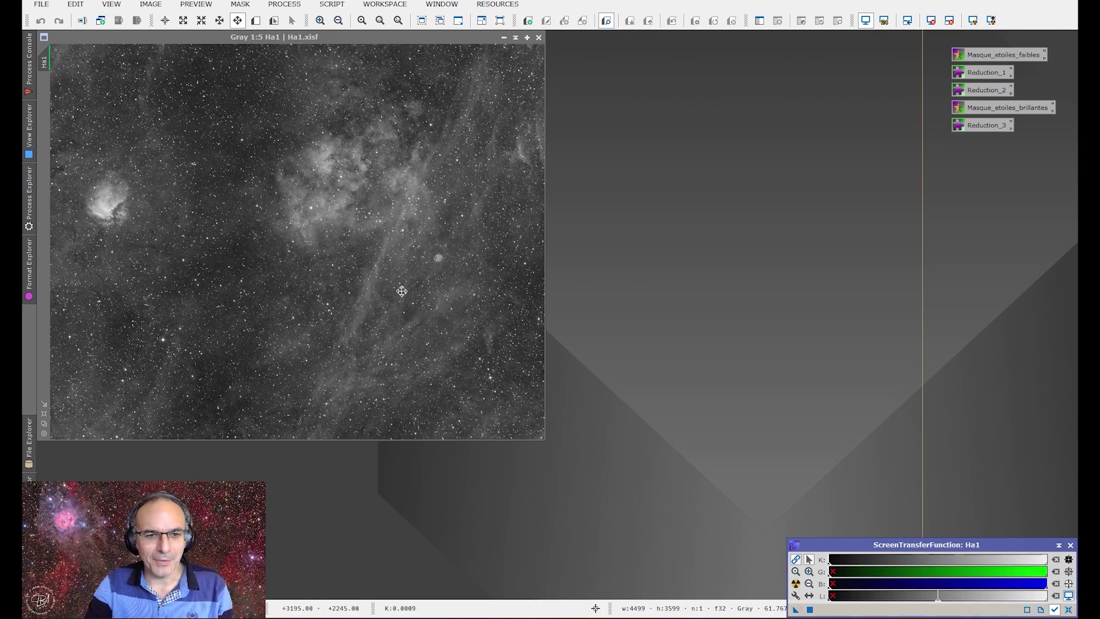
Examine the star field and nebula in the Ha1 image at several magnifications.
scroll(269, 235, up, 3)
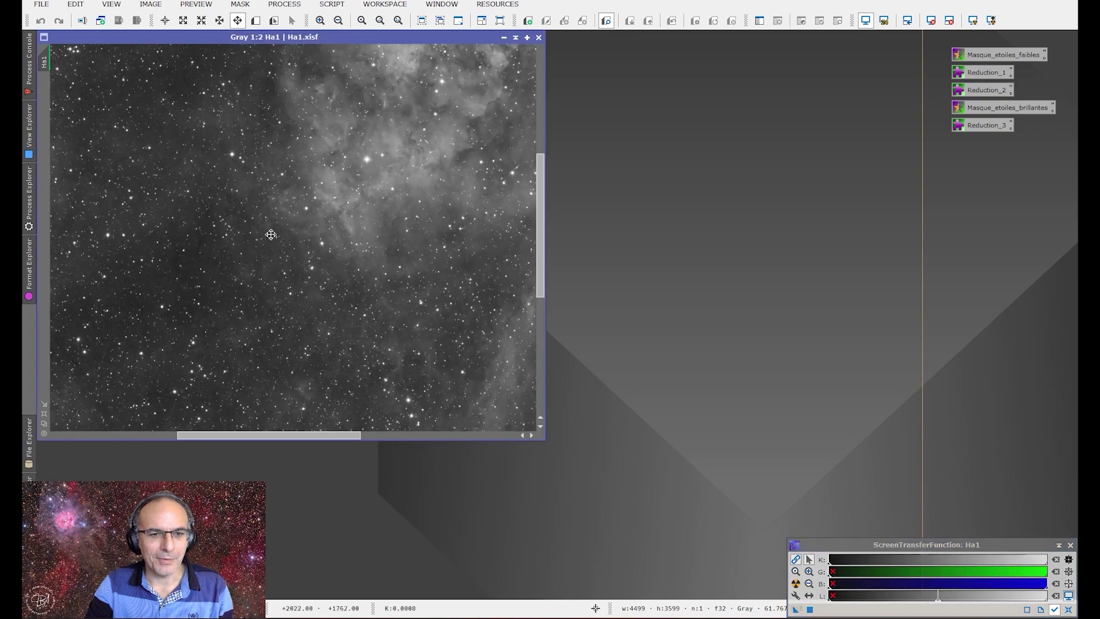
scroll(269, 235, up, 1)
scroll(373, 182, up, 1)
scroll(372, 182, down, 5)
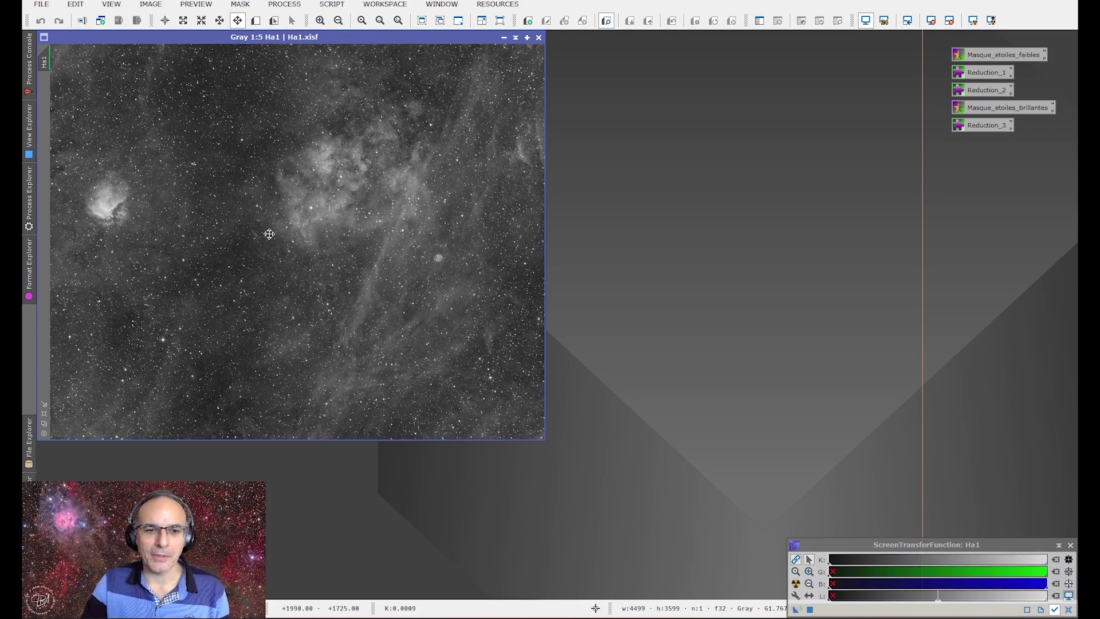
scroll(269, 234, up, 5)
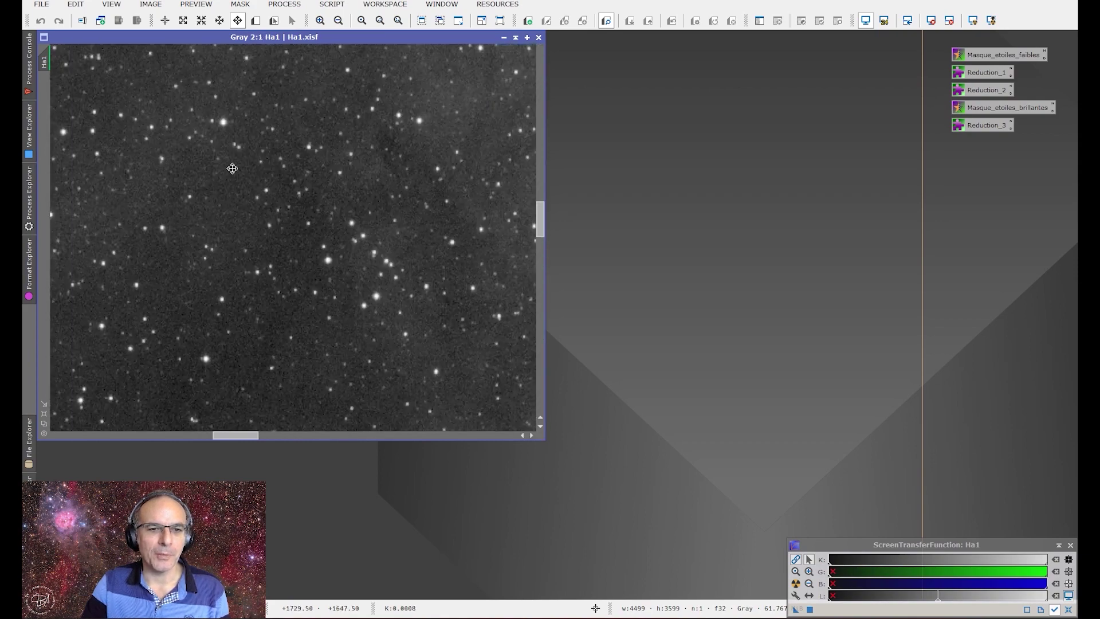
drag(233, 168, 300, 214)
scroll(288, 220, down, 4)
scroll(289, 220, down, 1)
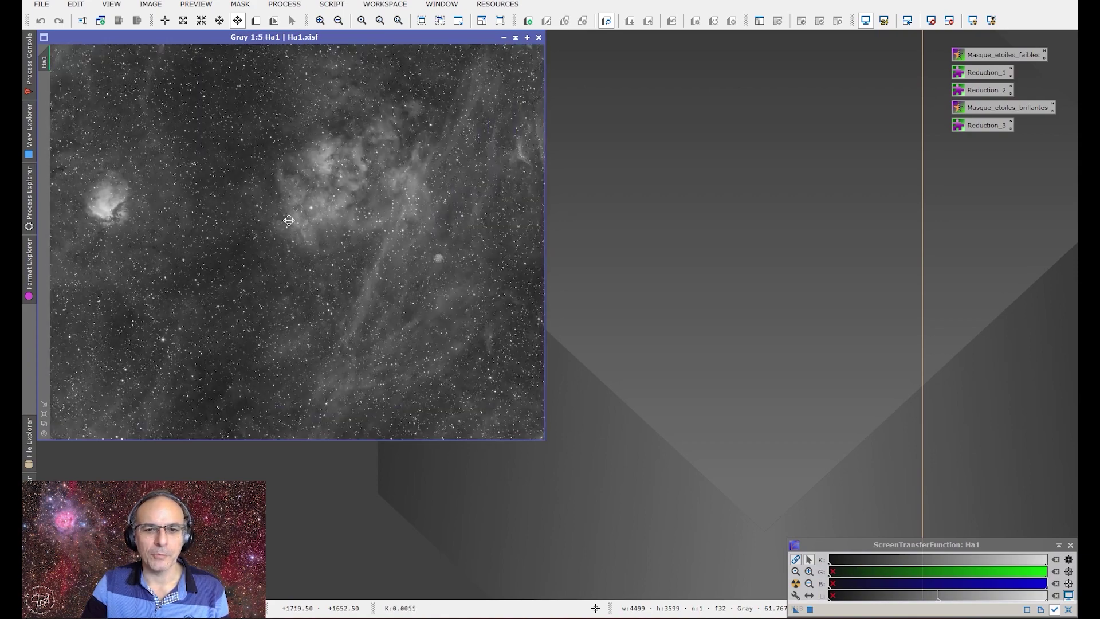
Open HistogramTransformation with default settings and show the full histogram of Ha1 at 1x zoom.
click(295, 5)
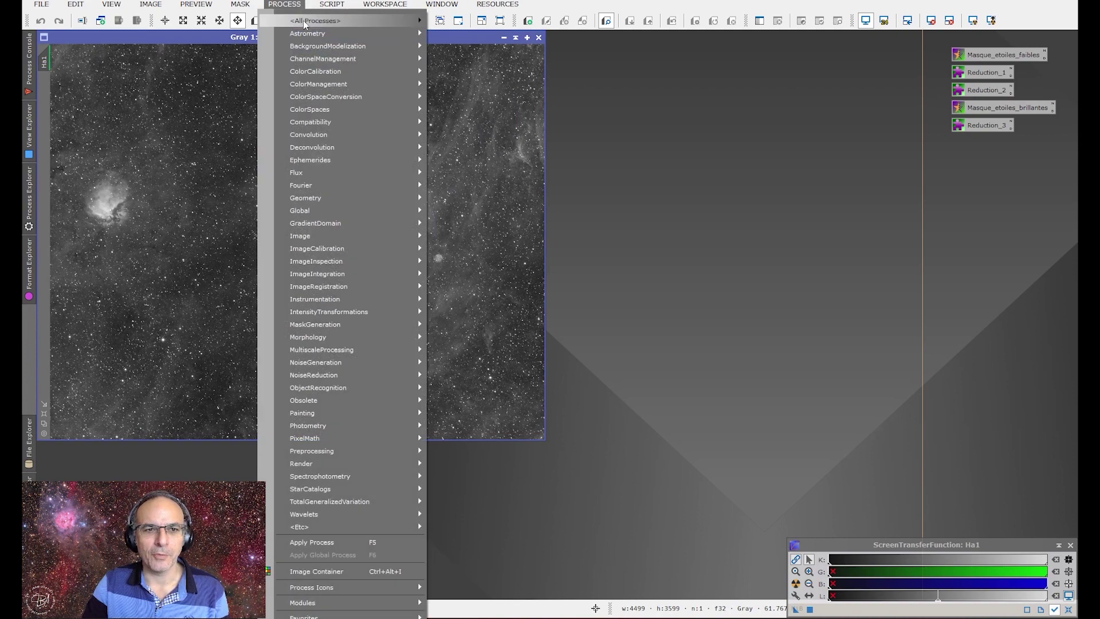
mouse_move(321, 21)
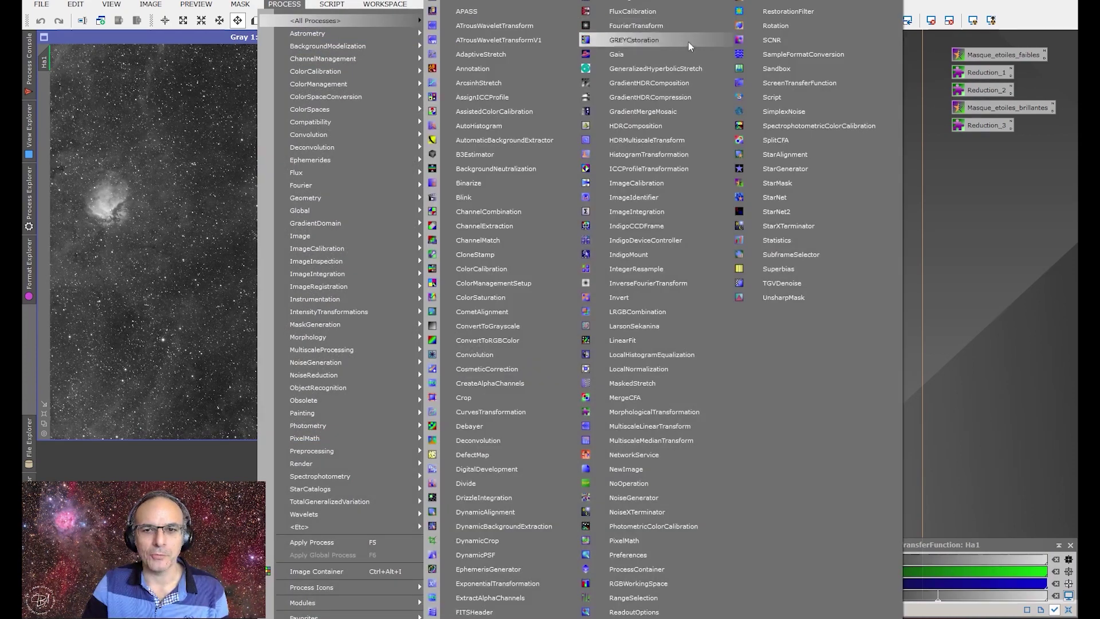
click(650, 155)
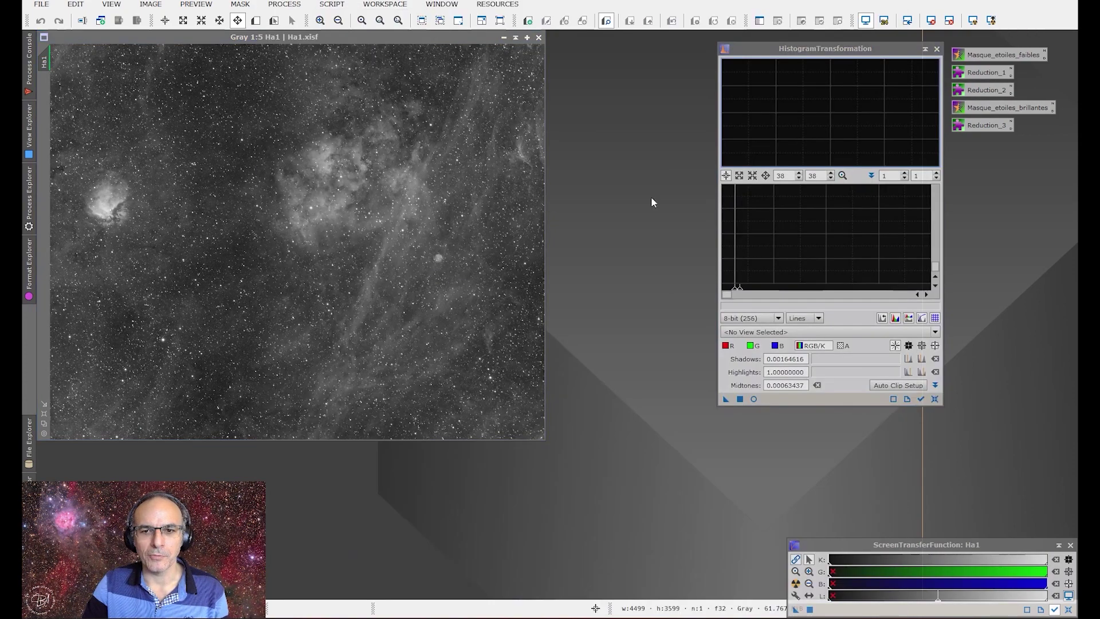
click(935, 399)
click(825, 333)
click(742, 352)
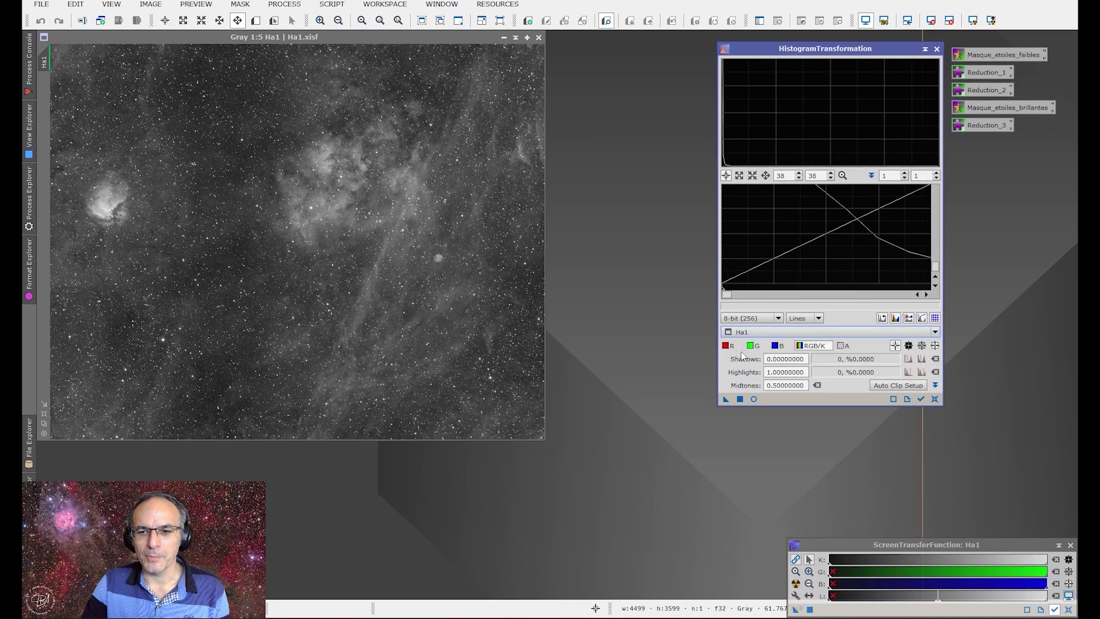
scroll(791, 254, down, 6)
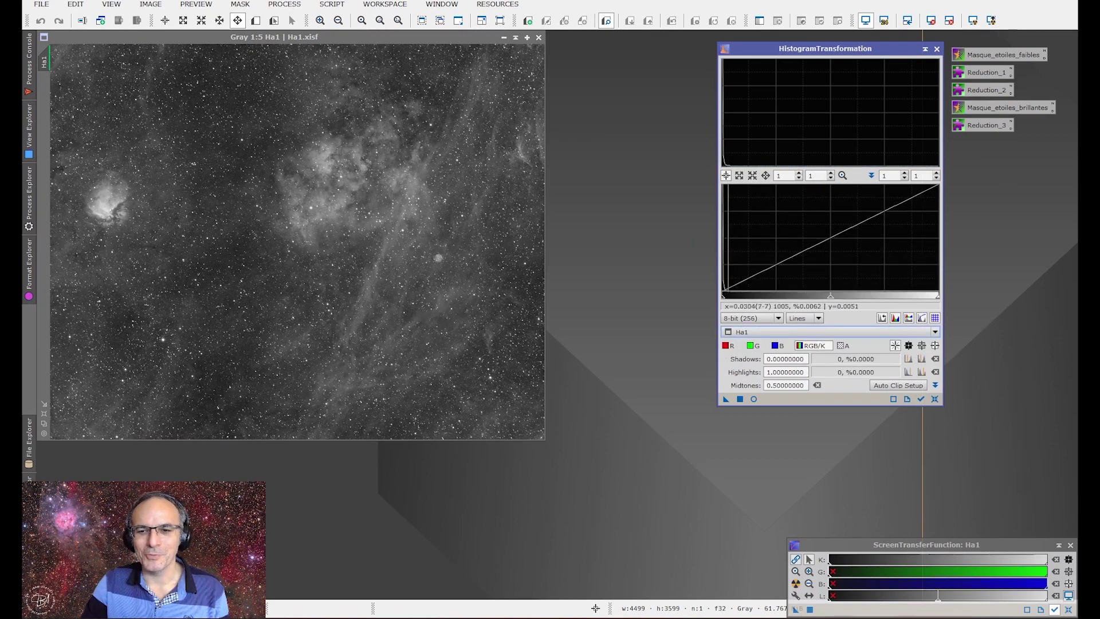
Remove the screen stretch from Ha1 to examine the unstretched stars, and reapply the automatic stretch.
click(931, 22)
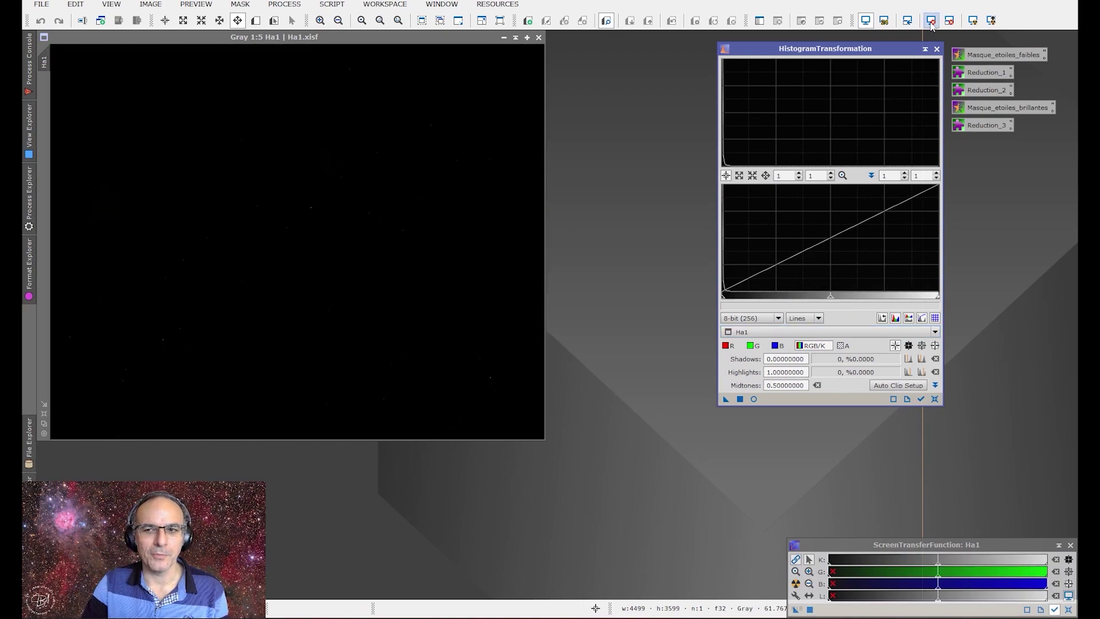
scroll(302, 222, up, 6)
scroll(333, 162, down, 2)
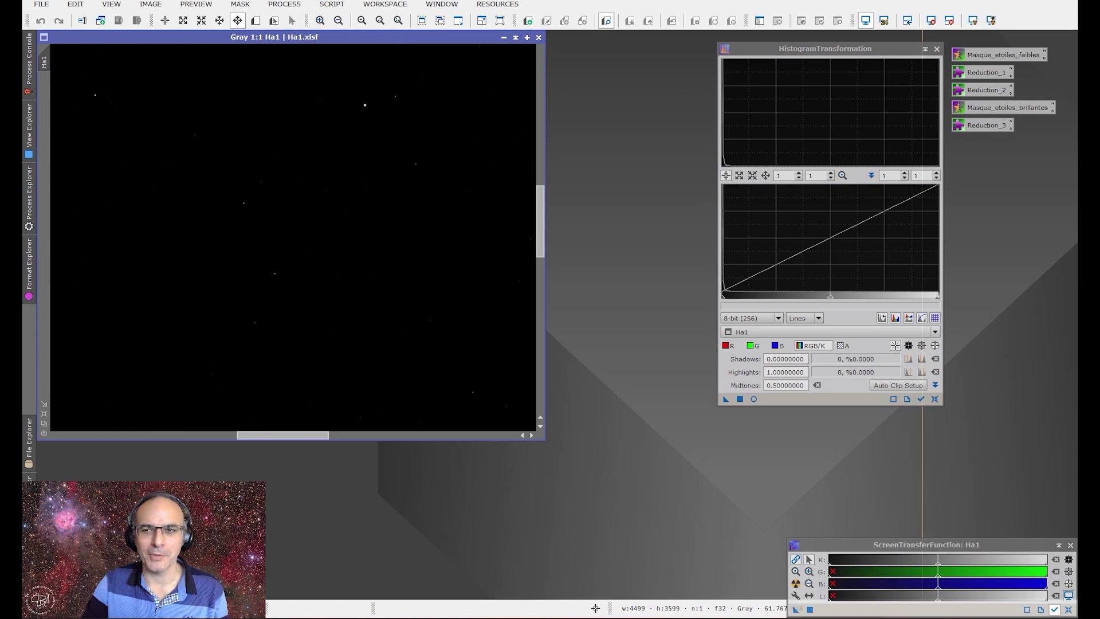
click(973, 20)
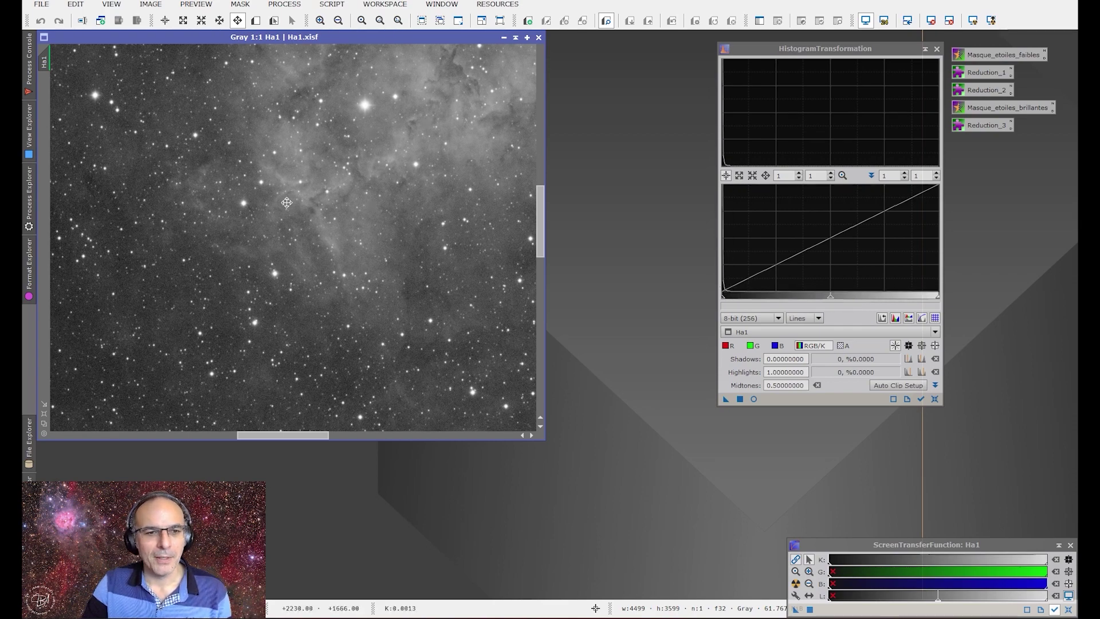
Inspect the faint and bright stars of the stretched Ha1 image up close and close HistogramTransformation.
scroll(227, 292, up, 3)
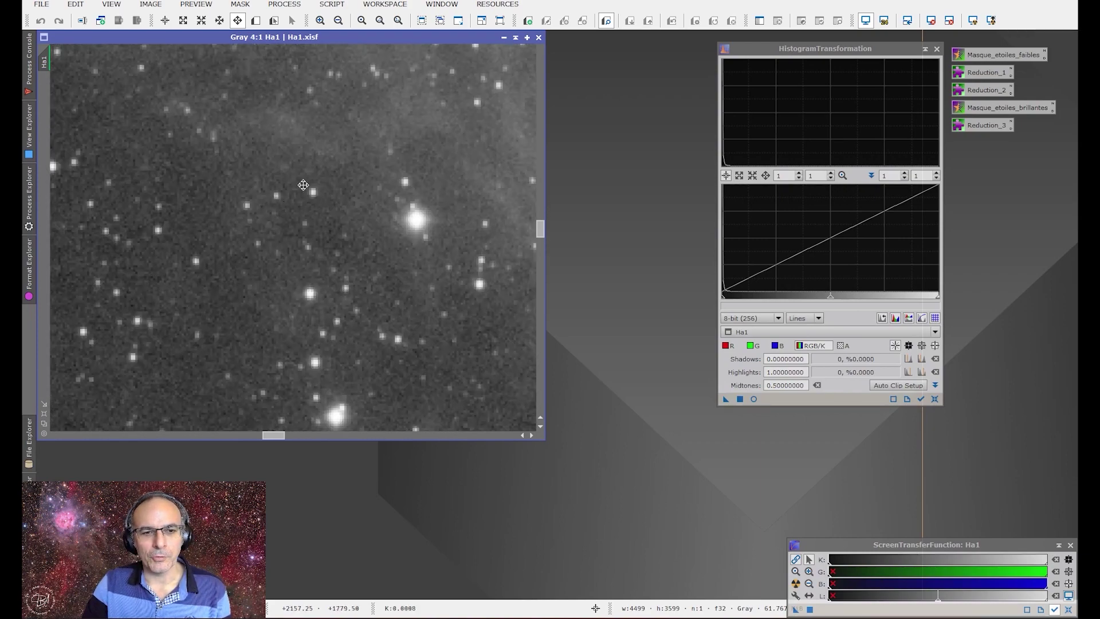
scroll(290, 207, down, 4)
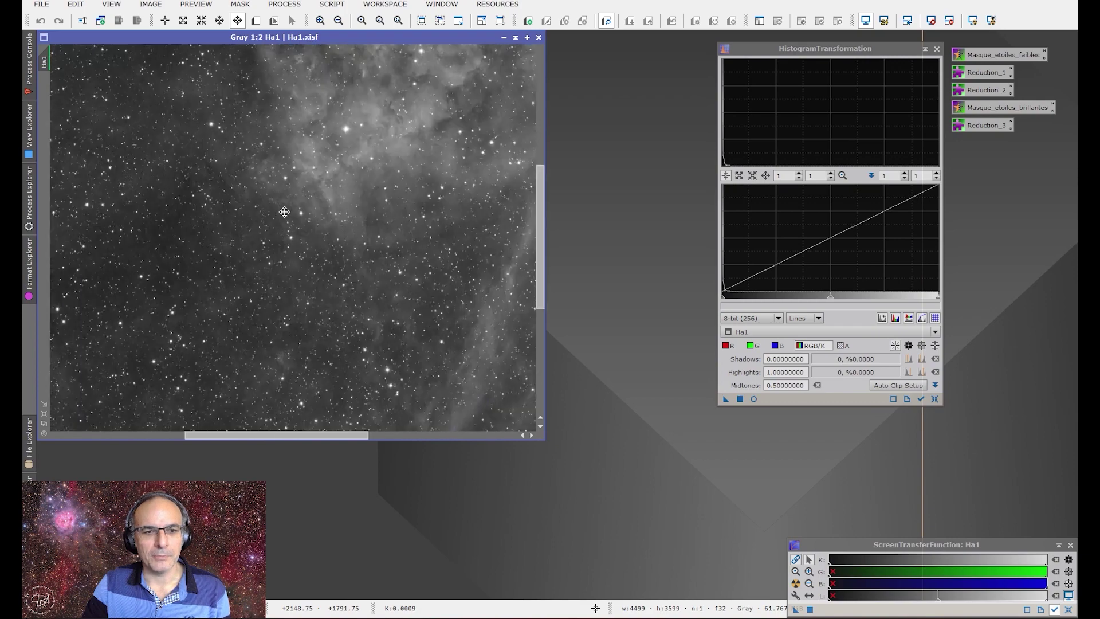
scroll(285, 212, down, 3)
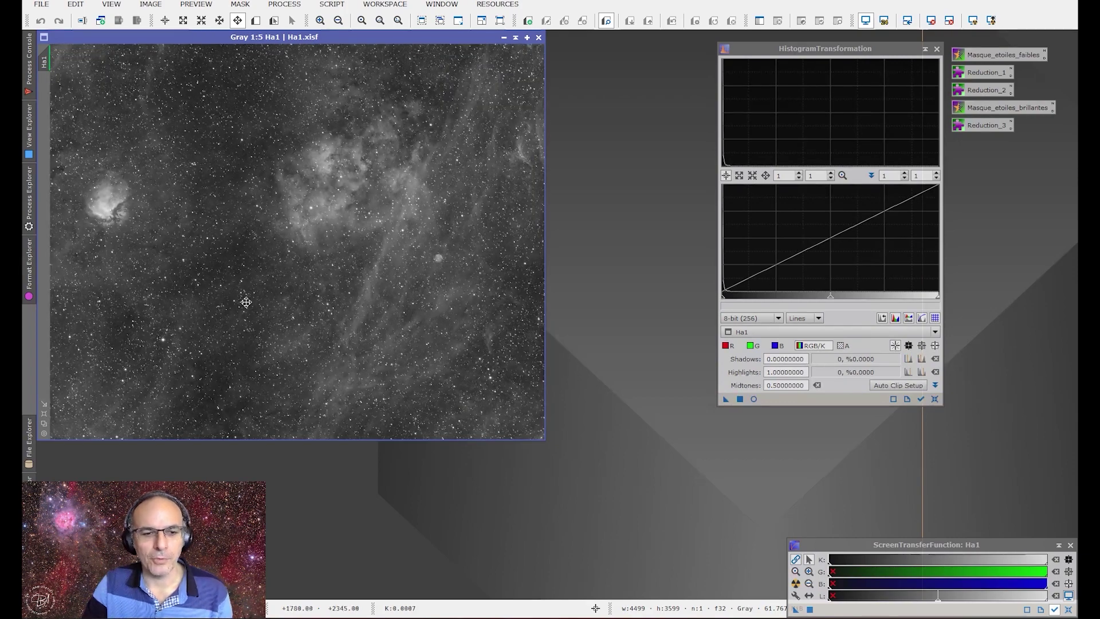
scroll(201, 380, up, 4)
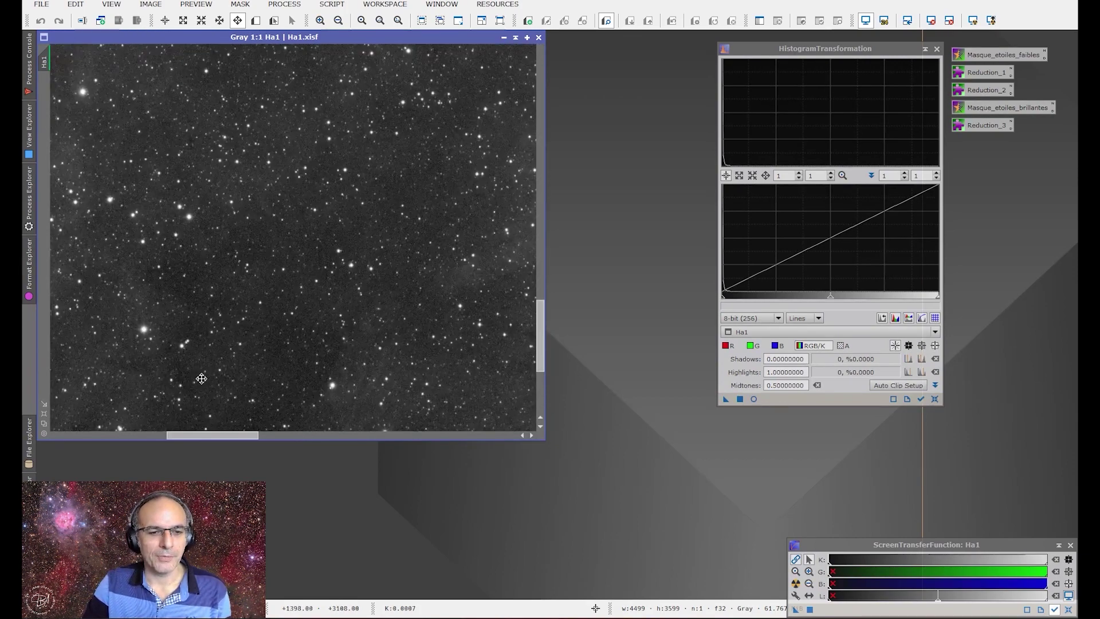
scroll(213, 342, down, 4)
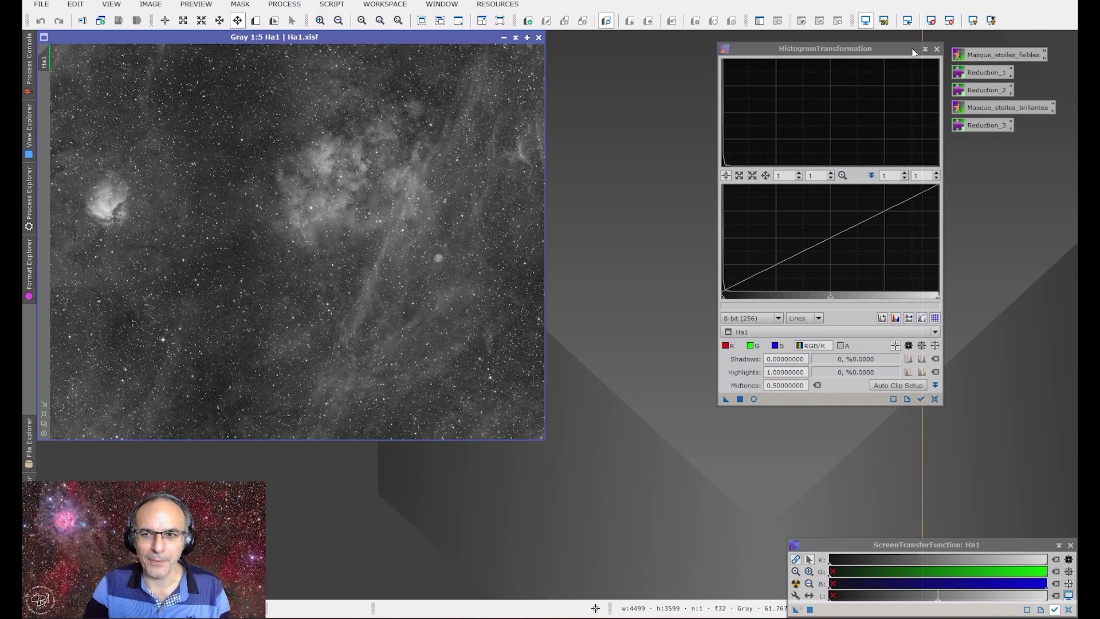
click(936, 49)
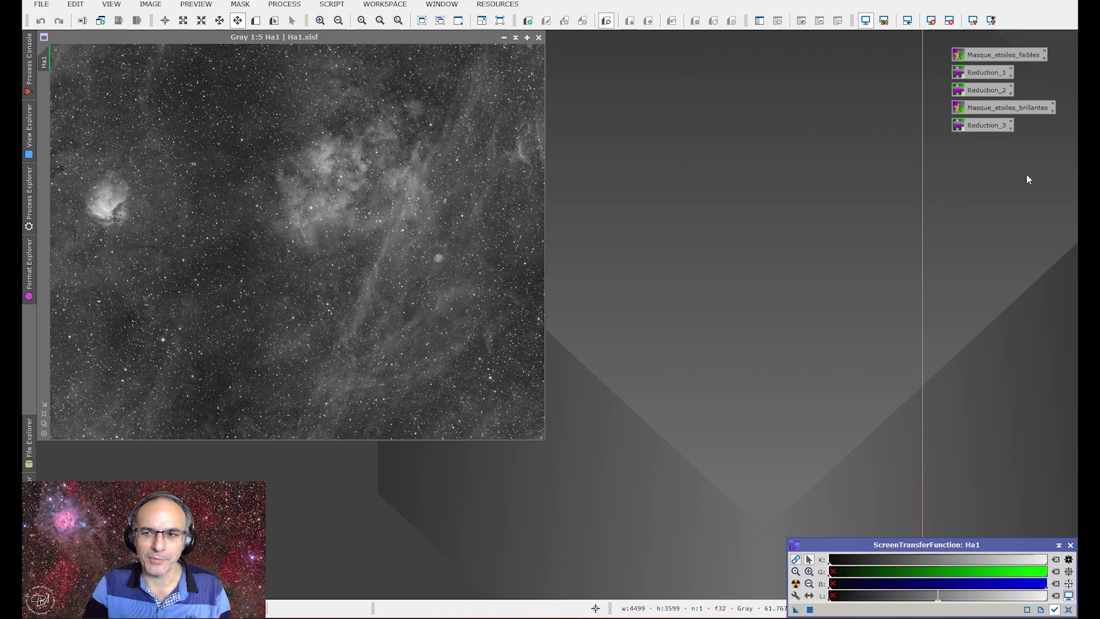
Review the saved settings of the Masque_etoiles_faibles and Reduction_1 process icons, closing each one.
double_click(973, 57)
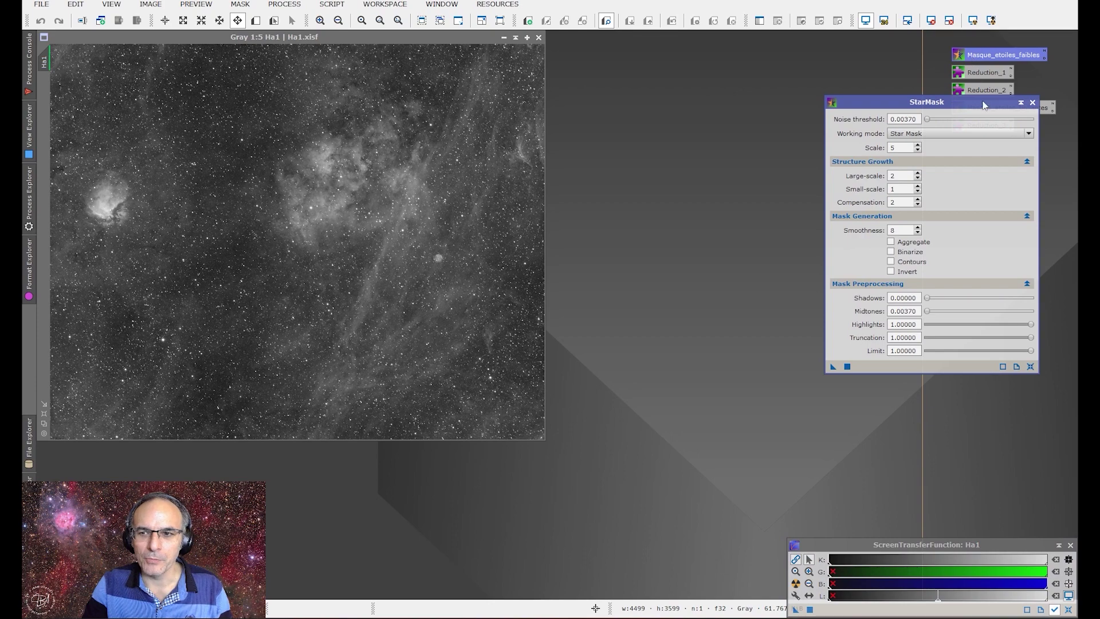
click(1033, 103)
double_click(975, 73)
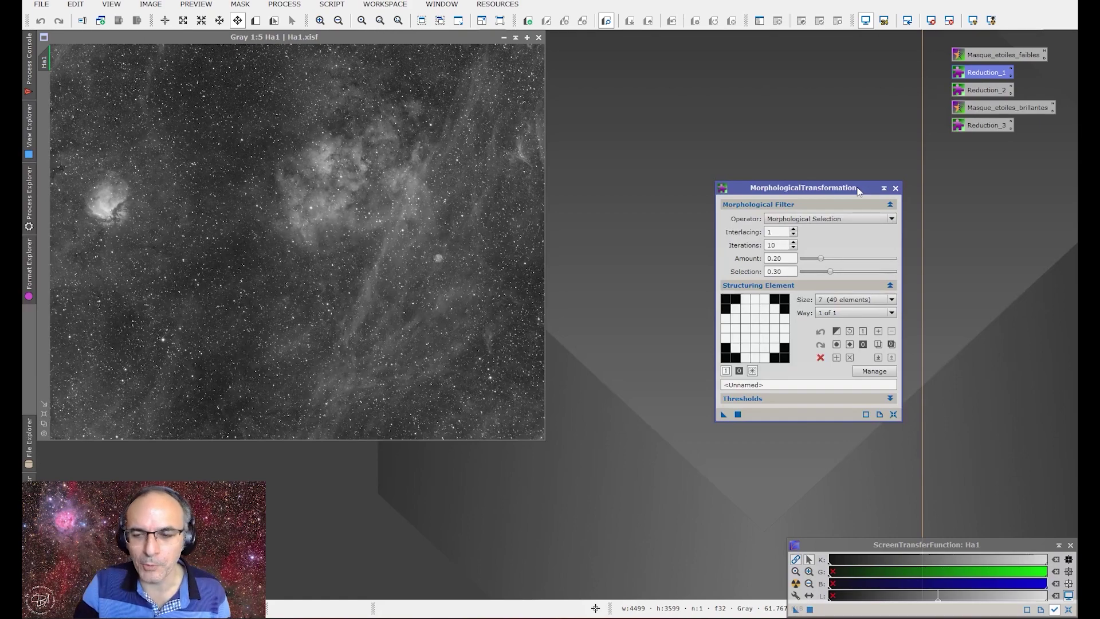
click(895, 188)
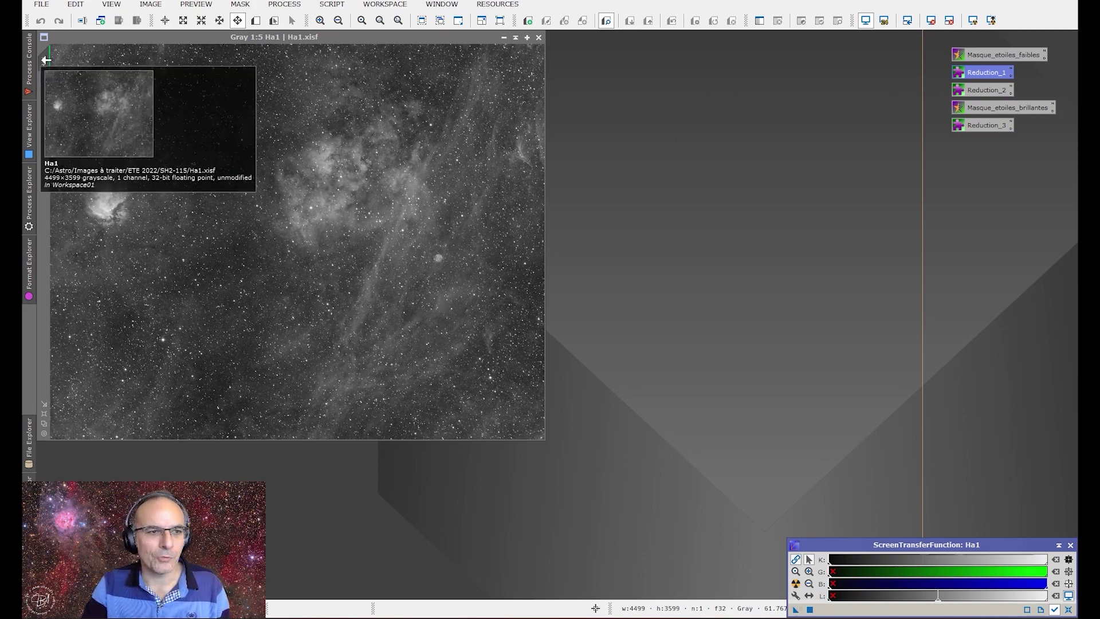
Duplicate the Ha1 image, reduce Ha1_clone to an icon and park it beside the ScreenTransferFunction window.
mouse_move(44, 62)
mouse_down()
mouse_move(376, 55)
mouse_move(604, 84)
mouse_move(592, 73)
mouse_up()
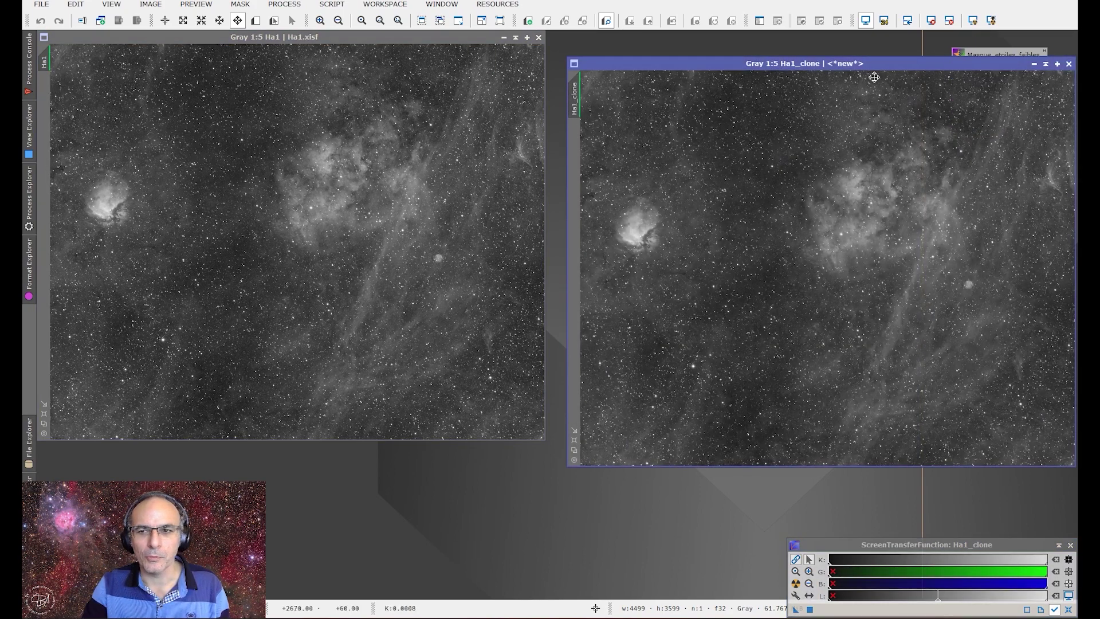
drag(970, 66, 891, 61)
click(912, 62)
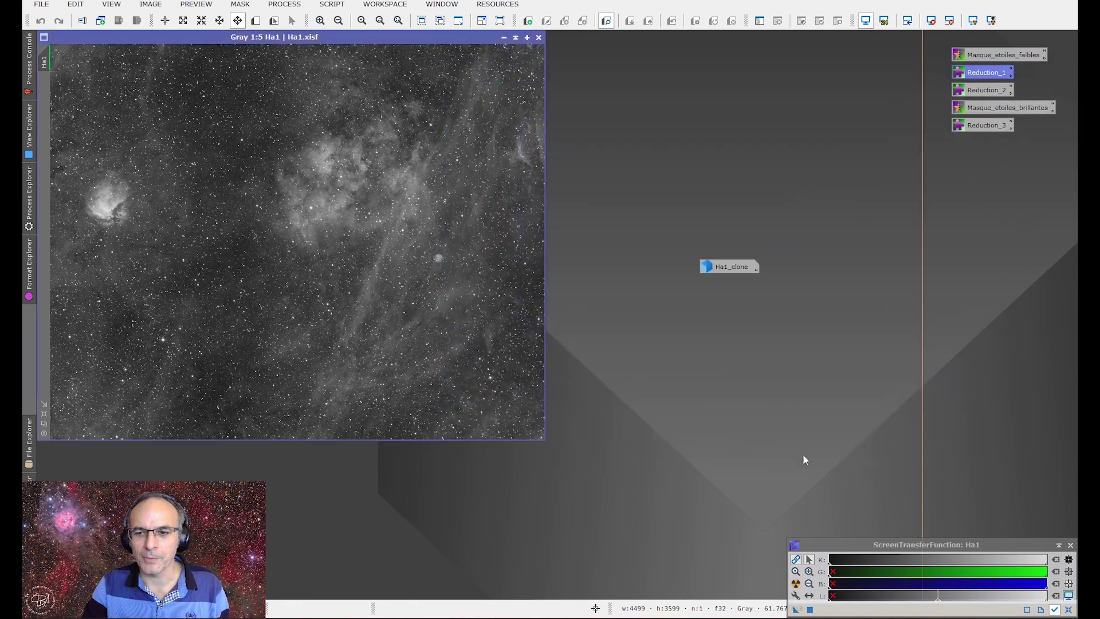
drag(732, 268, 755, 589)
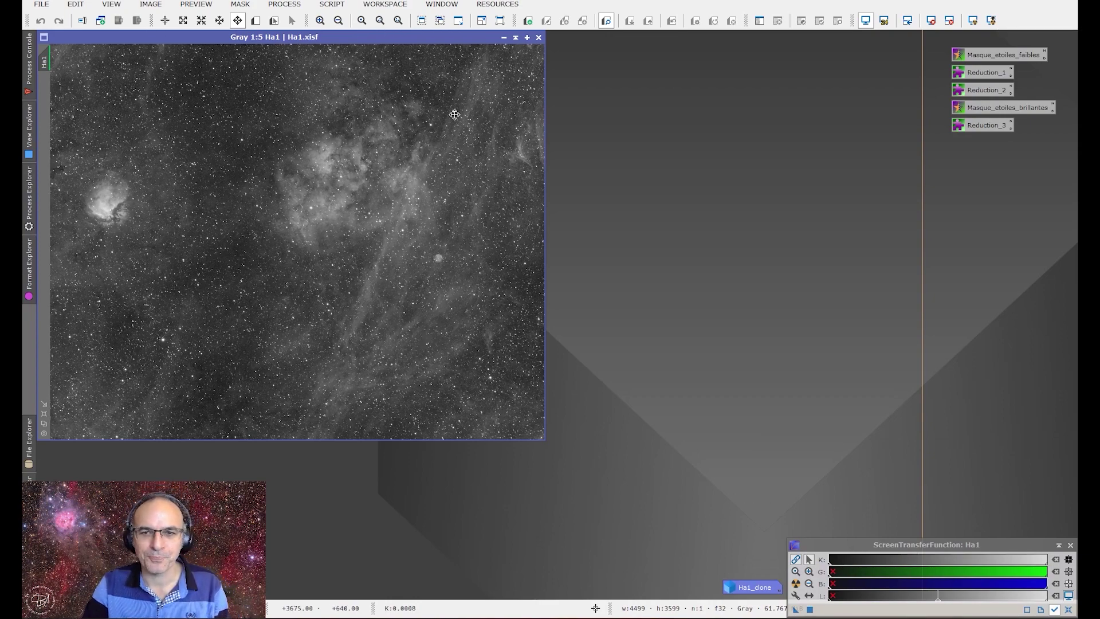
Load the Masque_etoiles_faibles StarMask settings and display the Statistics of Ha1, arranging both windows to be readable together.
double_click(976, 55)
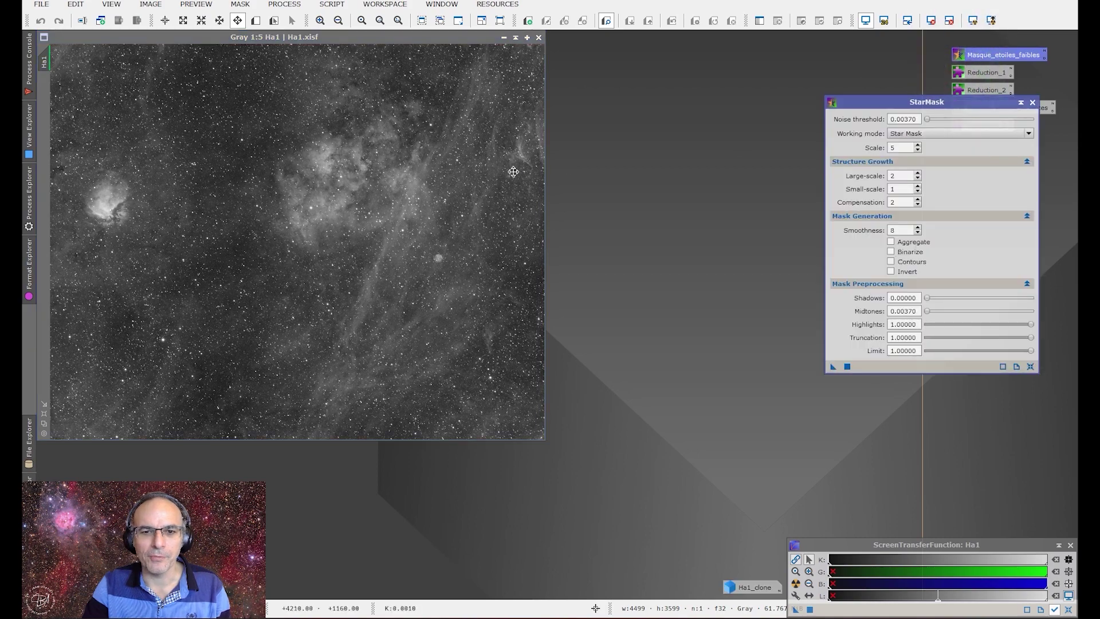
click(285, 5)
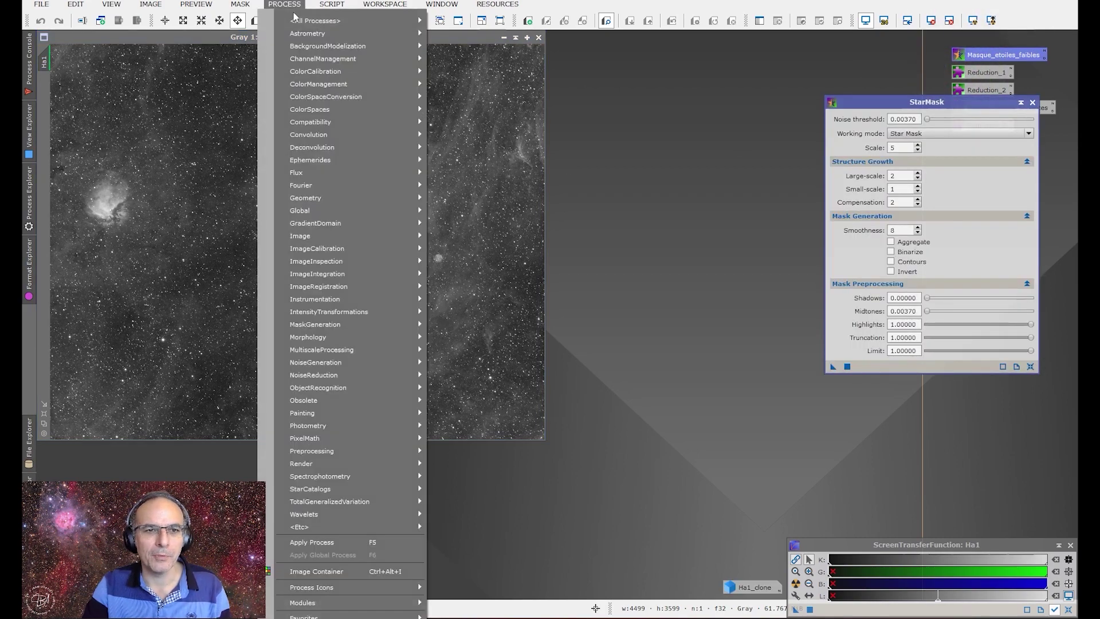
mouse_move(295, 20)
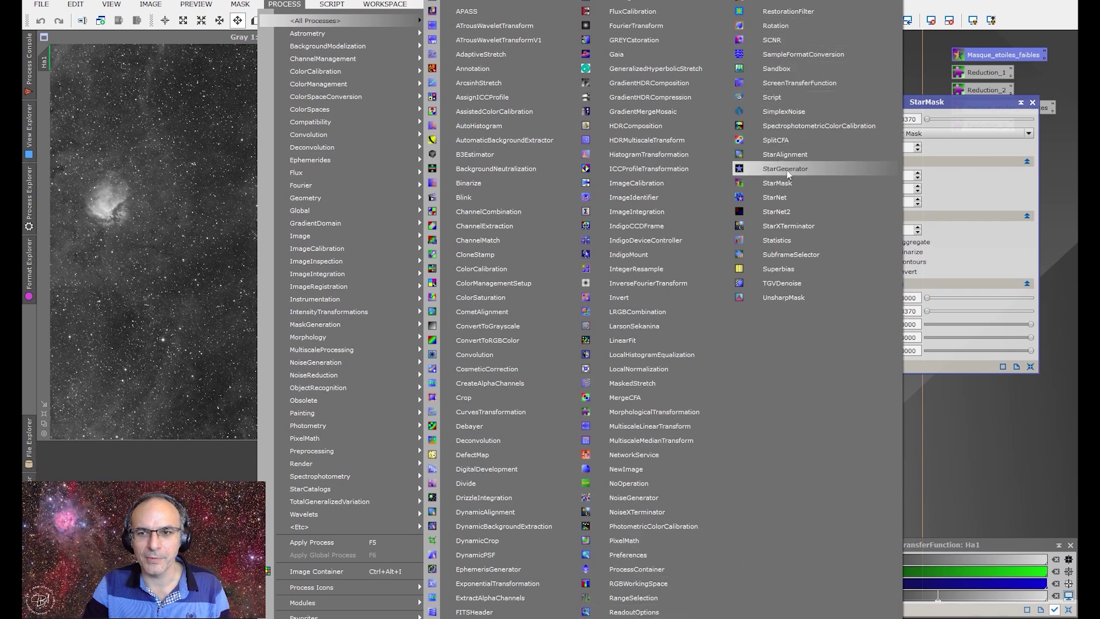
click(787, 243)
click(641, 148)
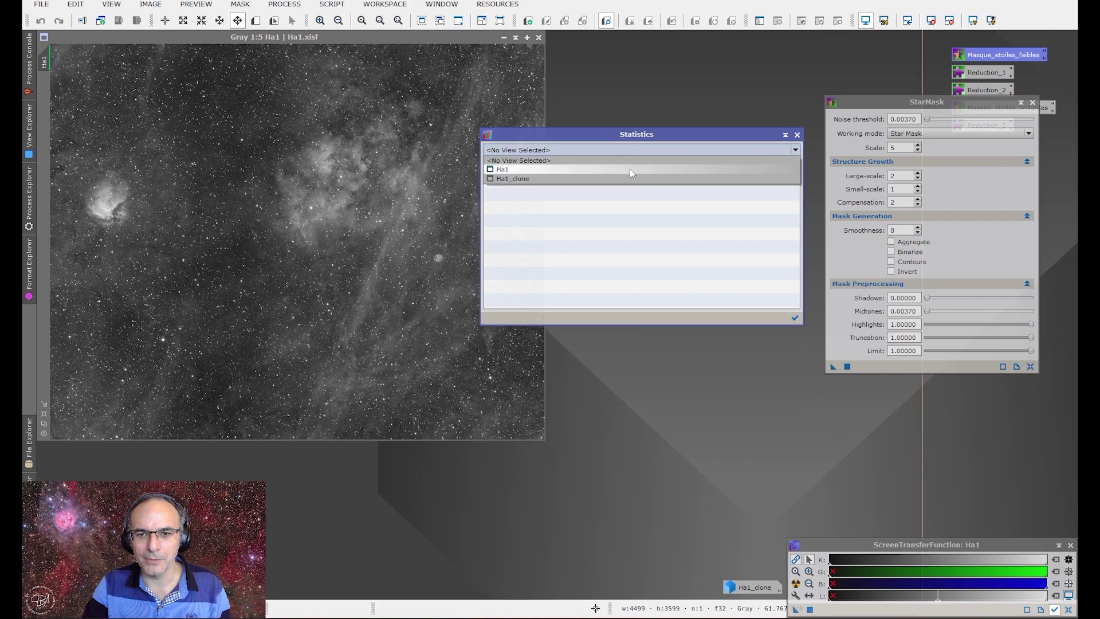
click(555, 172)
drag(569, 137, 636, 74)
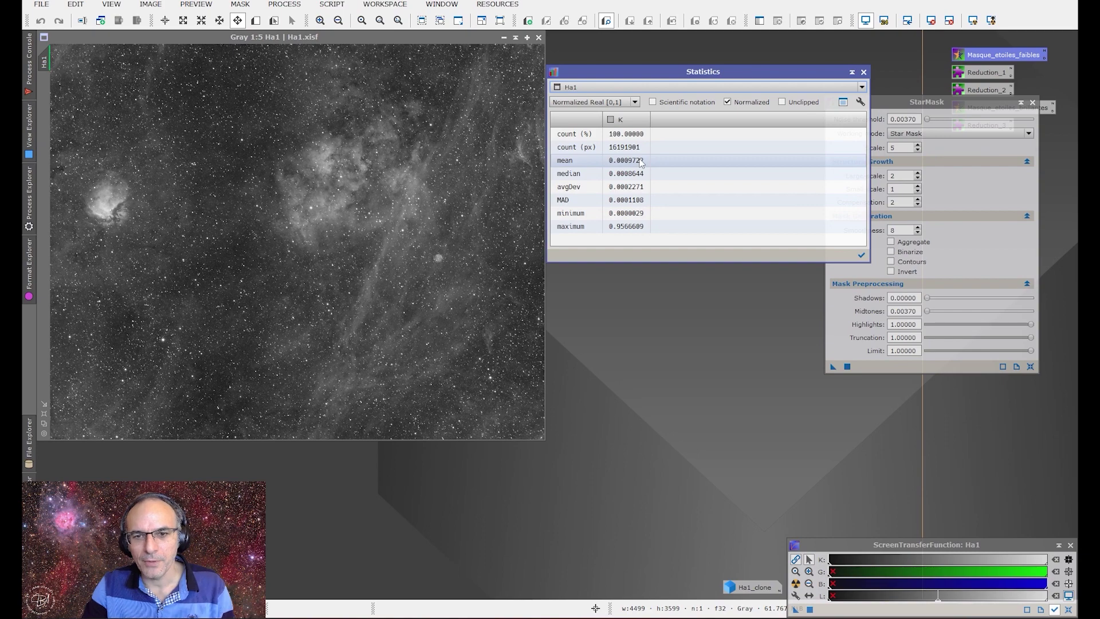
drag(927, 102, 938, 179)
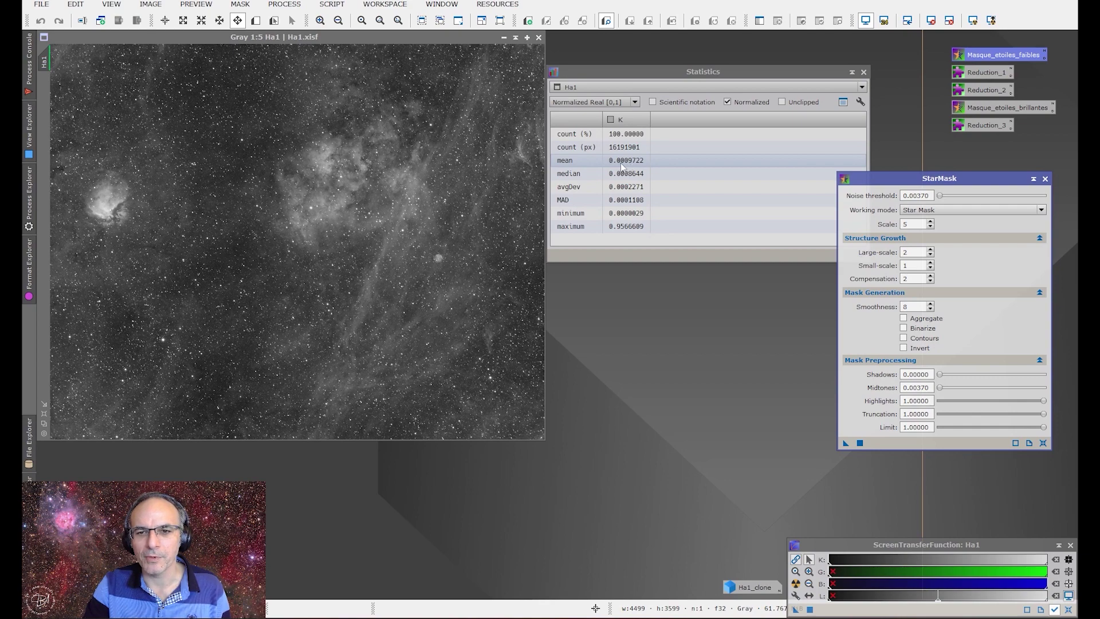
Set both the noise threshold and the midtones of the StarMask to 0.001.
click(919, 197)
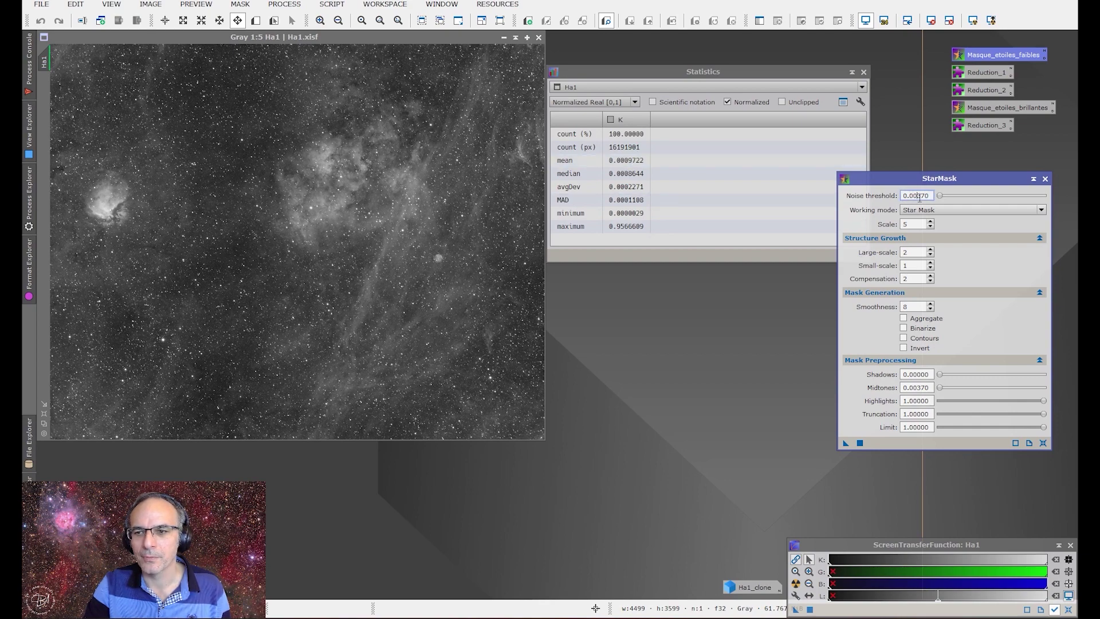
key(BackSpace)
text(1)
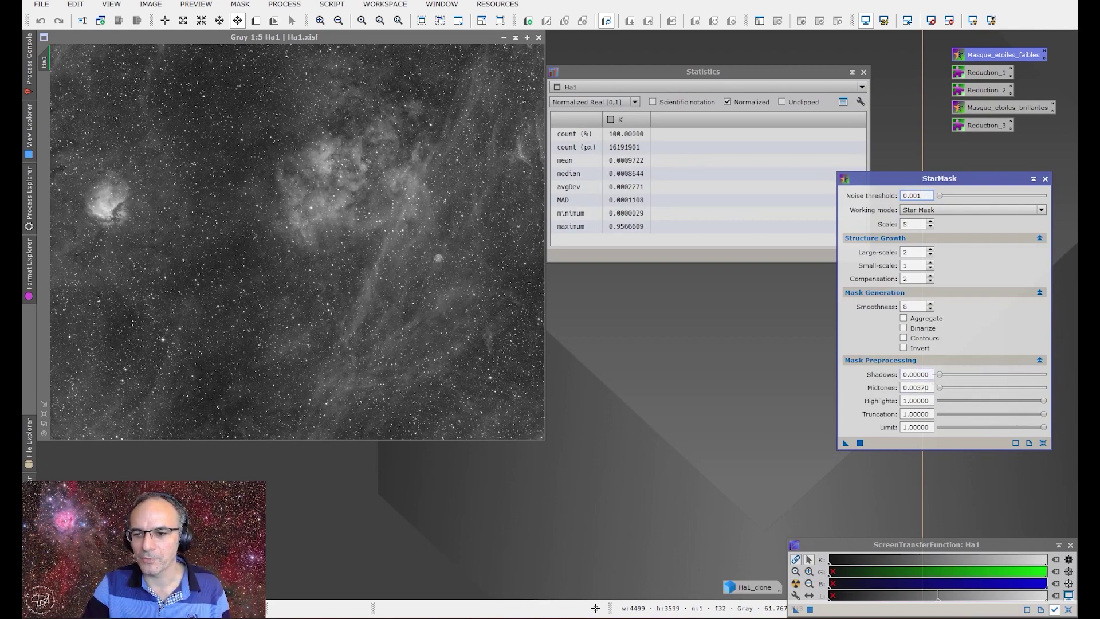
drag(932, 388, 918, 388)
text(1)
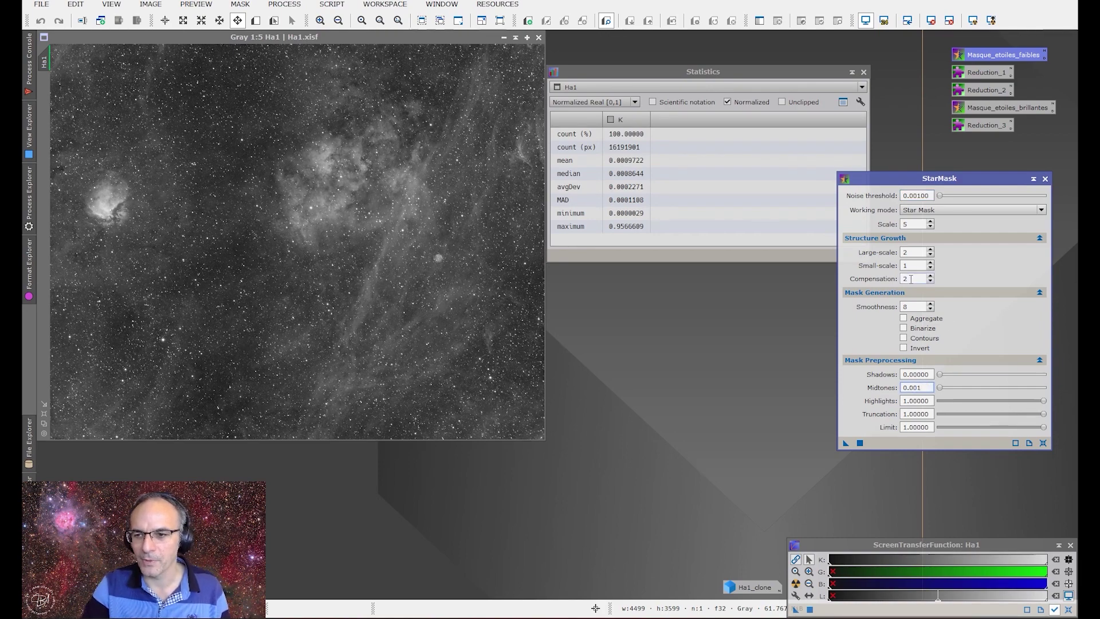
click(915, 224)
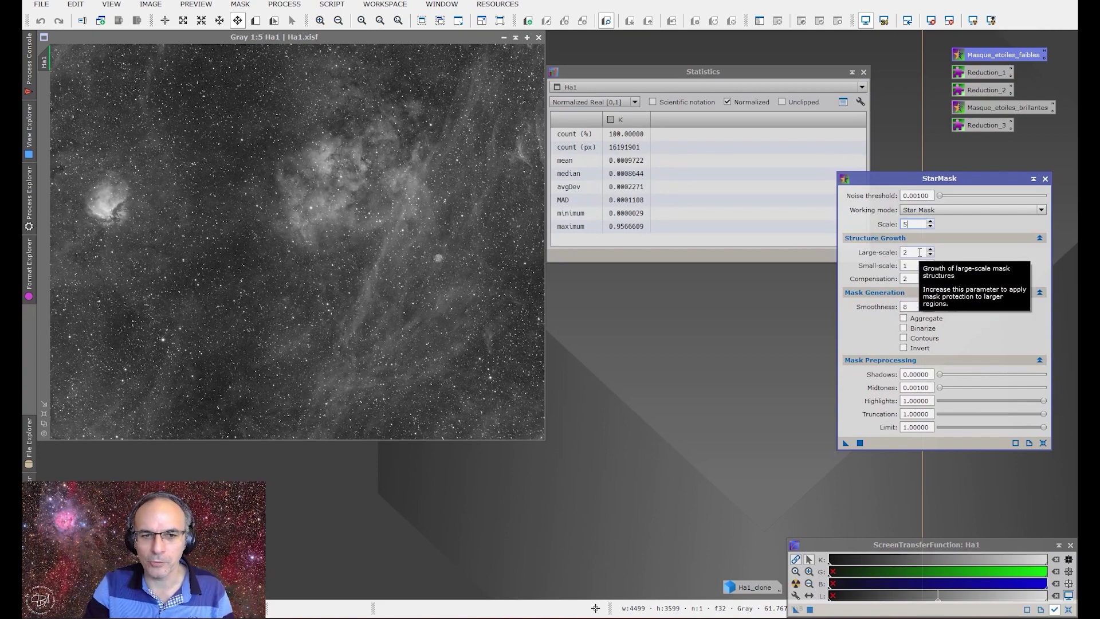
click(921, 306)
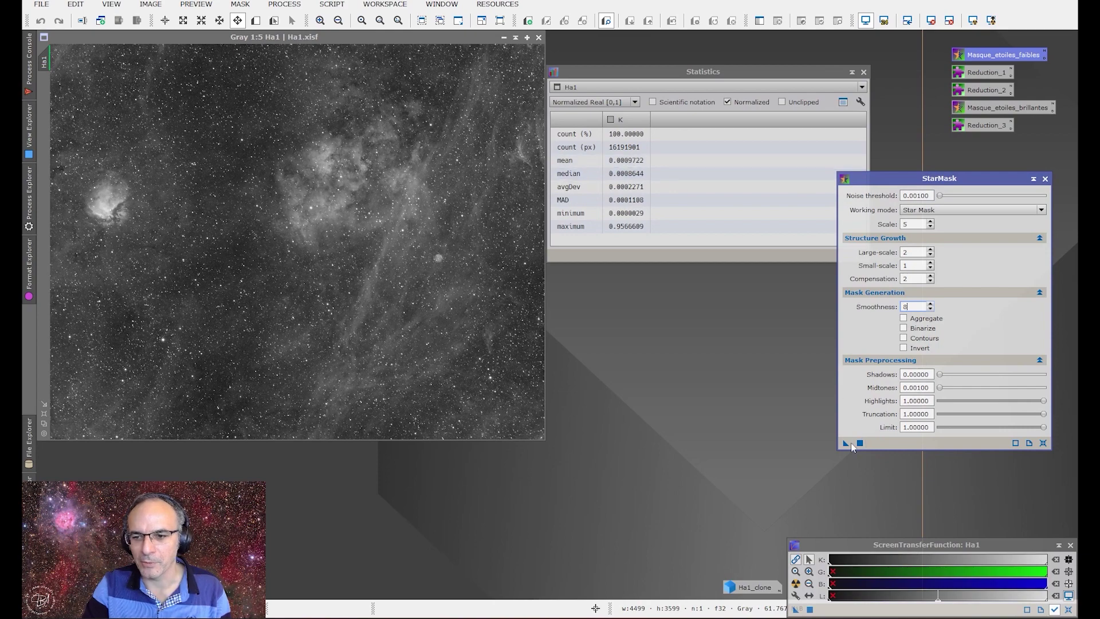
Generate the star mask from Ha1, collapse the Statistics window and park it above the ScreenTransferFunction window.
drag(846, 444, 435, 287)
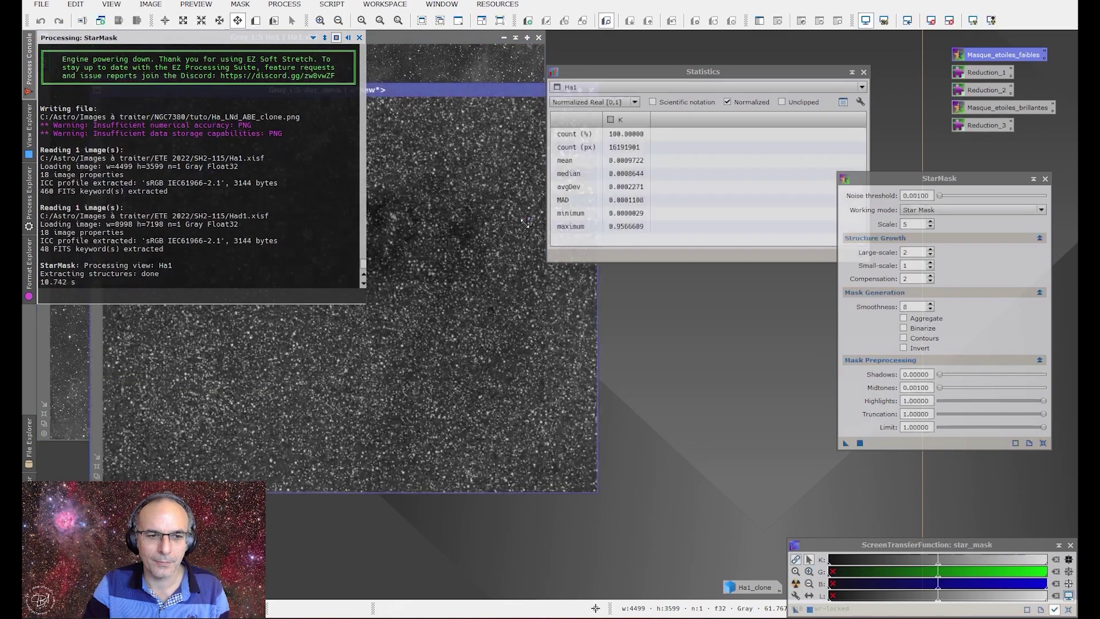
drag(323, 93, 487, 142)
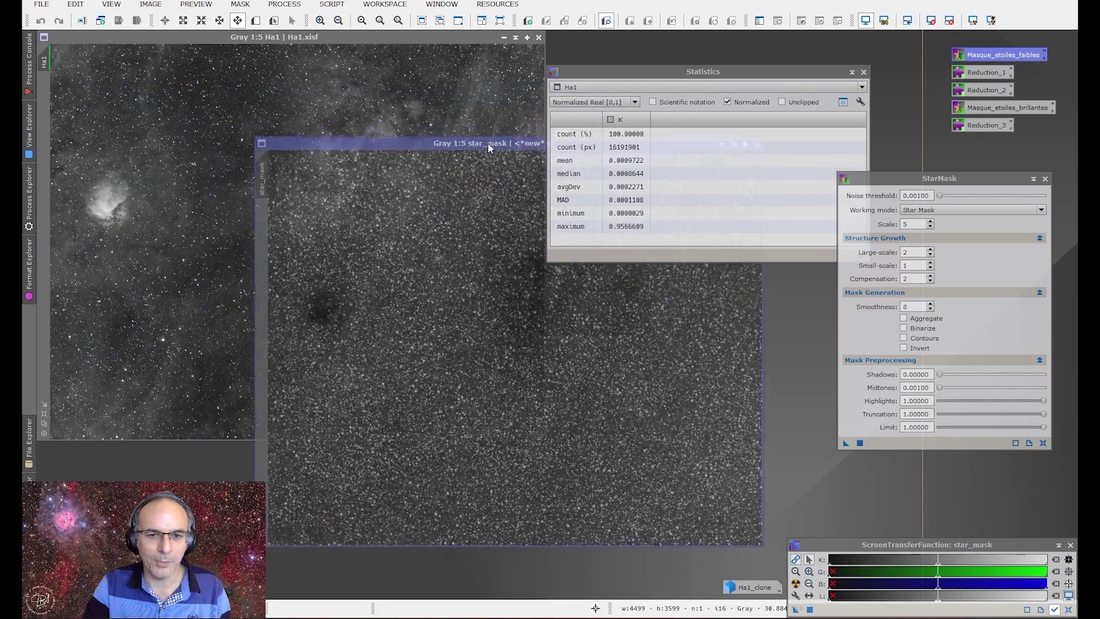
click(852, 73)
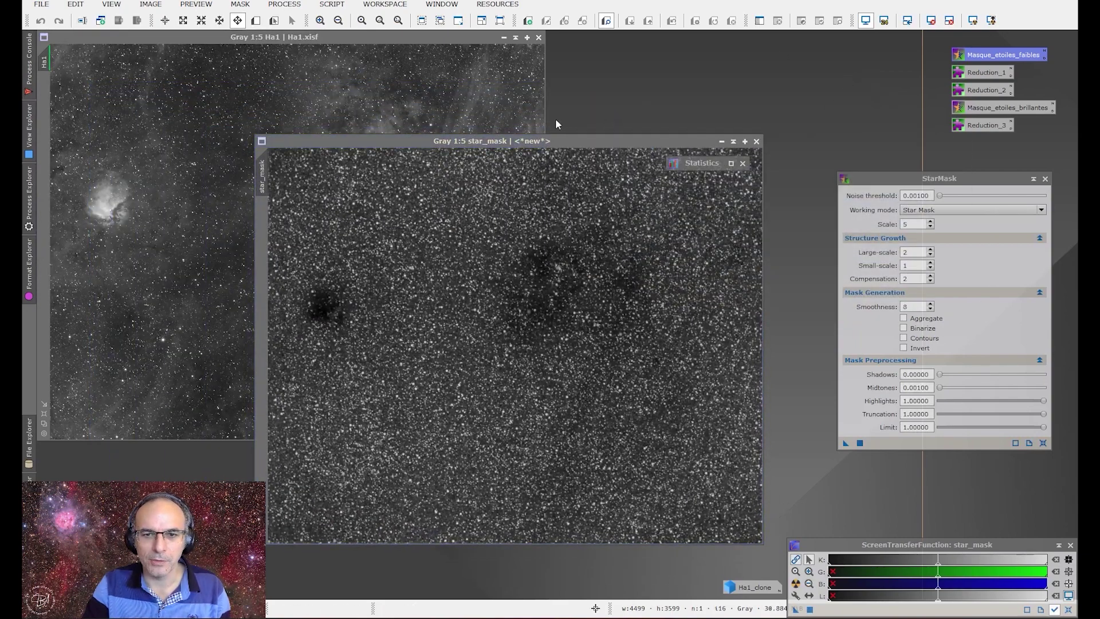
drag(534, 141, 527, 54)
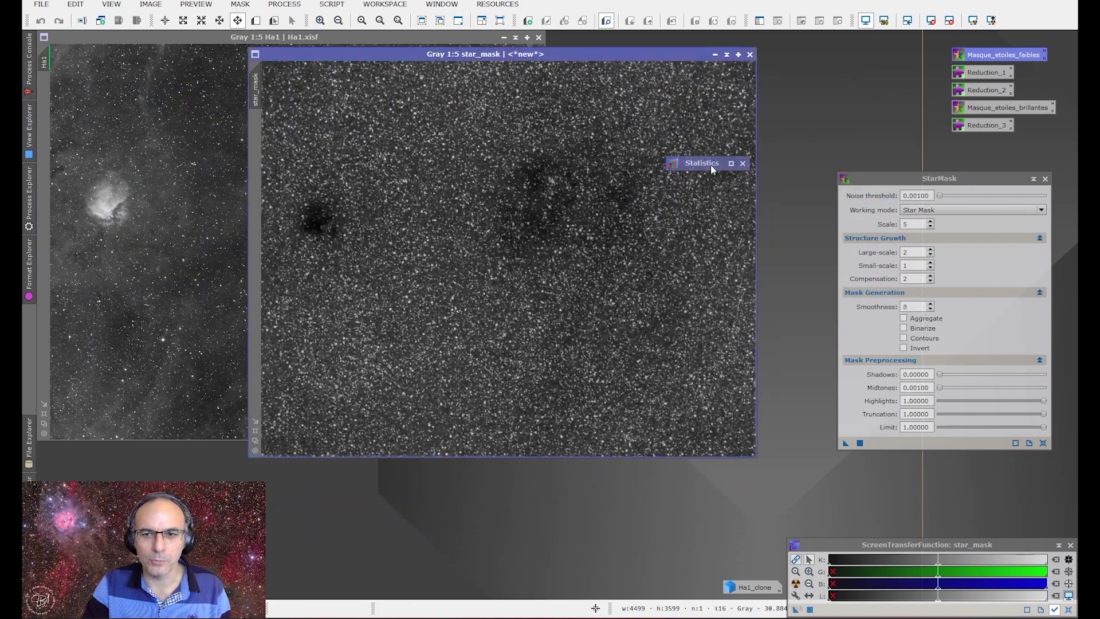
drag(710, 163, 983, 497)
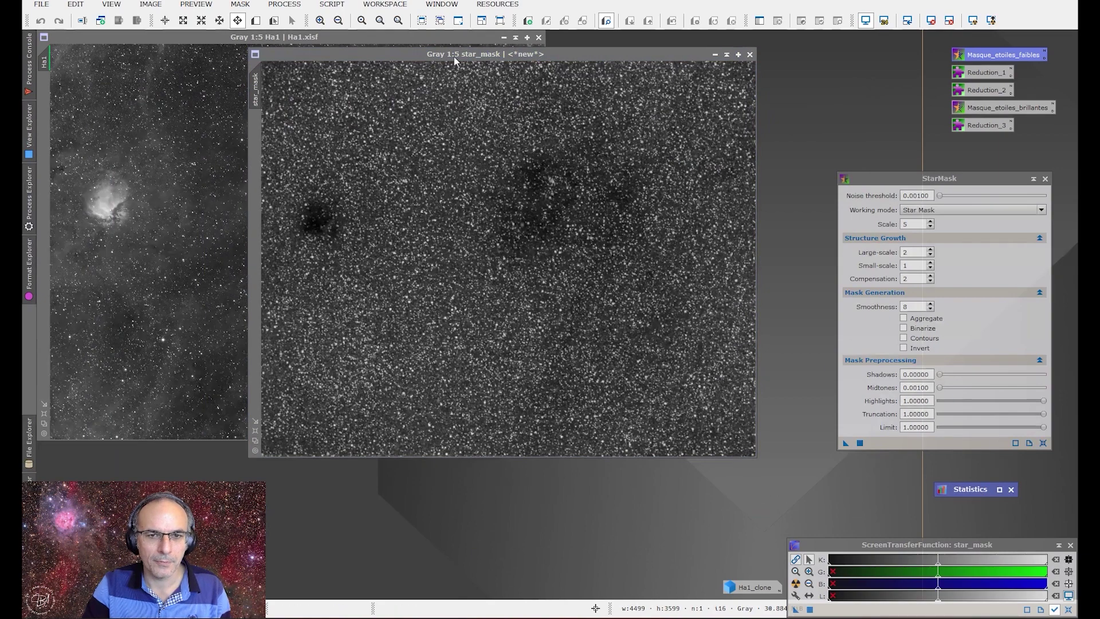
Arrange star_mask side by side with Ha1 and move the StarMask window below the two images.
drag(416, 53, 242, 37)
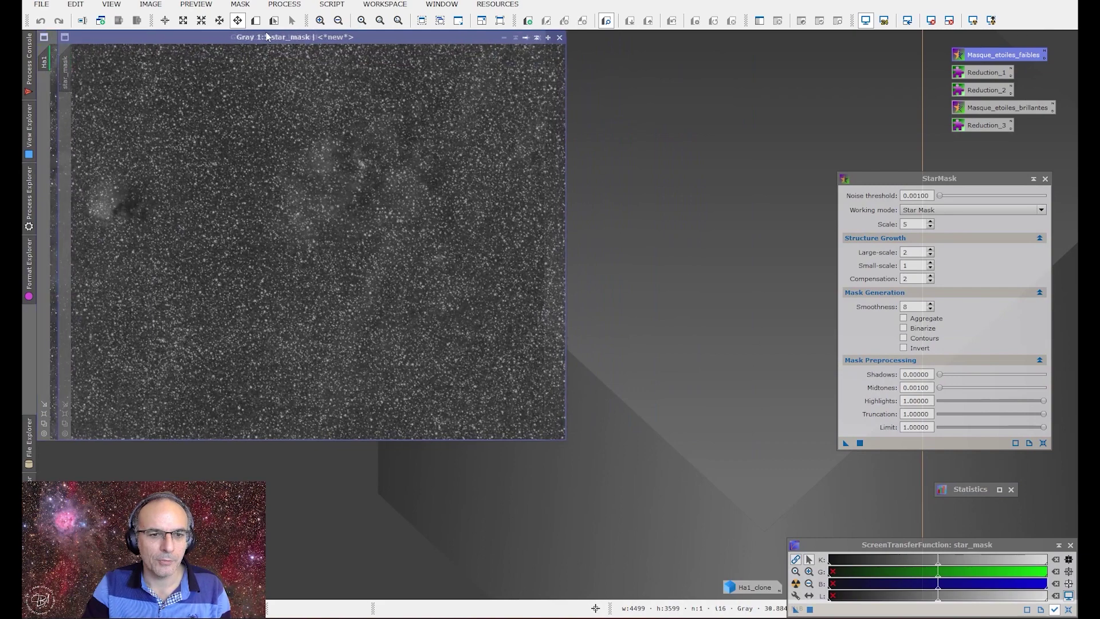
drag(249, 37, 625, 65)
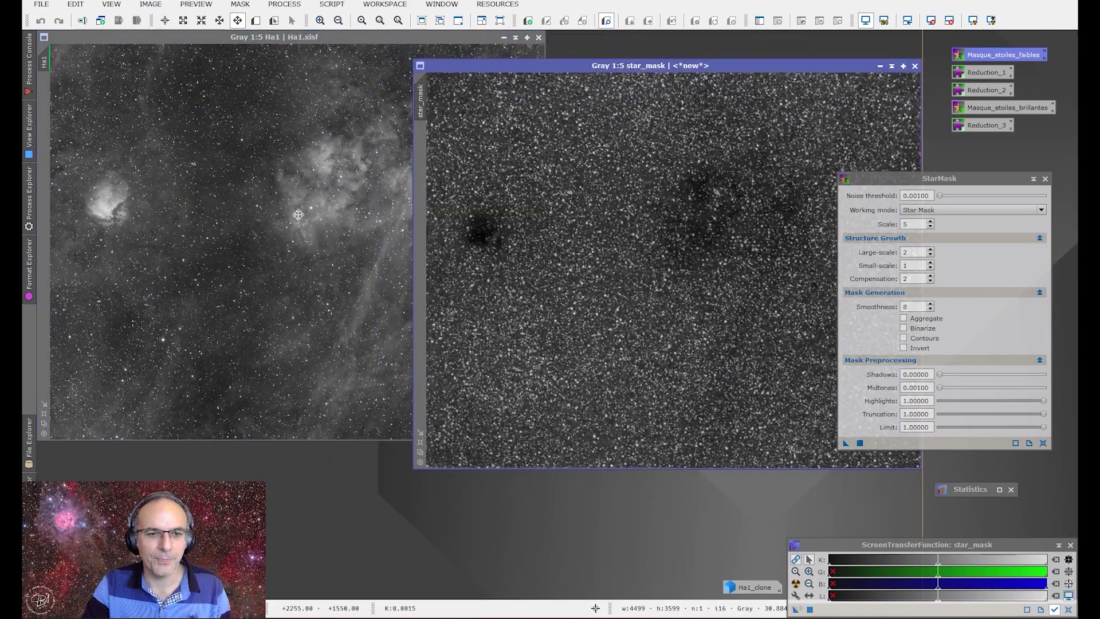
drag(948, 181, 608, 539)
drag(586, 67, 715, 38)
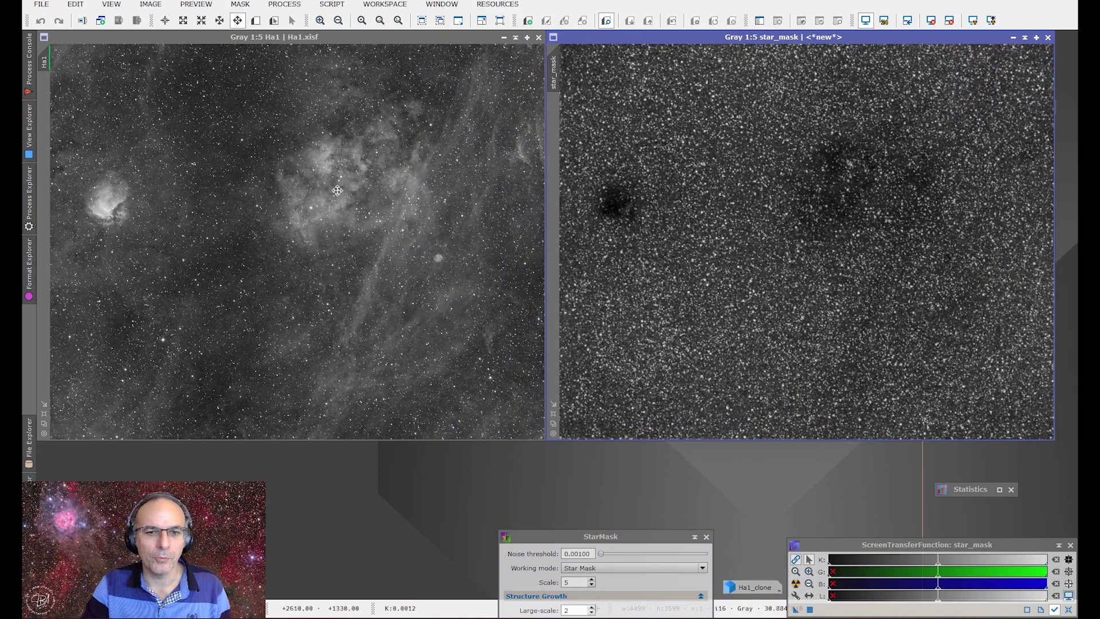
Compare the nebula stars in Ha1 at 1:1 zoom with the same area of star_mask, matching its view to Ha1.
scroll(337, 192, up, 4)
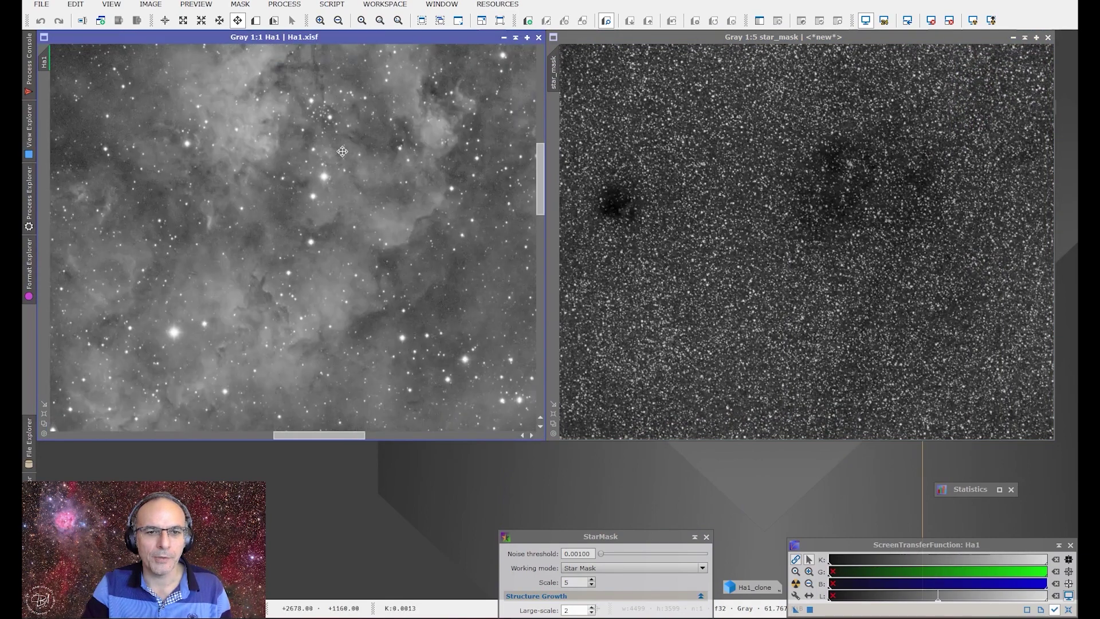
drag(289, 182, 308, 193)
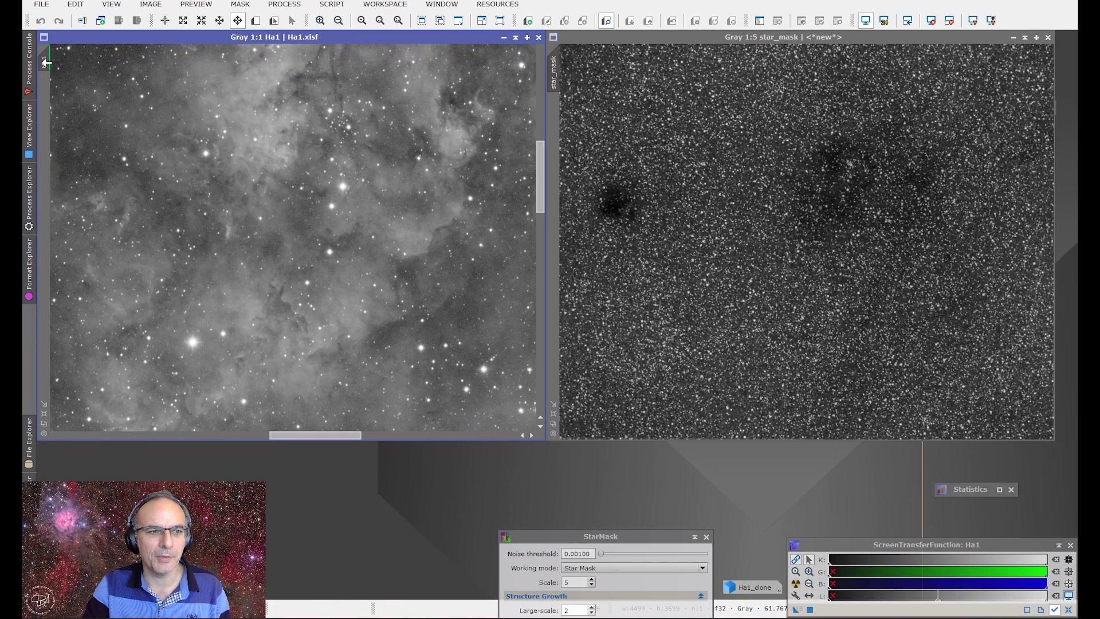
drag(46, 62, 554, 74)
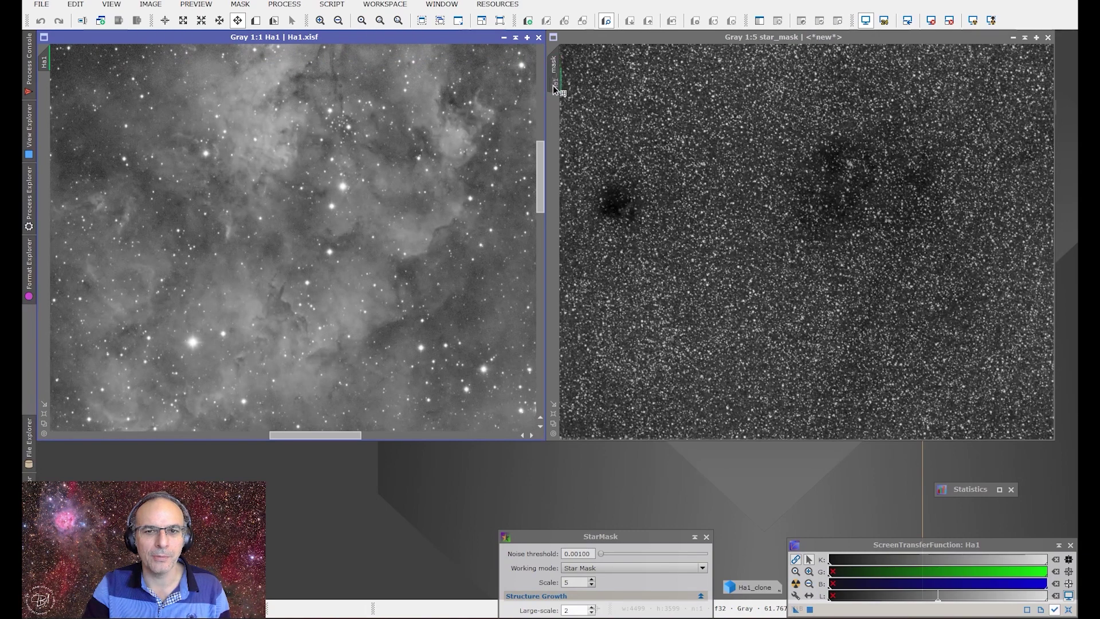
drag(554, 123, 554, 73)
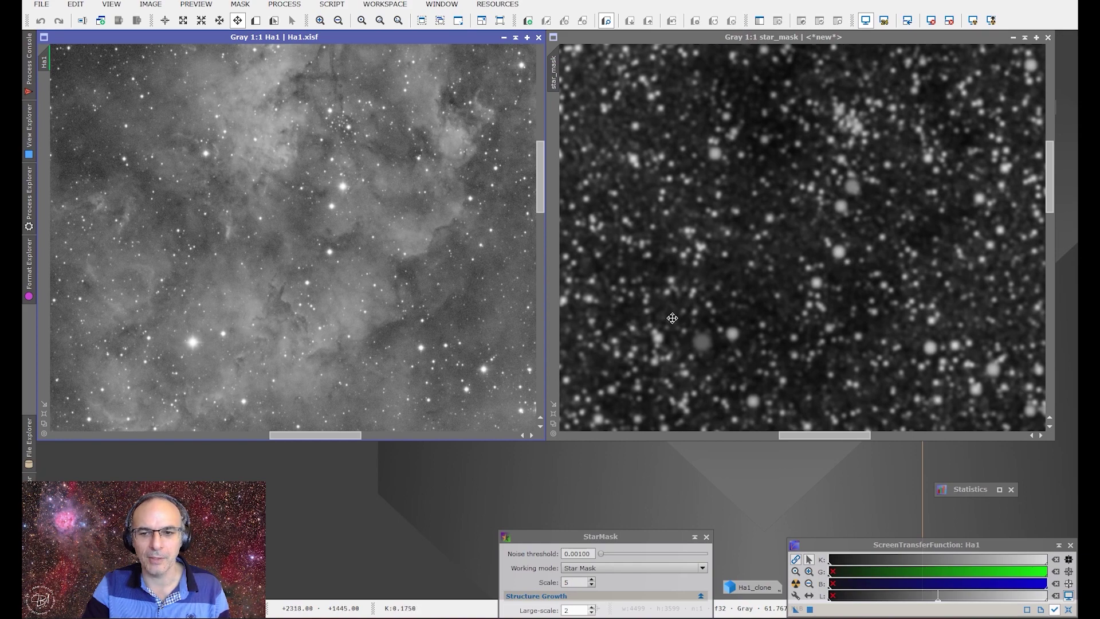
scroll(670, 274, down, 2)
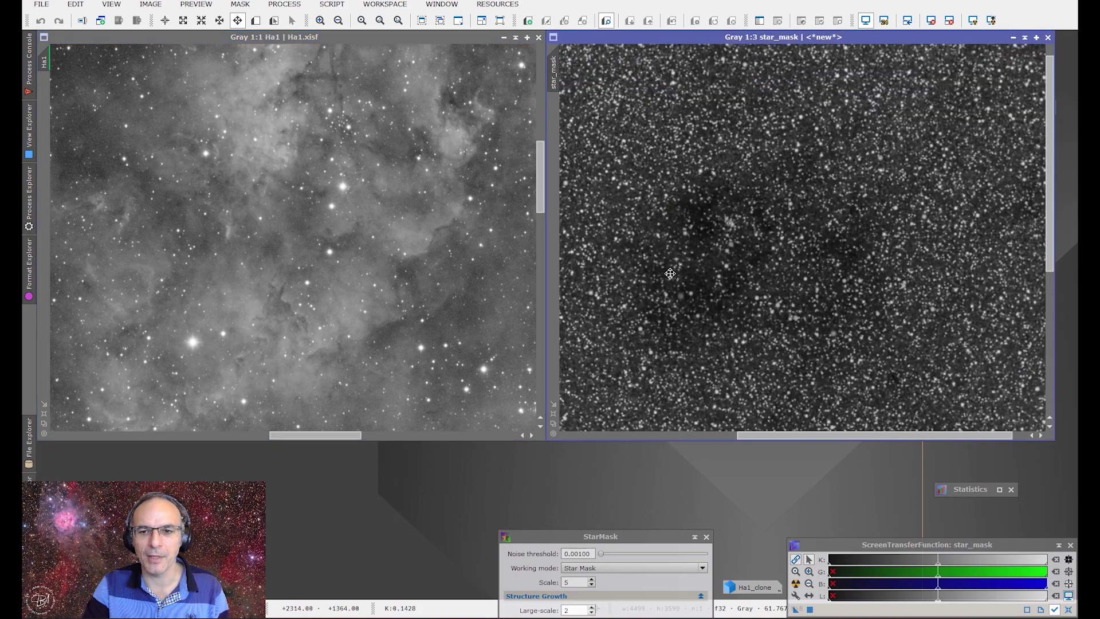
scroll(670, 273, down, 3)
scroll(669, 274, up, 1)
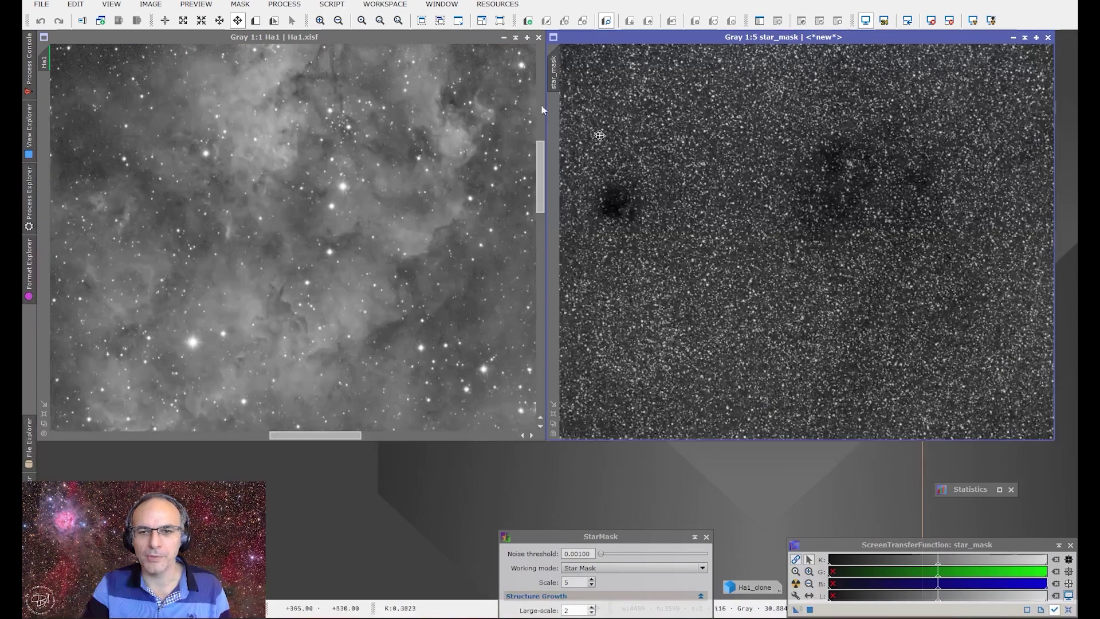
Compare the bright star and its faint neighbours in Ha1 at 2:1 zoom with the matching area of star_mask.
scroll(395, 153, down, 4)
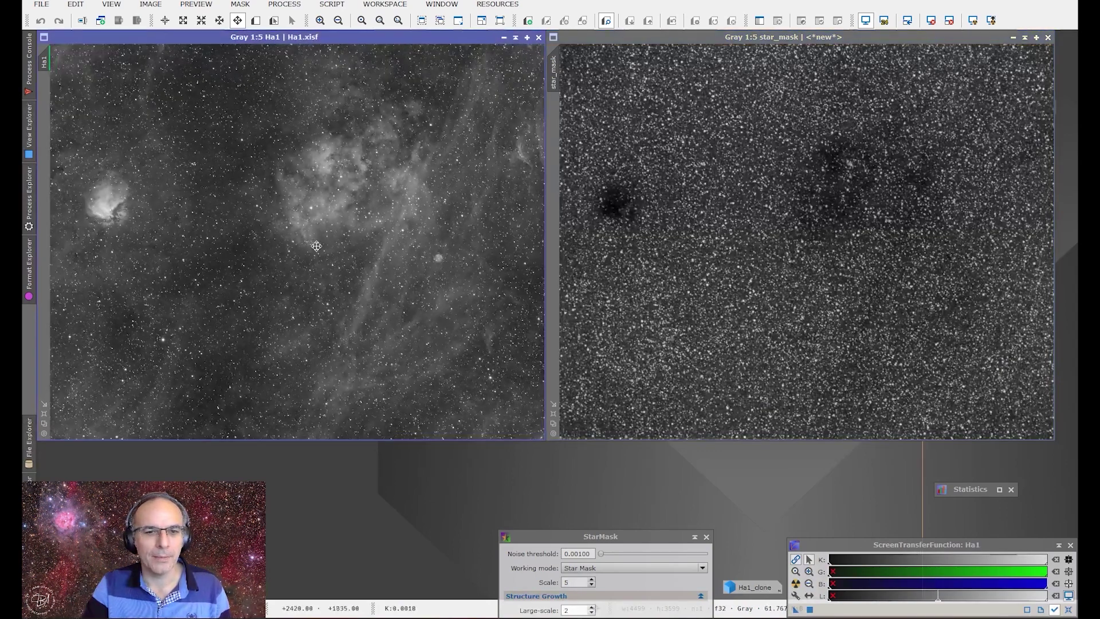
scroll(150, 347, up, 4)
scroll(160, 326, up, 1)
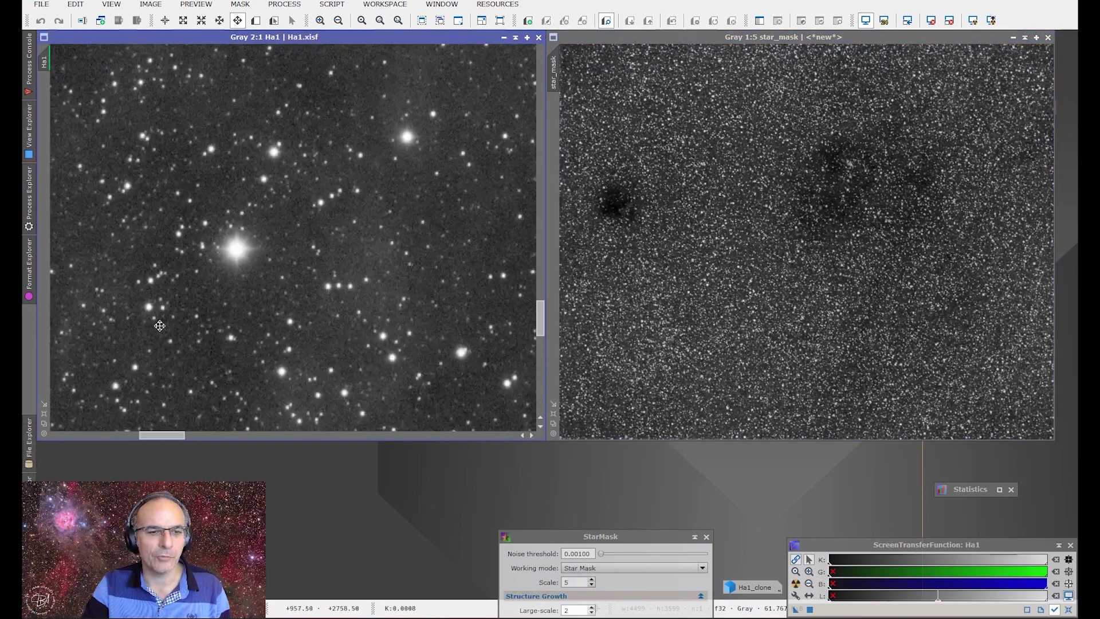
drag(46, 67, 558, 80)
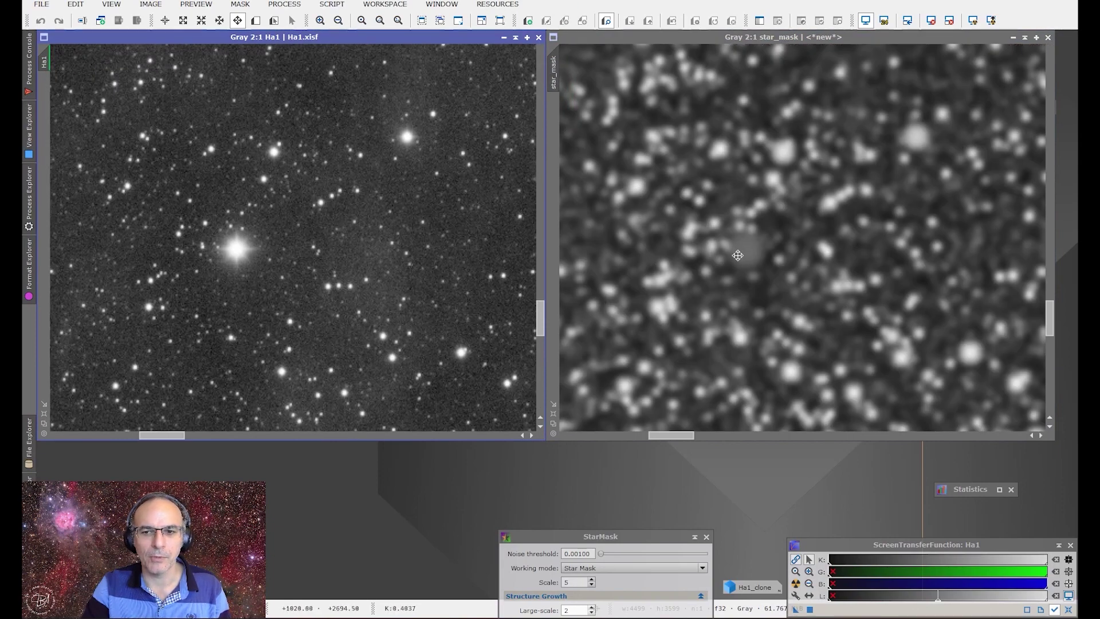
scroll(588, 302, down, 3)
scroll(674, 284, down, 2)
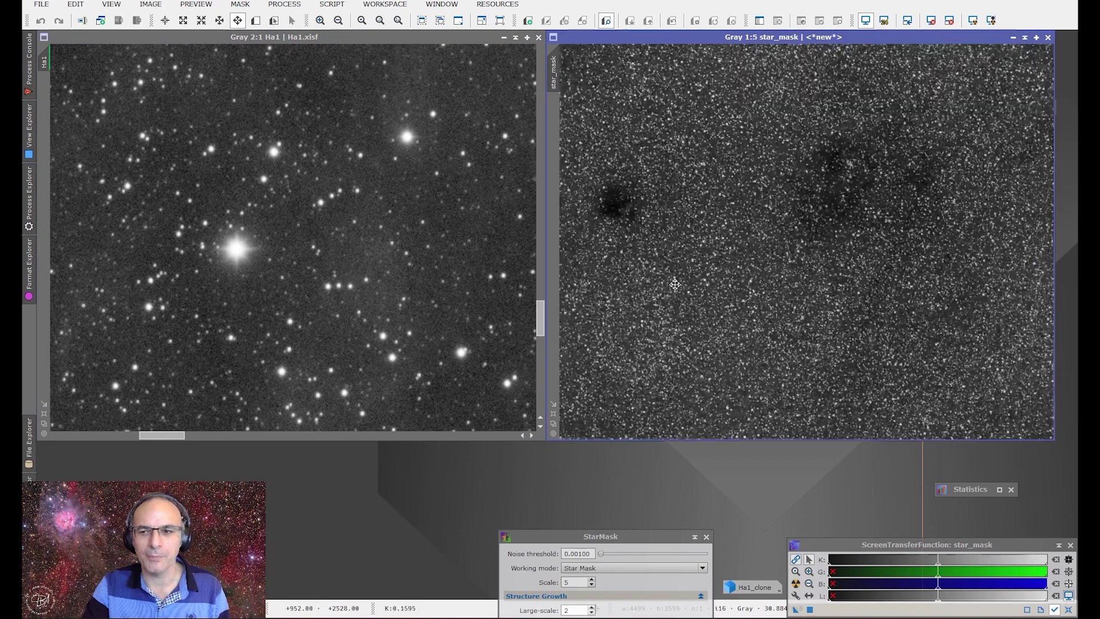
scroll(320, 277, down, 4)
scroll(319, 277, down, 1)
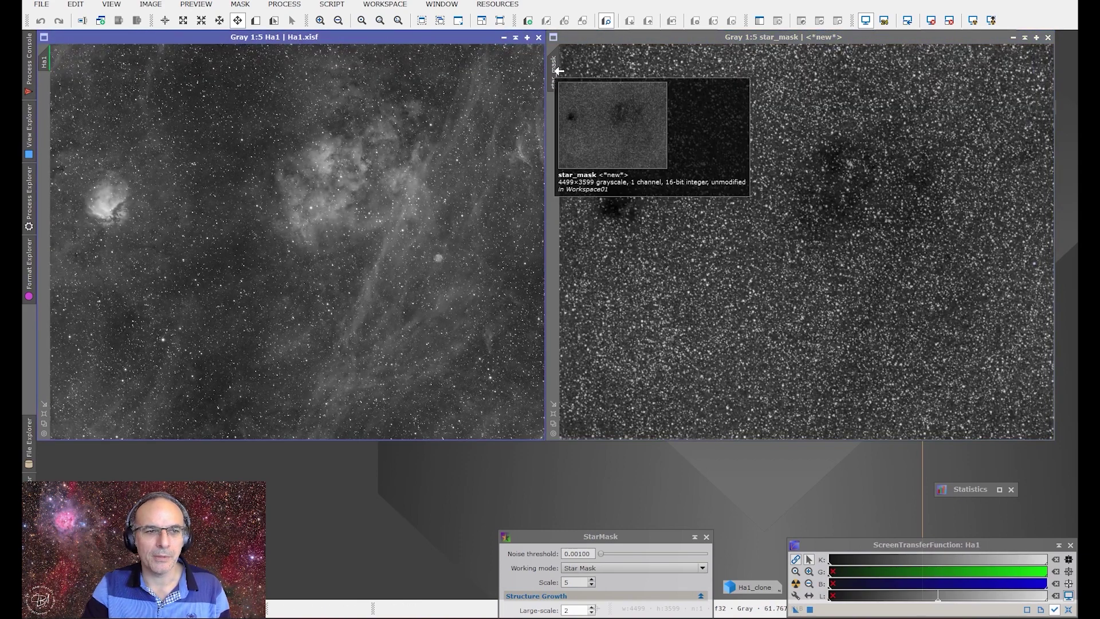
Apply star_mask as the mask of Ha1 and toggle the red mask overlay to check its coverage.
mouse_move(558, 70)
mouse_down()
mouse_move(280, 131)
mouse_move(45, 107)
mouse_move(554, 74)
mouse_move(45, 109)
mouse_up()
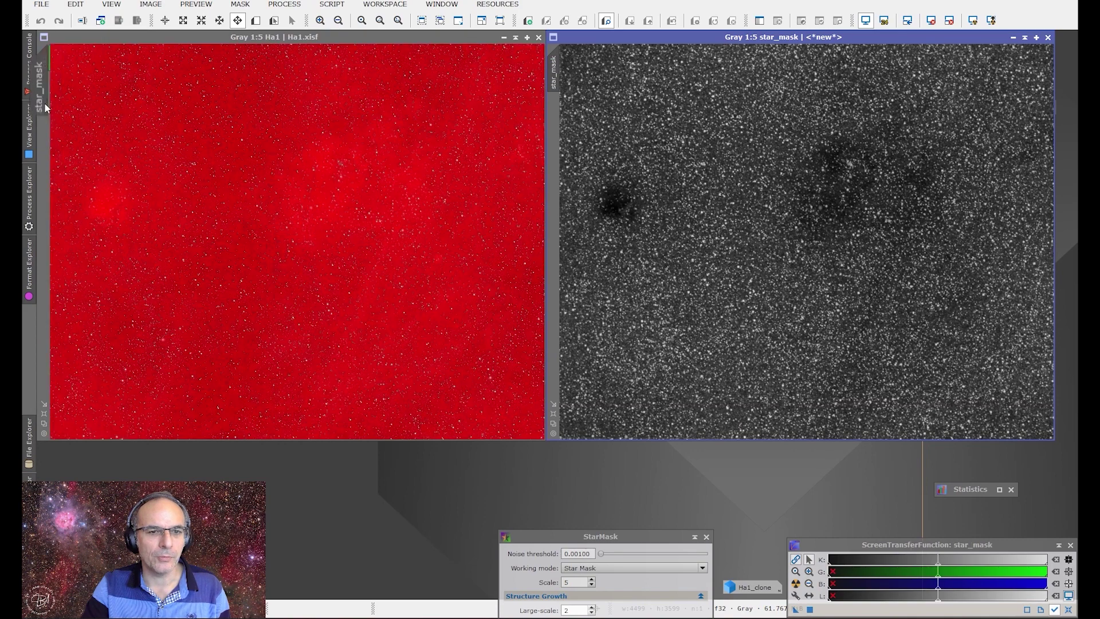
click(397, 289)
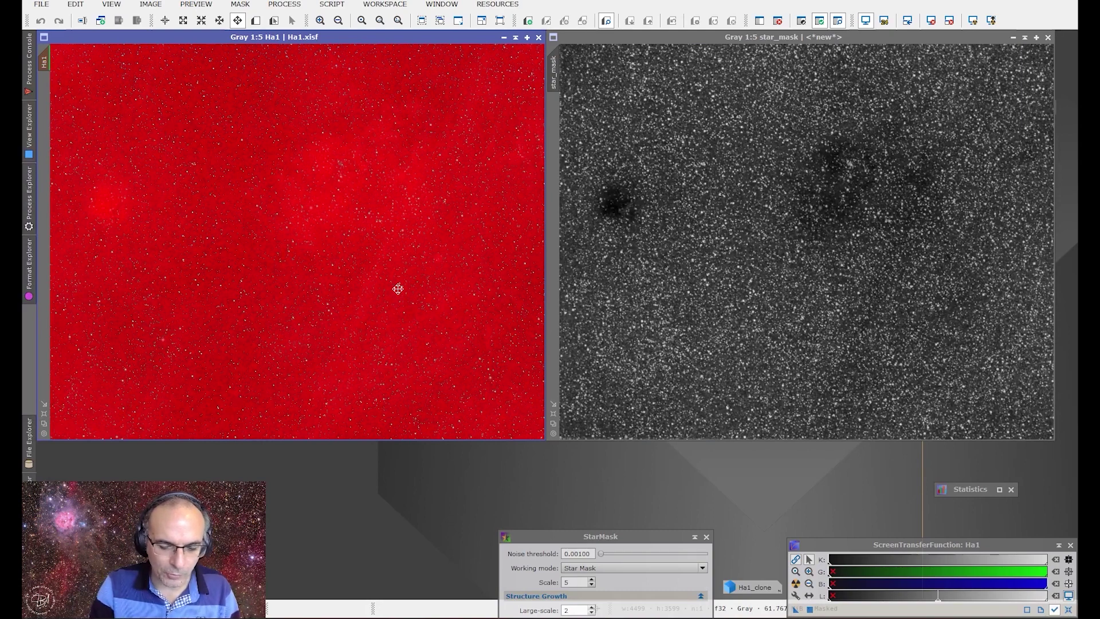
key(ctrl+k)
key(ctrl+k)
key(ctrl+k)
key(ctrl+k)
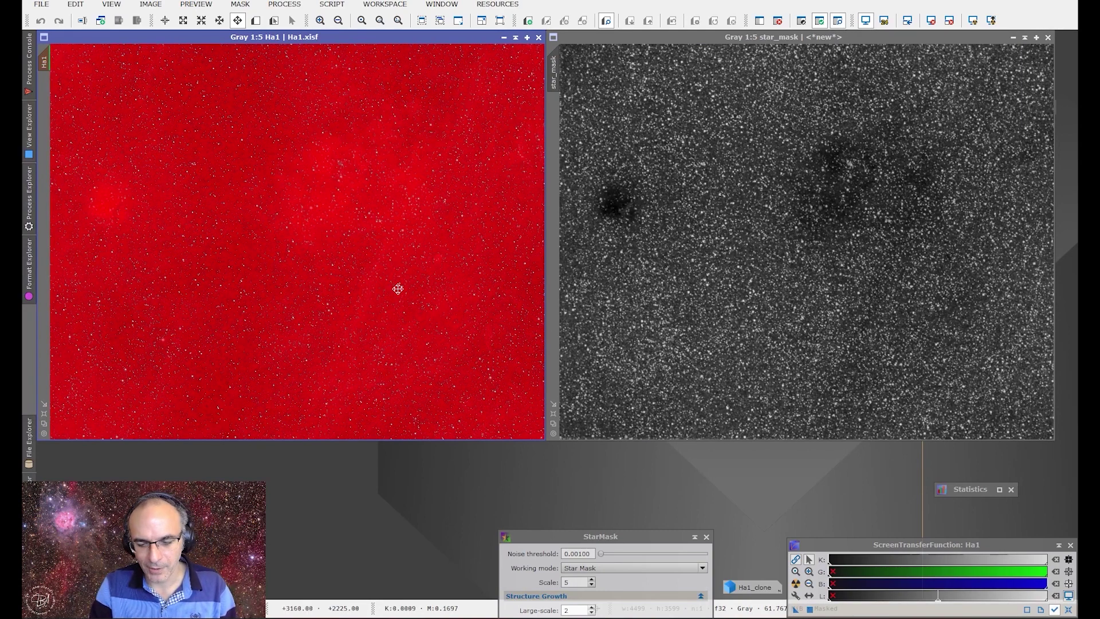
Invert the mask on Ha1 and revert it to its original polarity.
key(ctrl+i)
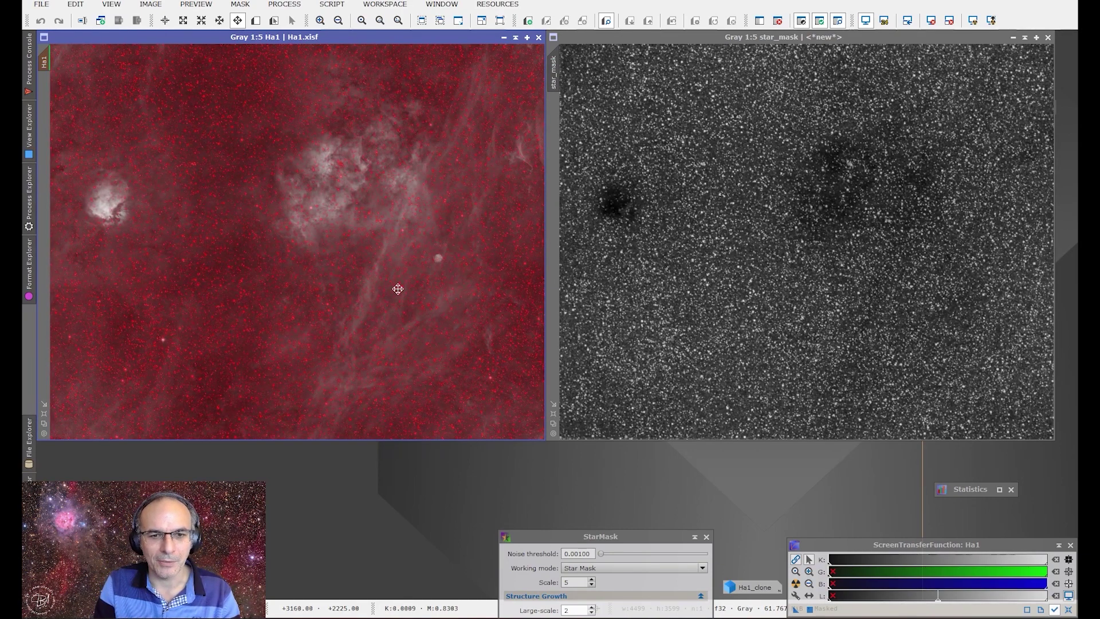
key(ctrl+i)
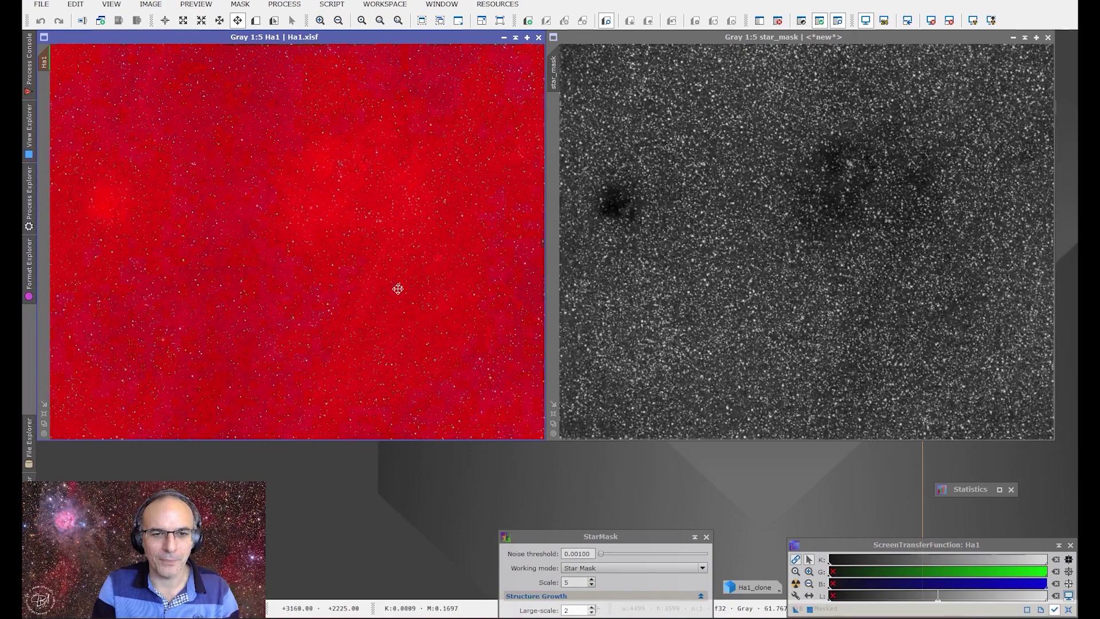
Hide the mask overlay on Ha1 and reduce the star_mask image to an icon.
key(ctrl+k)
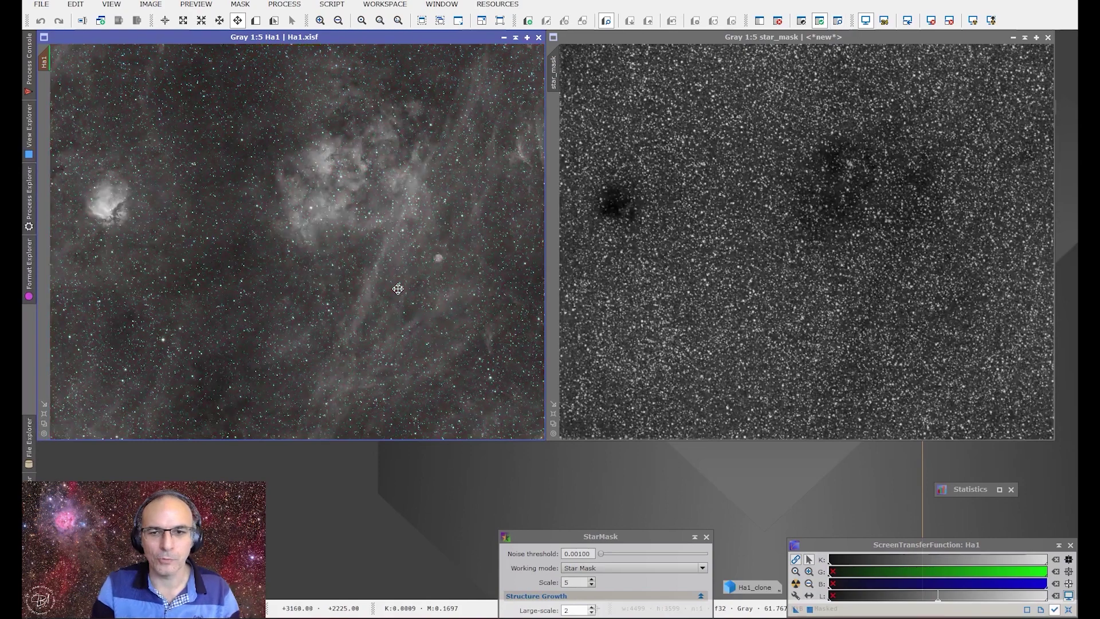
click(1013, 41)
drag(594, 148, 591, 146)
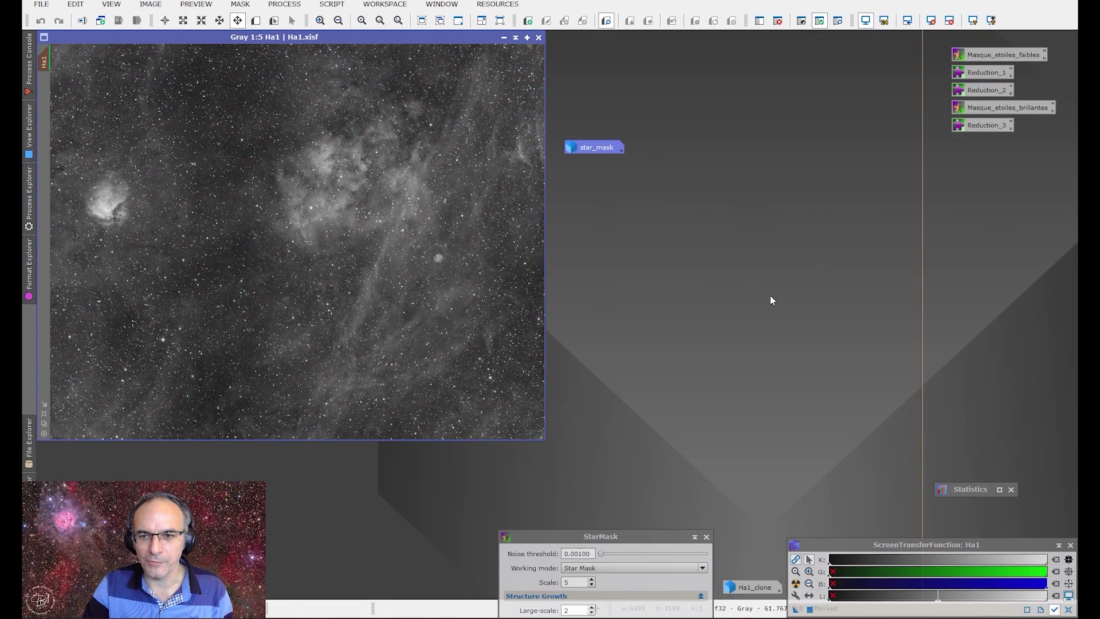
Load the Reduction_1 MorphologicalTransformation settings and apply them to the masked Ha1 image.
double_click(962, 74)
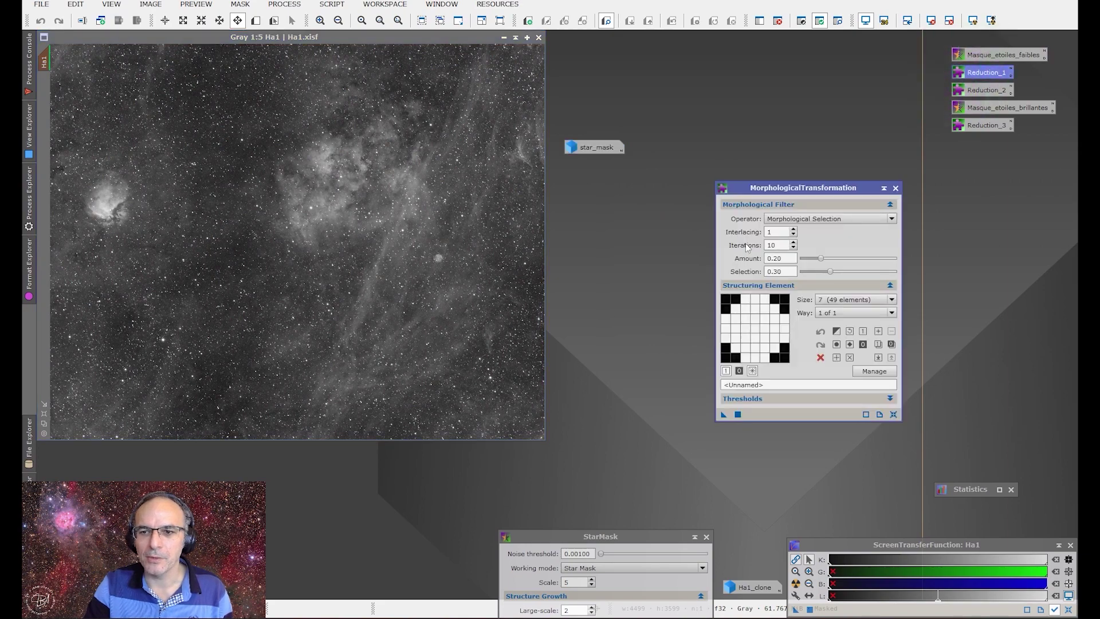
drag(784, 187, 783, 113)
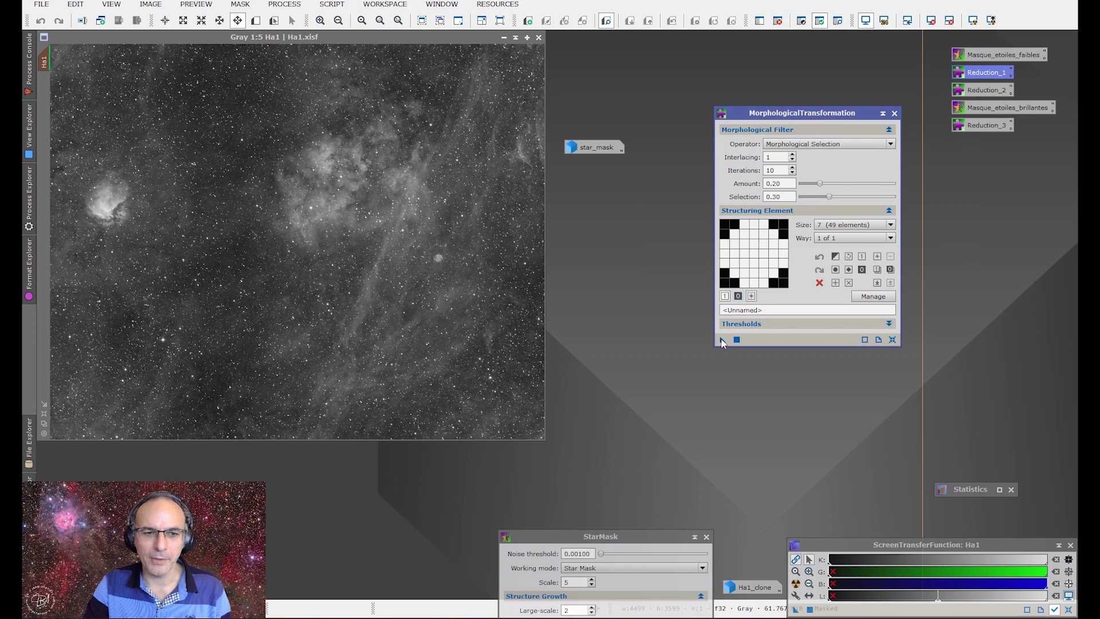
drag(723, 340, 364, 223)
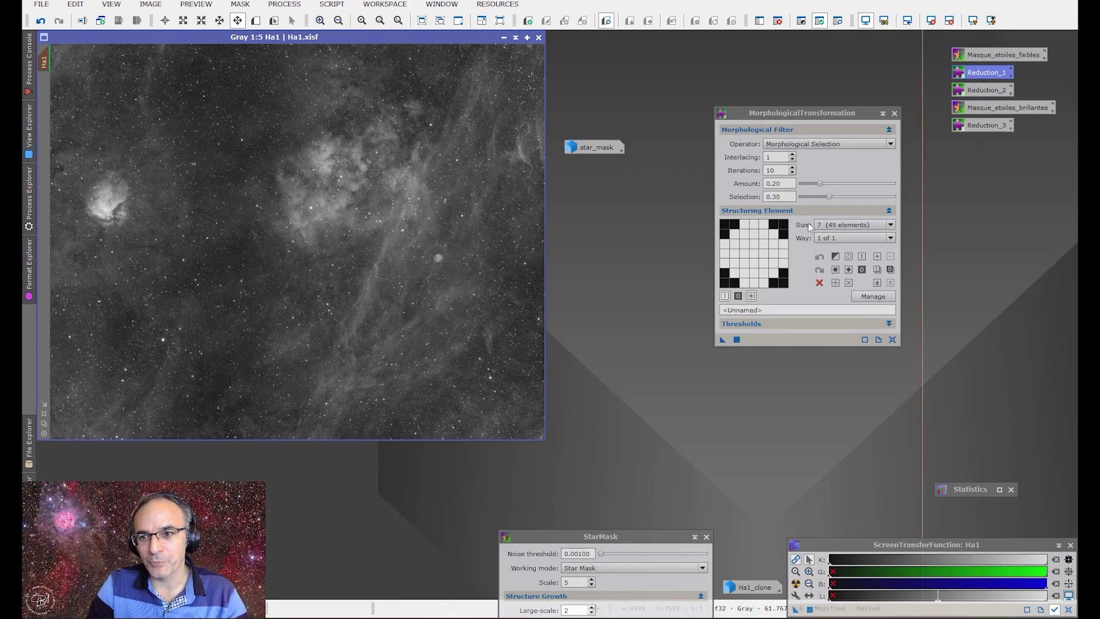
Review the available structuring element sizes without changing the setting, and close the MorphologicalTransformation window.
click(834, 226)
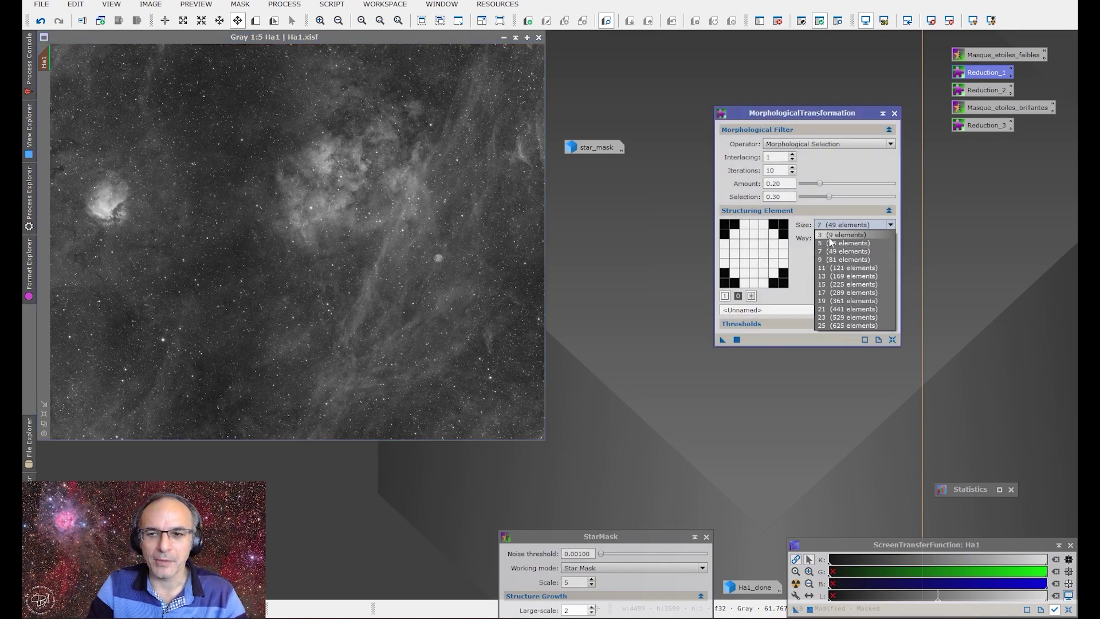
click(829, 228)
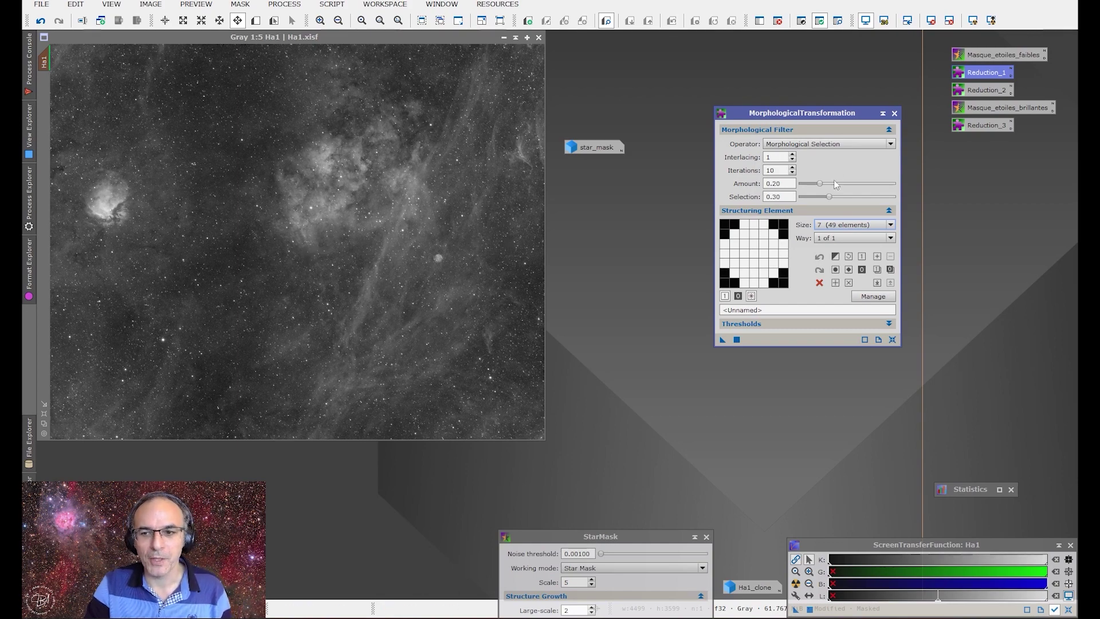
click(894, 113)
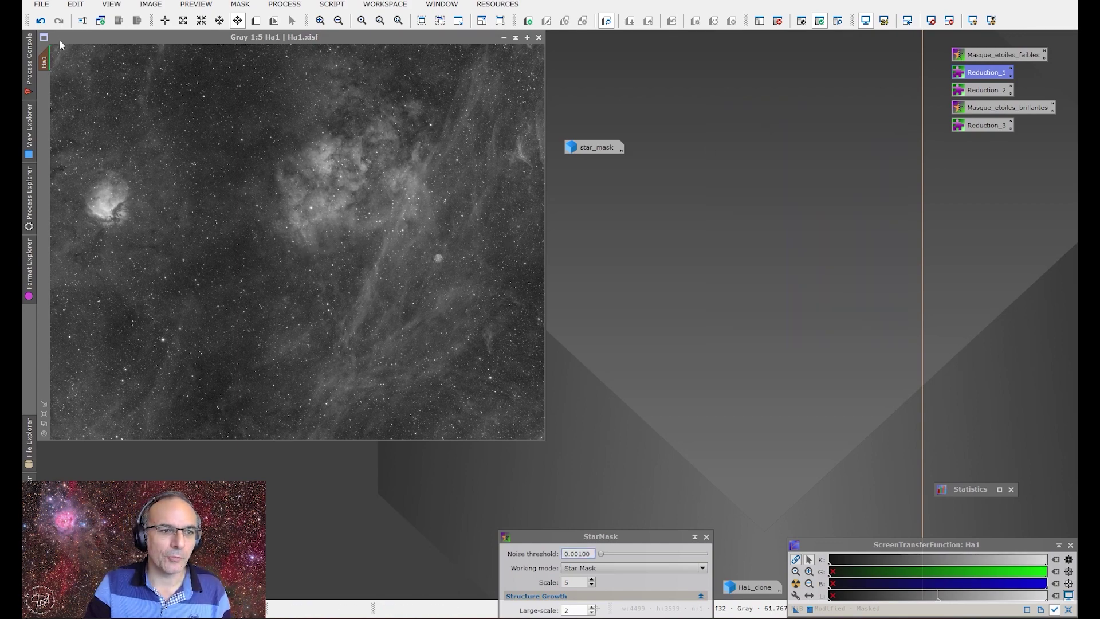
Compare Ha1 before and after the star reduction by undoing and redoing it, and enlarge its view to 1:4.
click(42, 21)
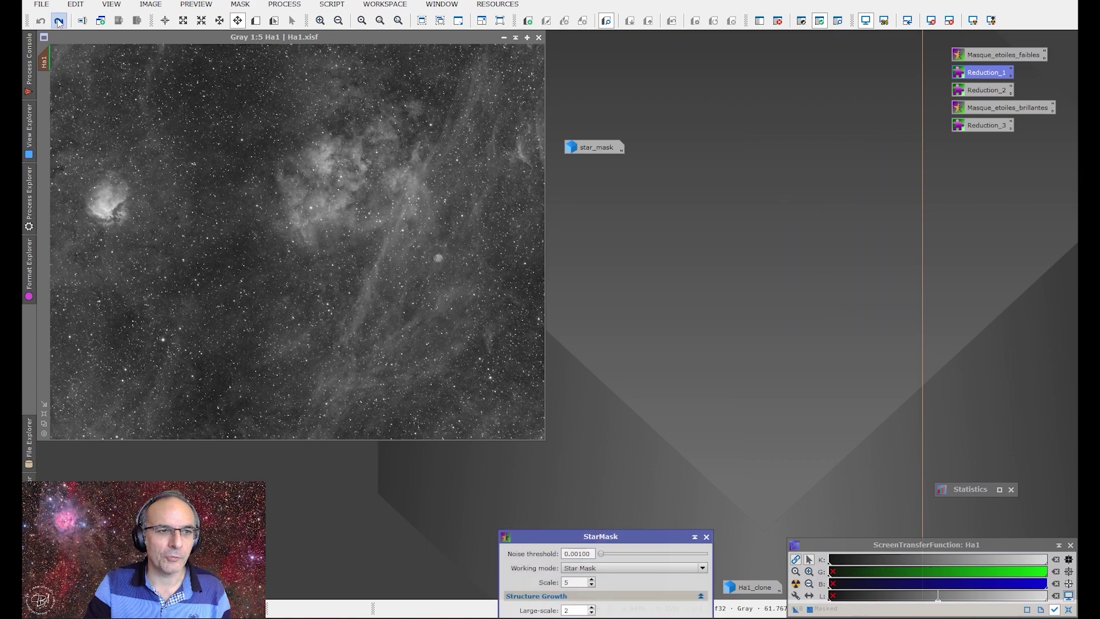
click(59, 22)
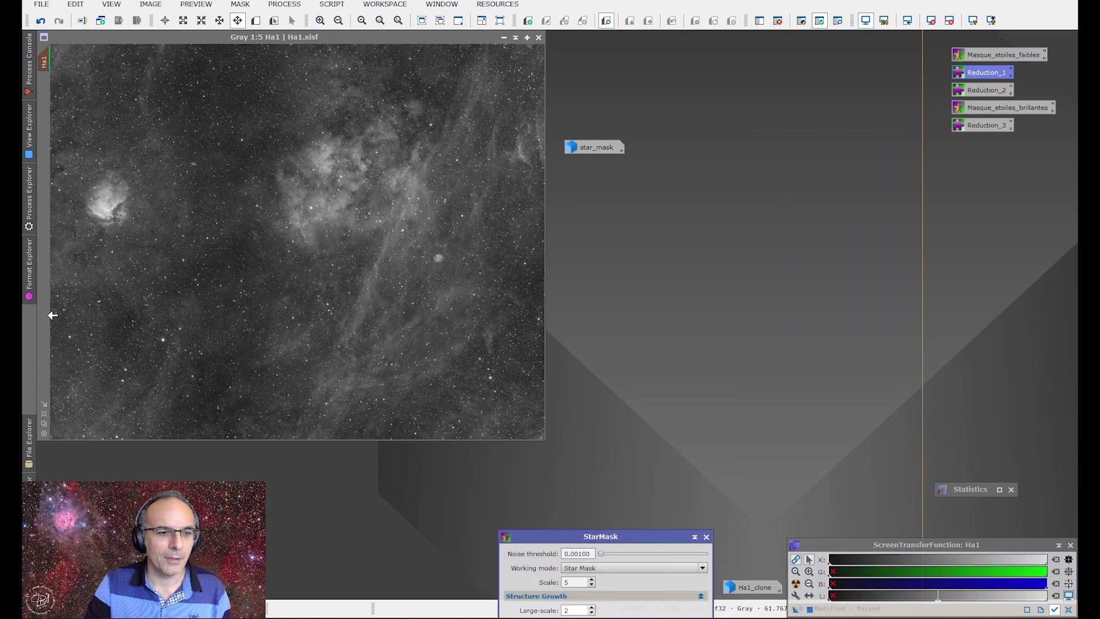
click(44, 418)
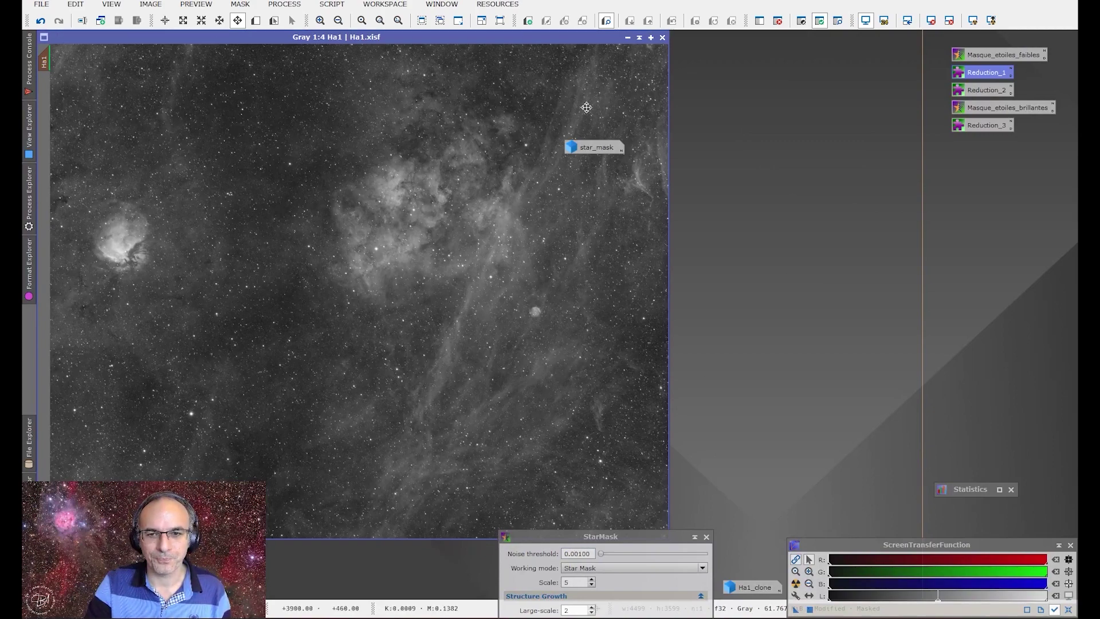
Move the star_mask icon clear of the Ha1 image and close the StarMask window.
drag(596, 146, 745, 90)
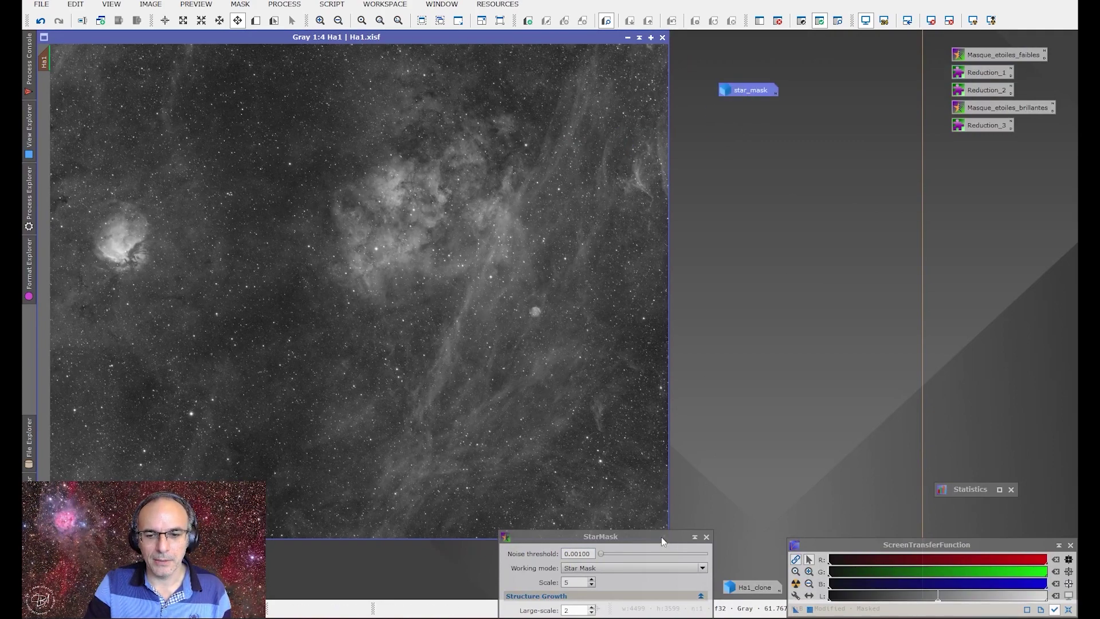
click(707, 538)
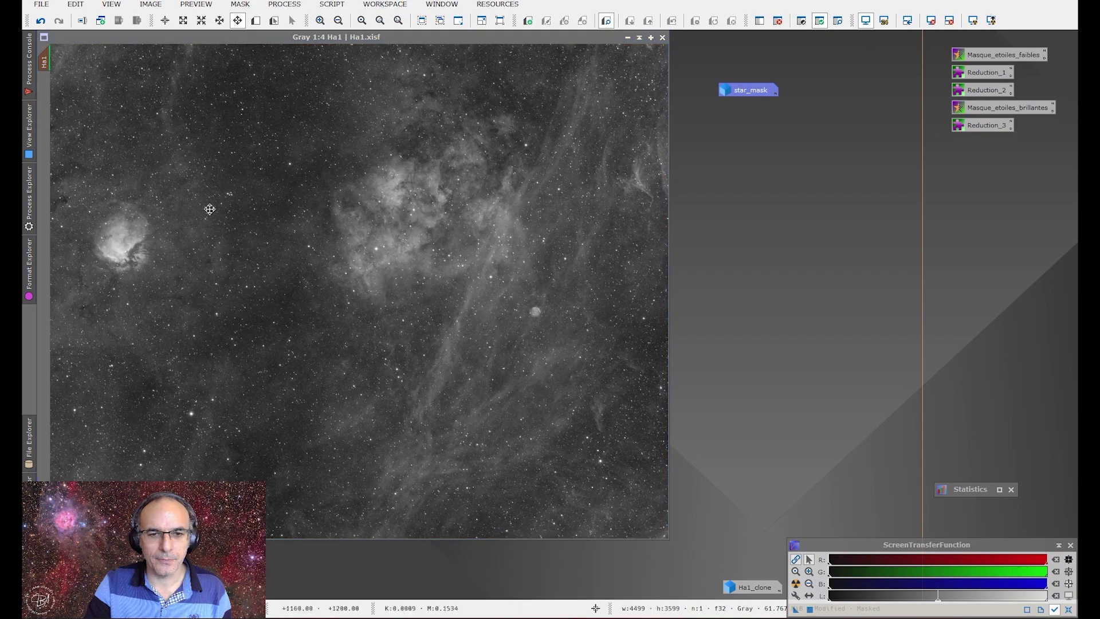
Compare Ha1 before and after the Reduction_1 star reduction at 1:4 and at 1:1 by repeatedly undoing and redoing it.
click(41, 22)
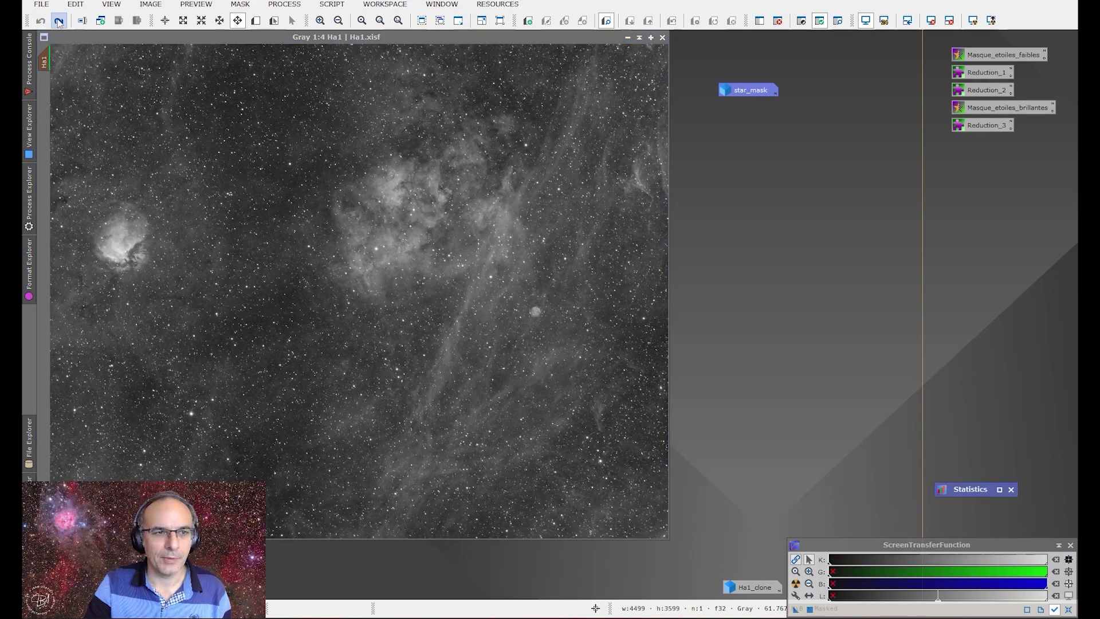
click(58, 20)
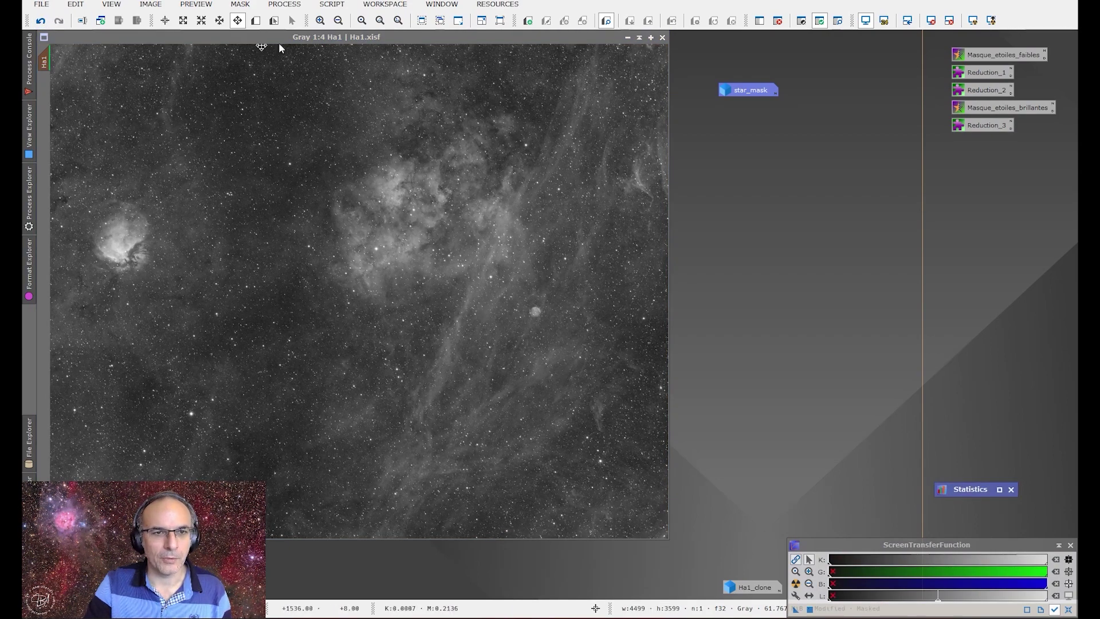
scroll(171, 294, up, 2)
scroll(171, 294, up, 1)
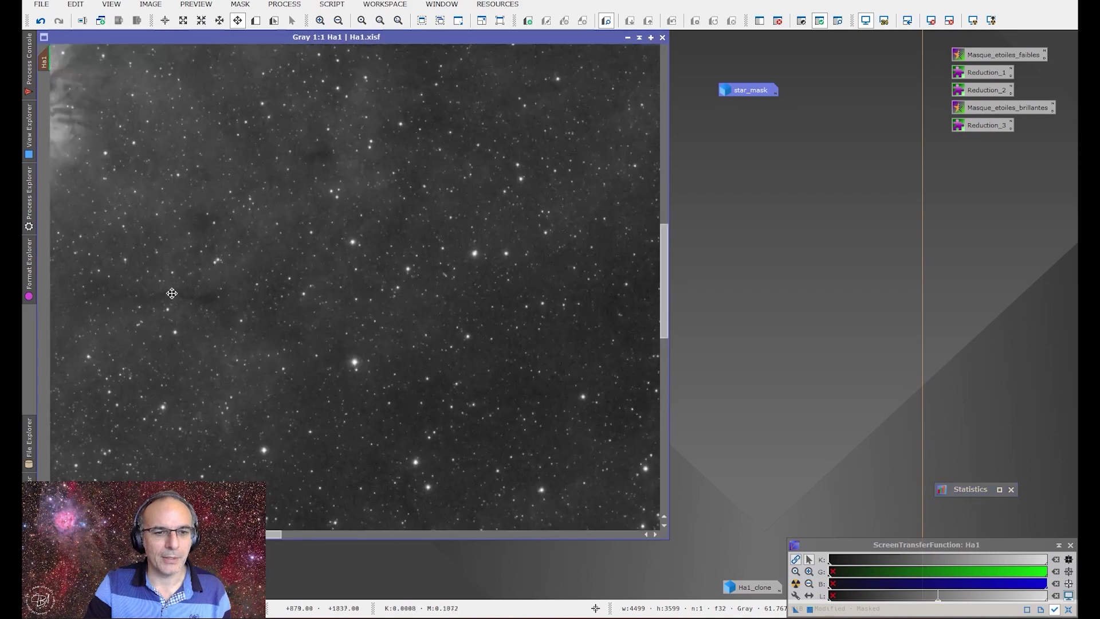
click(41, 21)
click(60, 21)
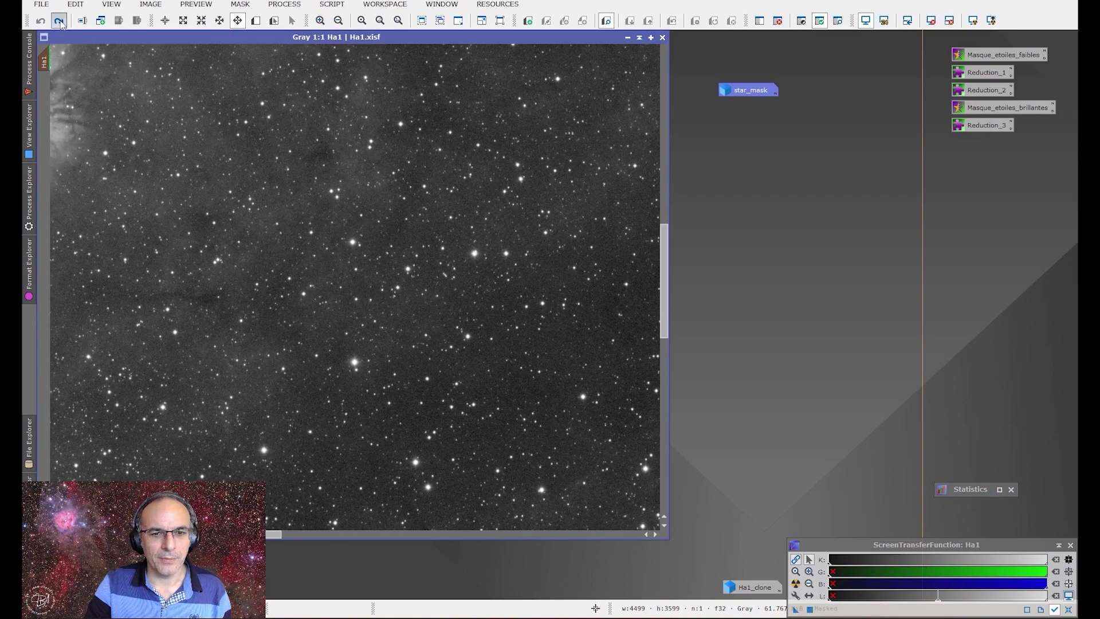
click(41, 22)
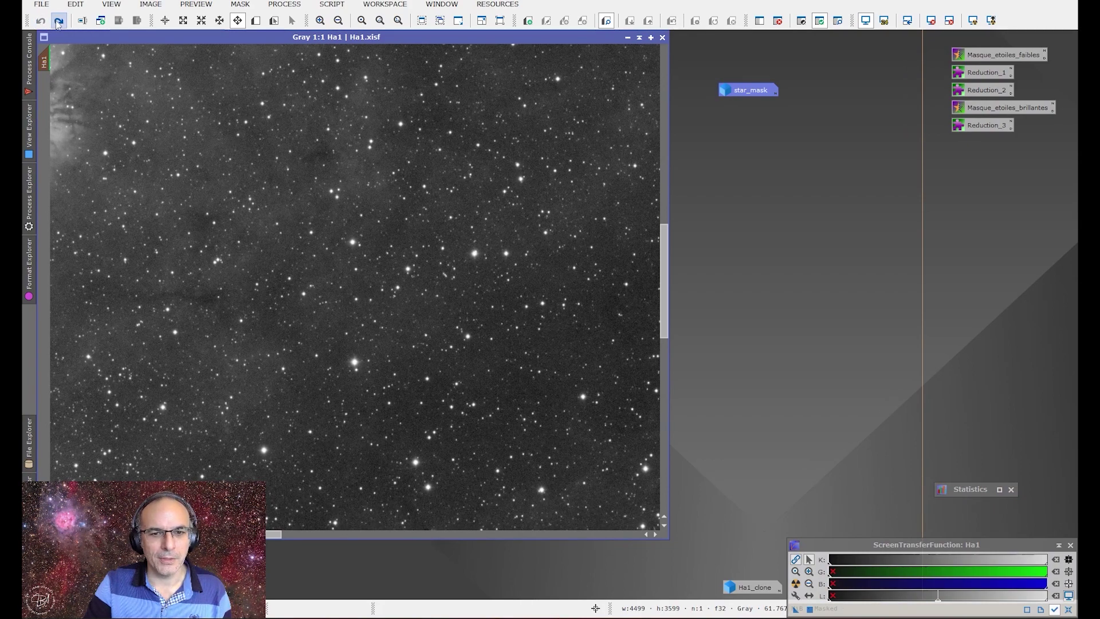
click(59, 21)
click(41, 21)
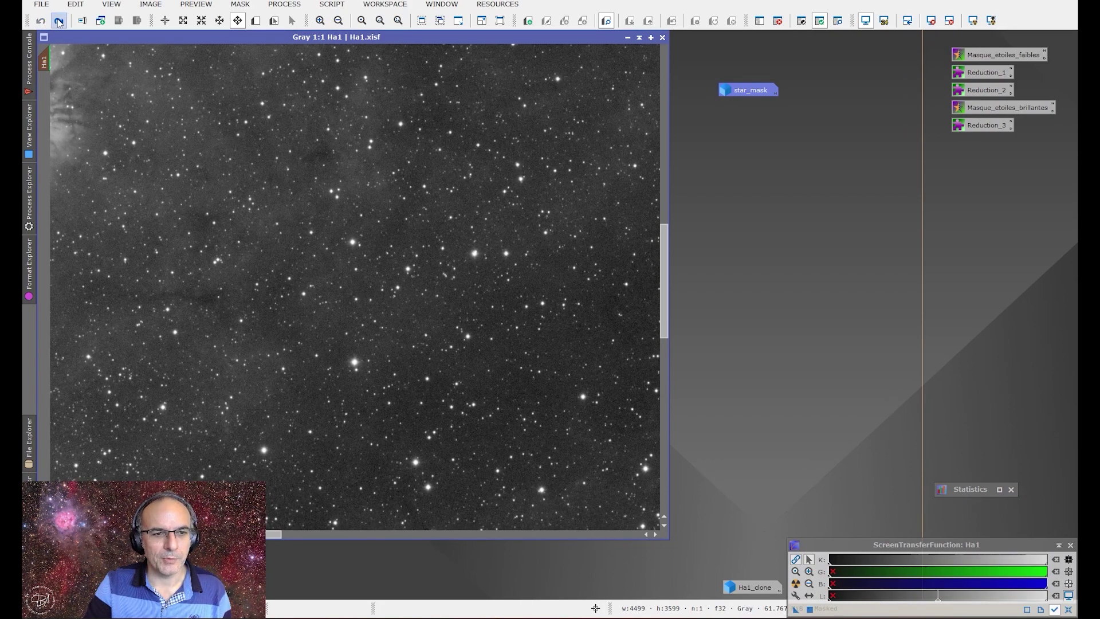
click(59, 21)
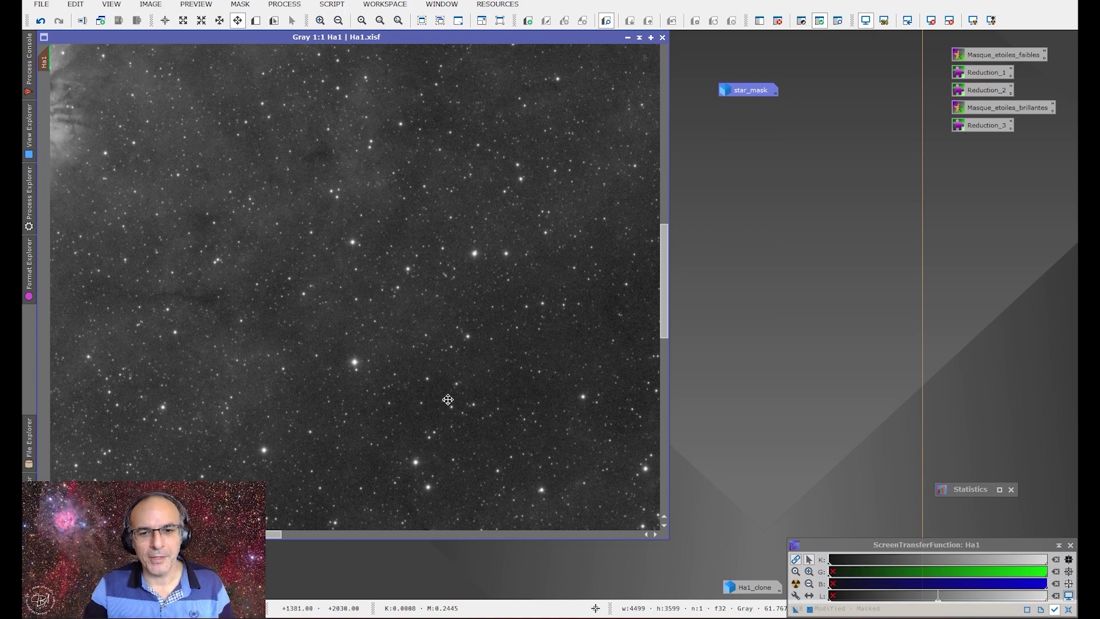
Compare the faint stars of Ha1 with and without the reduction at 3:1 and at 1:4, leaving the reduction applied.
scroll(489, 303, up, 3)
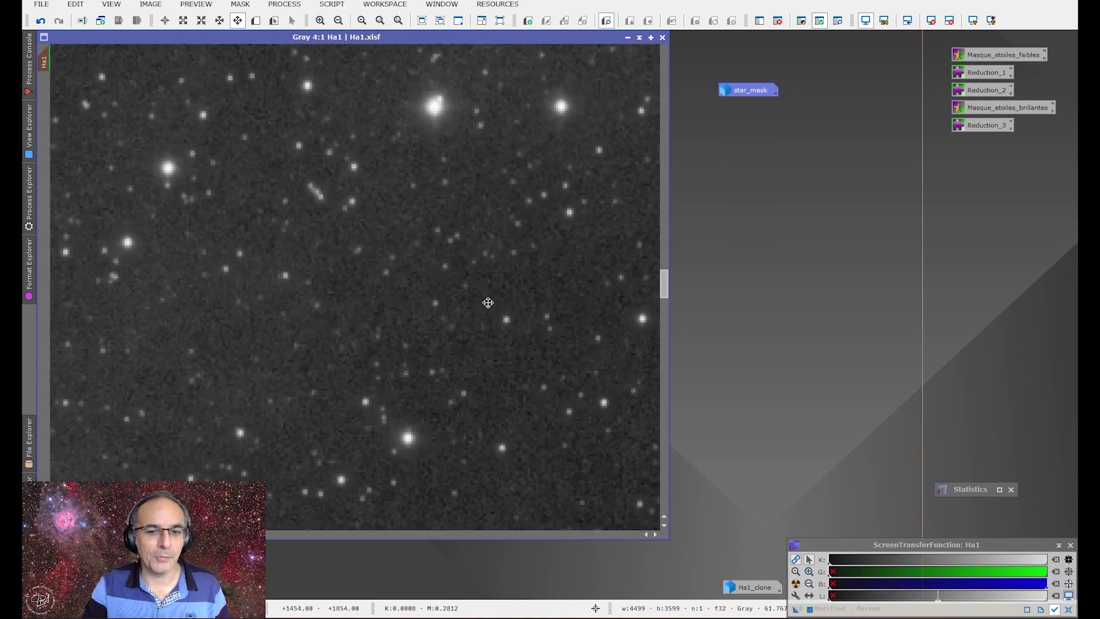
scroll(489, 302, down, 1)
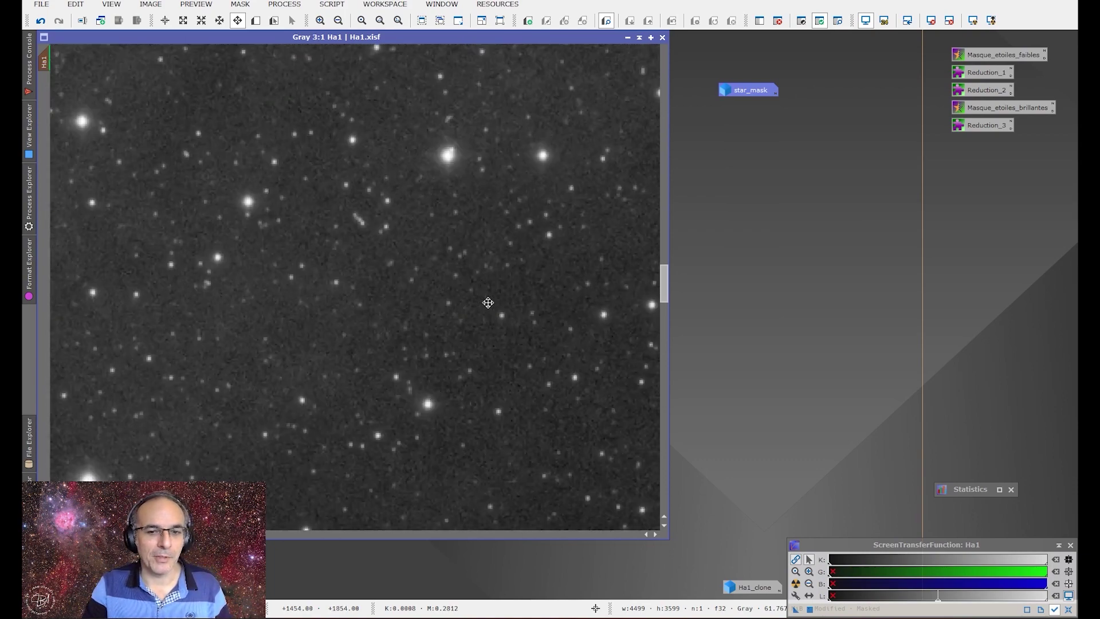
click(40, 21)
click(58, 21)
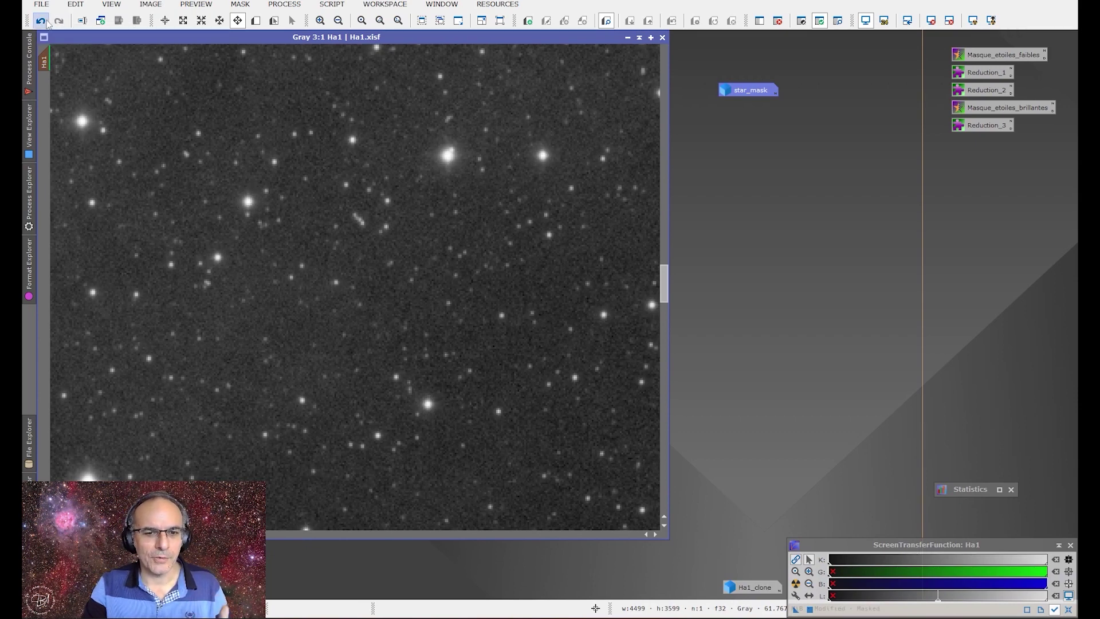
click(41, 22)
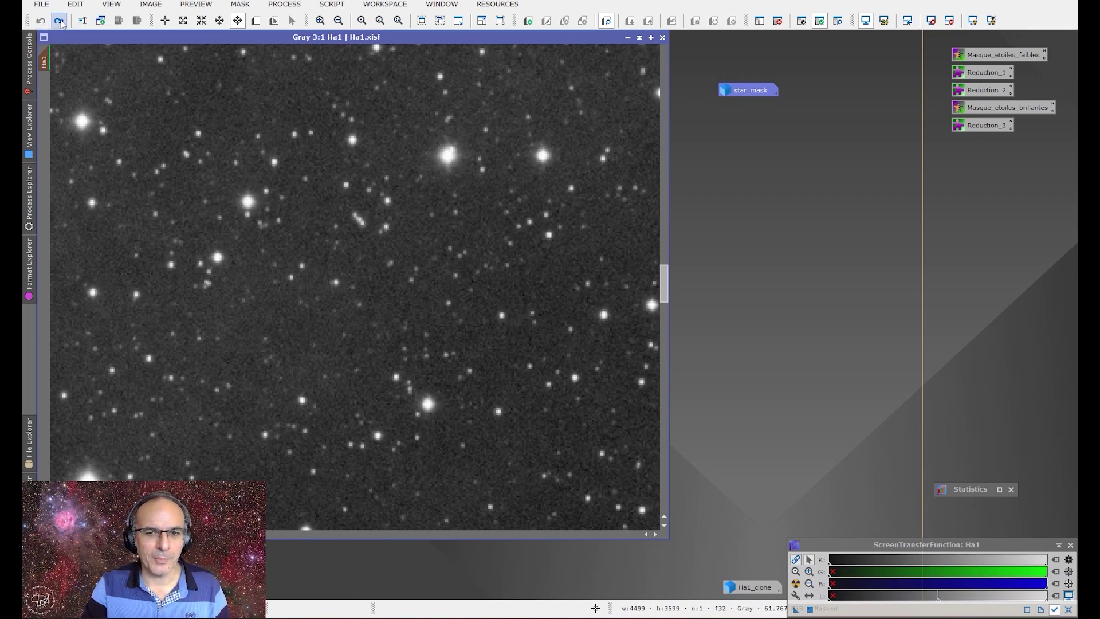
click(59, 21)
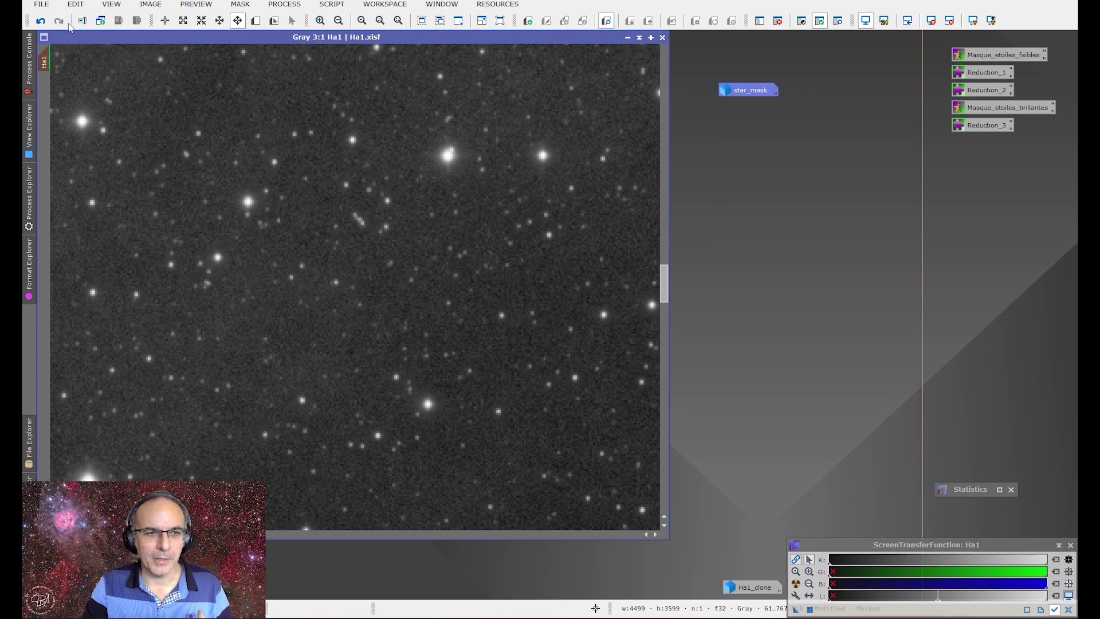
click(41, 21)
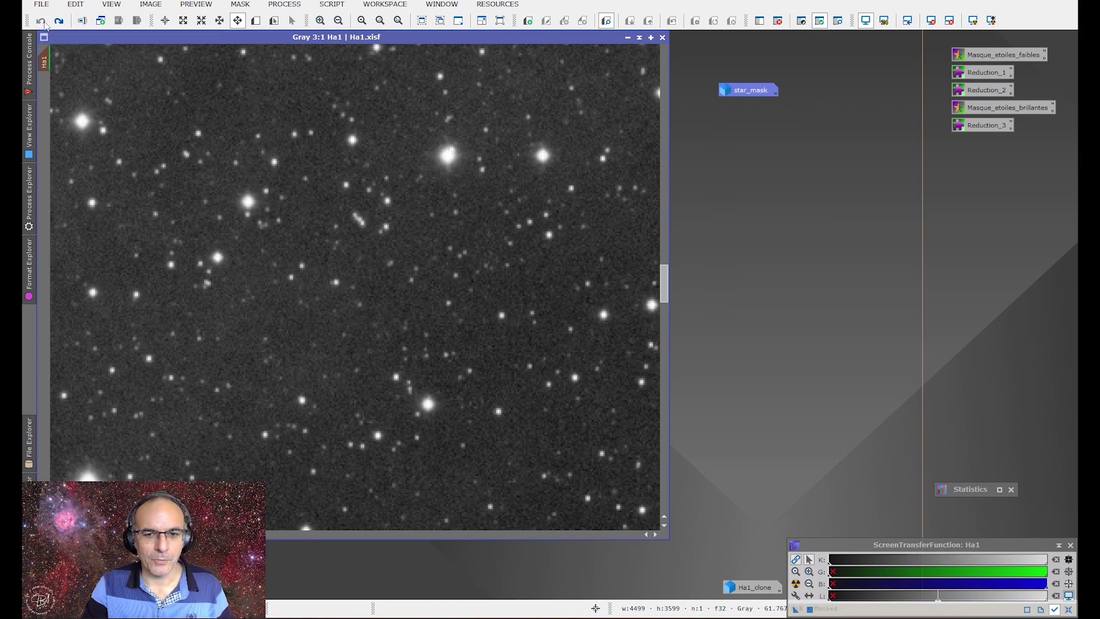
click(59, 22)
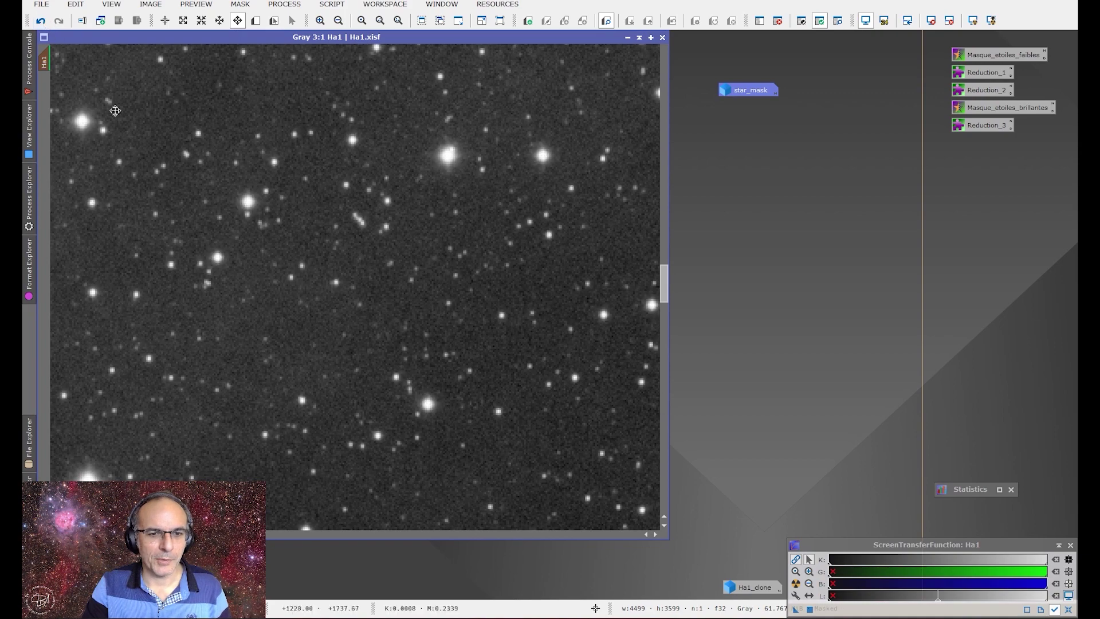
scroll(237, 267, down, 5)
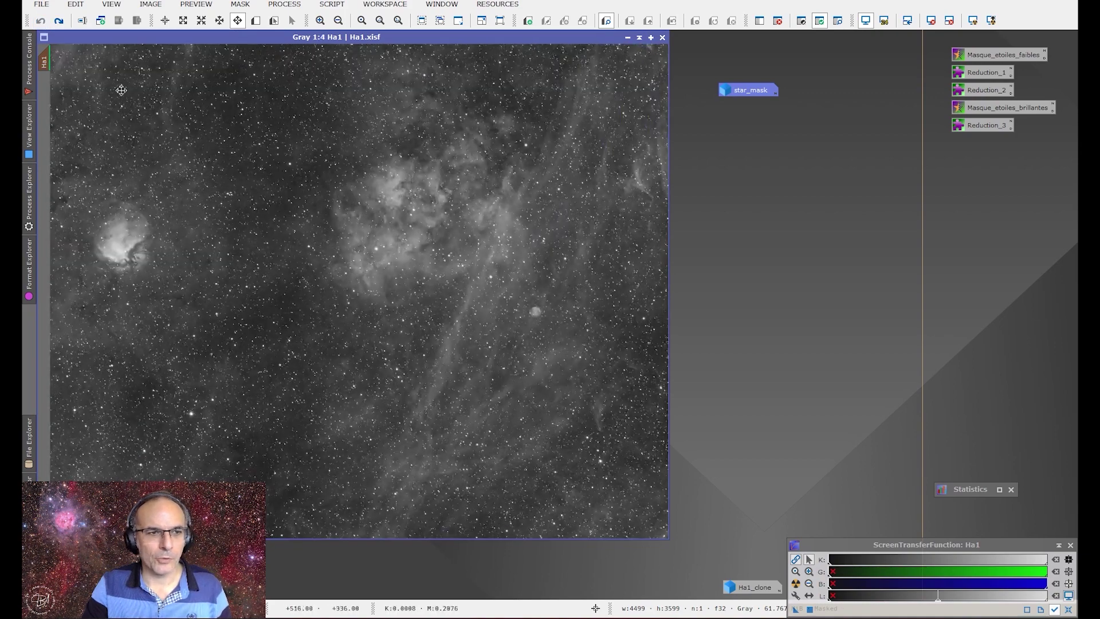
click(59, 21)
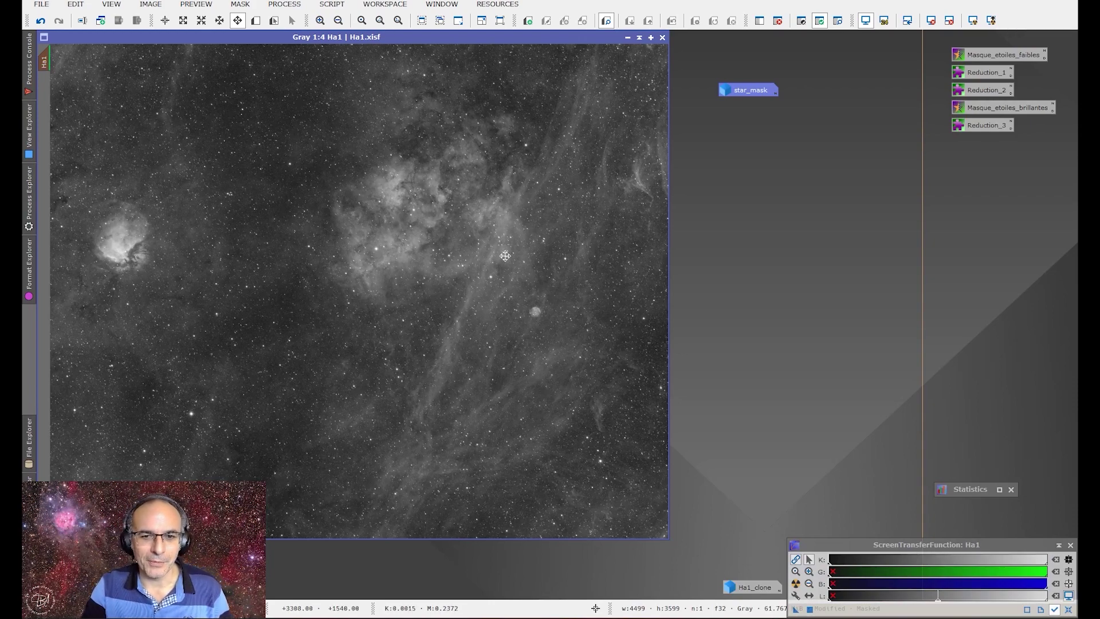
Inspect the nebula area of Ha1, and compare a bright star and its neighbours before and after the reduction at 5:1.
scroll(389, 284, up, 2)
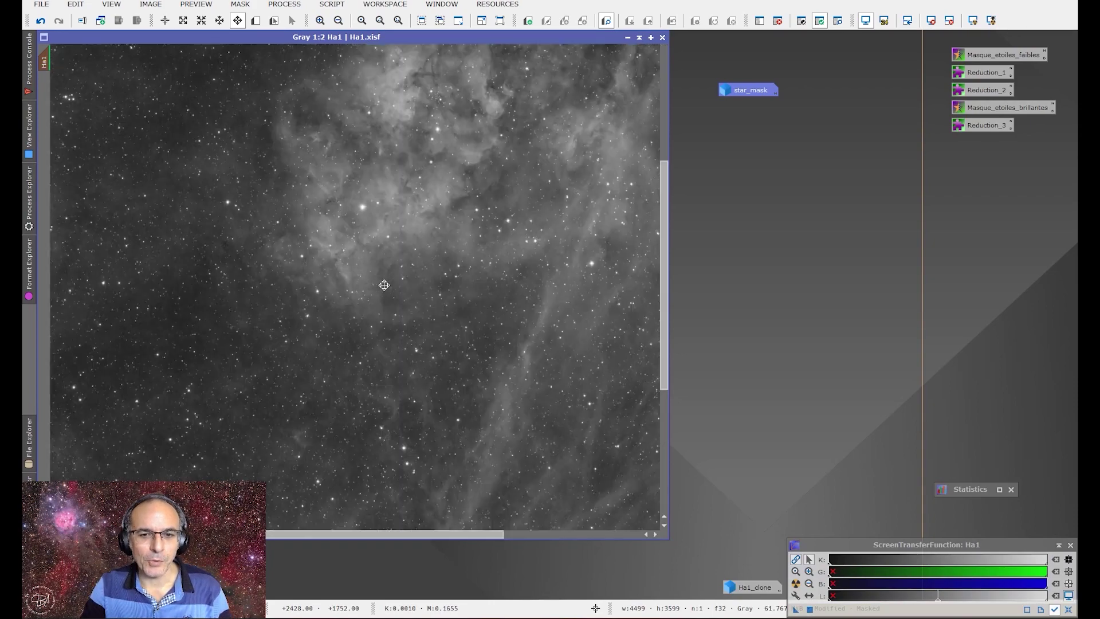
scroll(384, 284, down, 2)
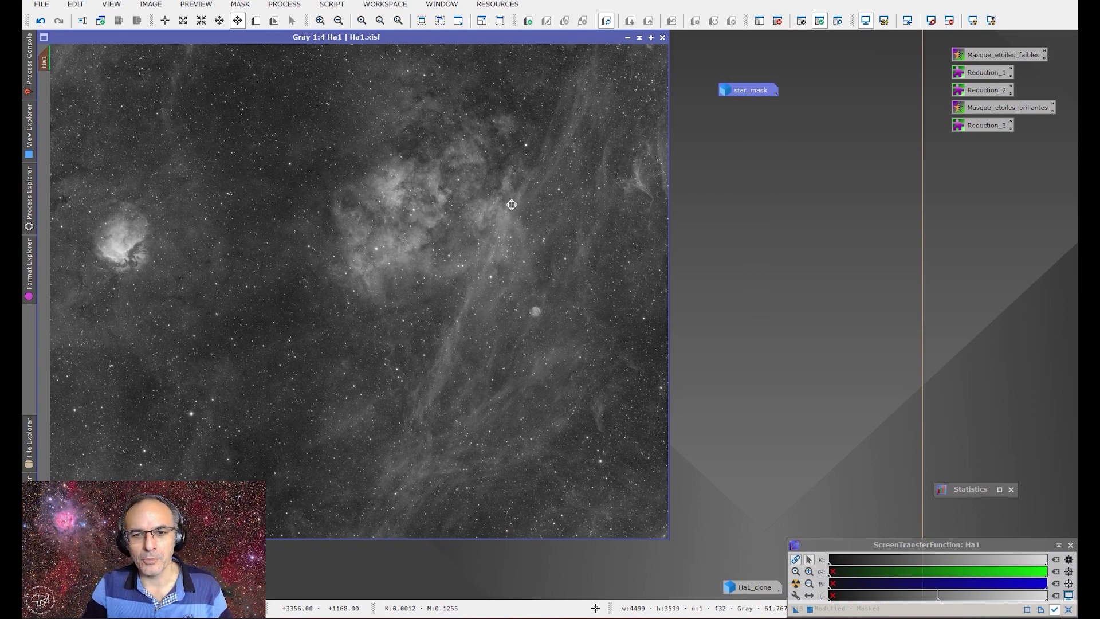
scroll(281, 227, up, 4)
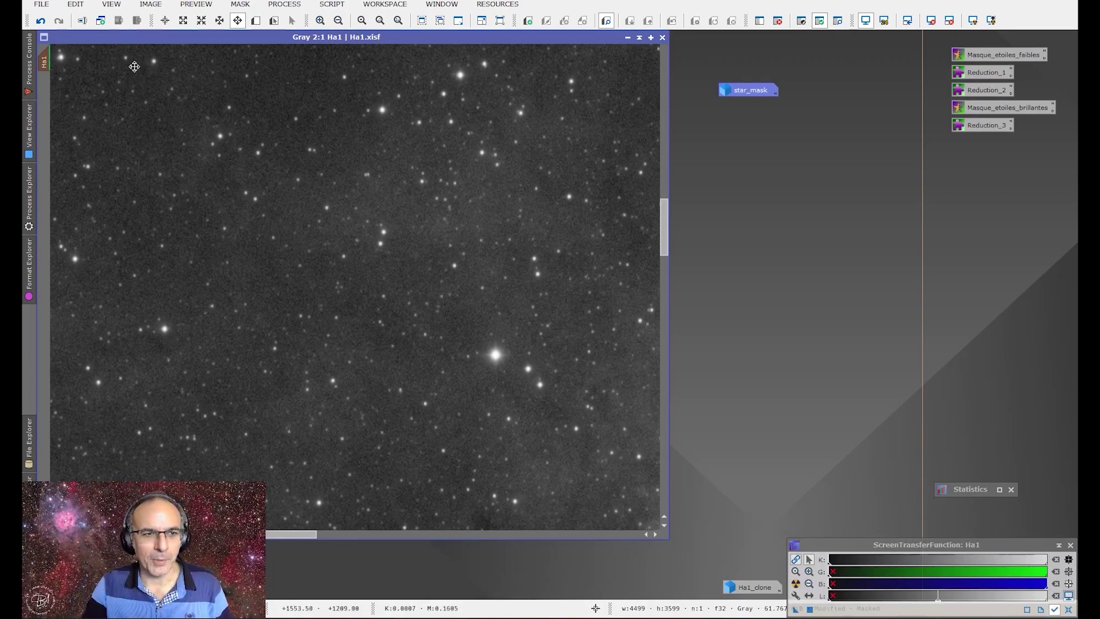
key(ctrl+z)
scroll(378, 321, up, 3)
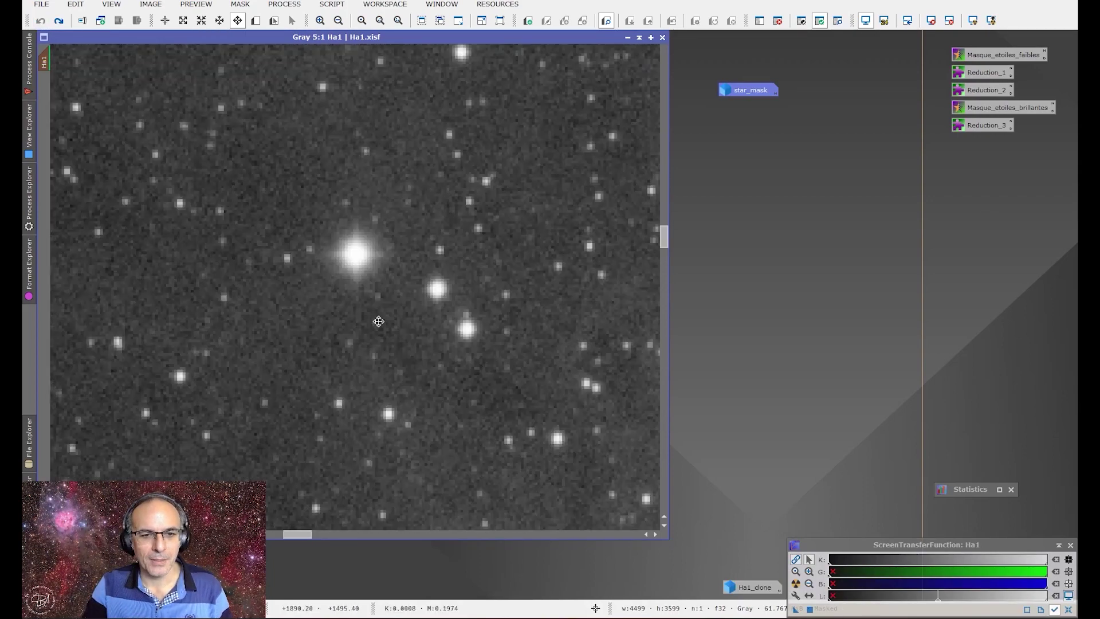
click(59, 22)
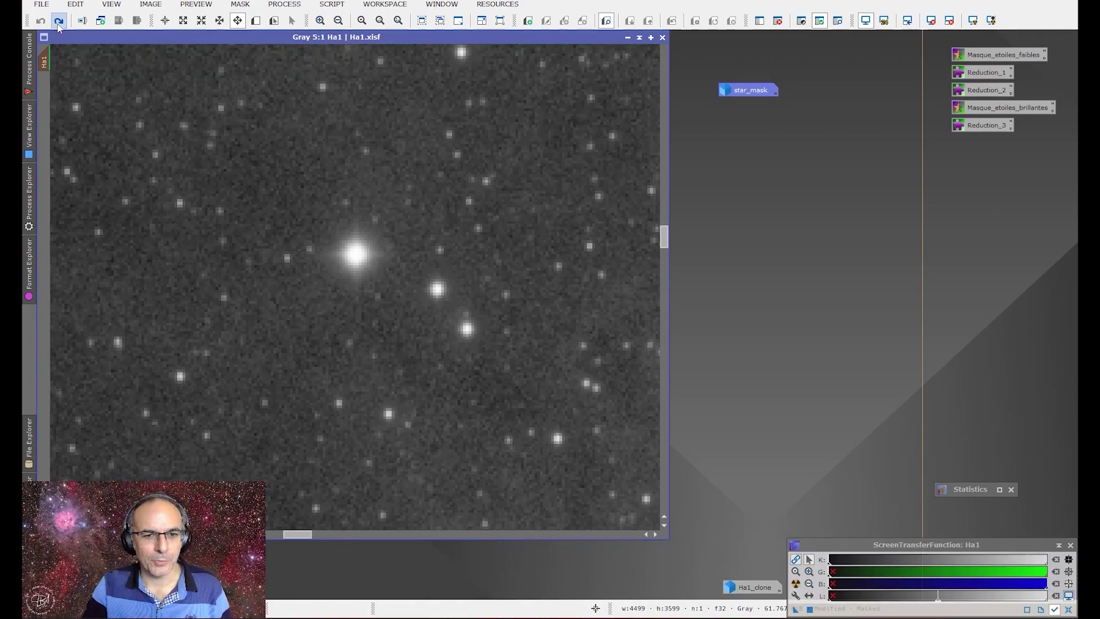
click(42, 22)
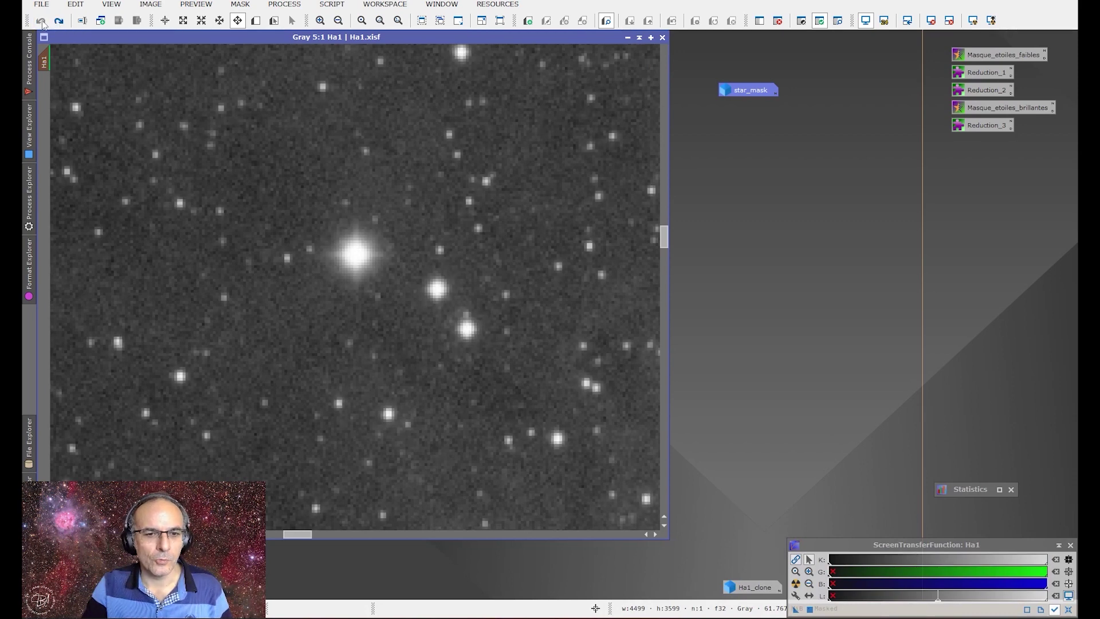
click(59, 21)
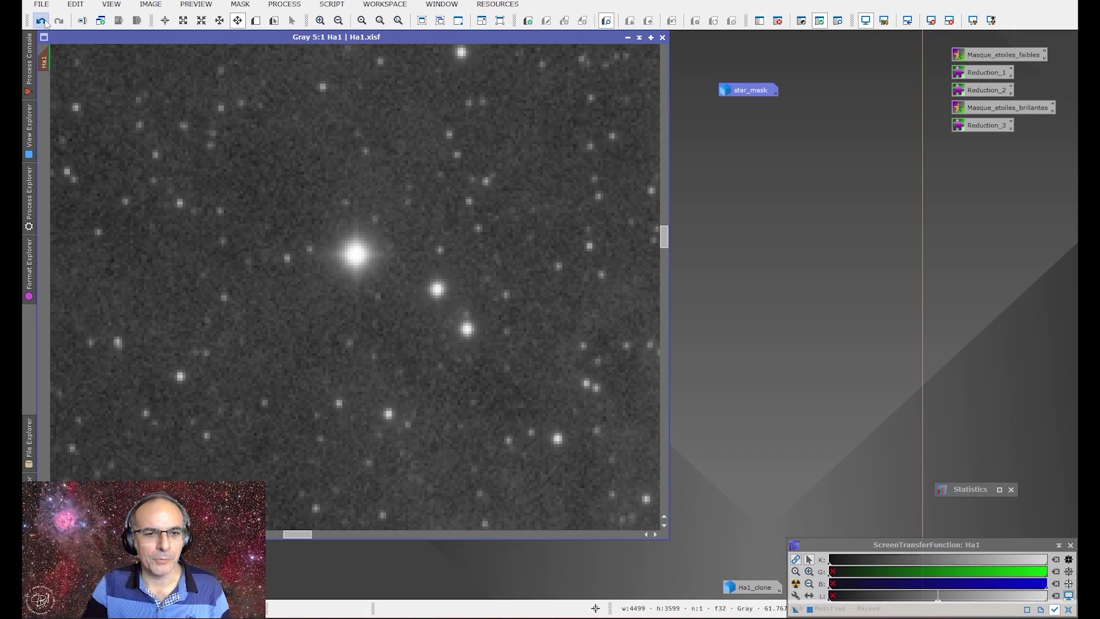
click(41, 22)
click(59, 22)
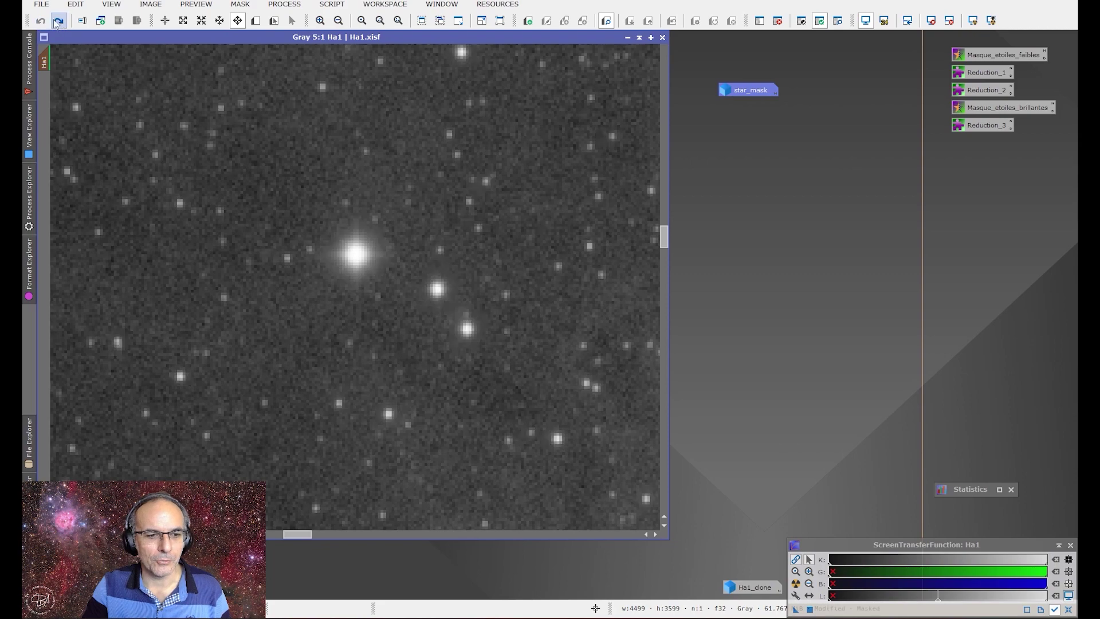
Undo the star reduction, view the whole Ha1 image at 1:4, and redo the reduction to judge its overall effect.
click(41, 21)
scroll(380, 321, down, 4)
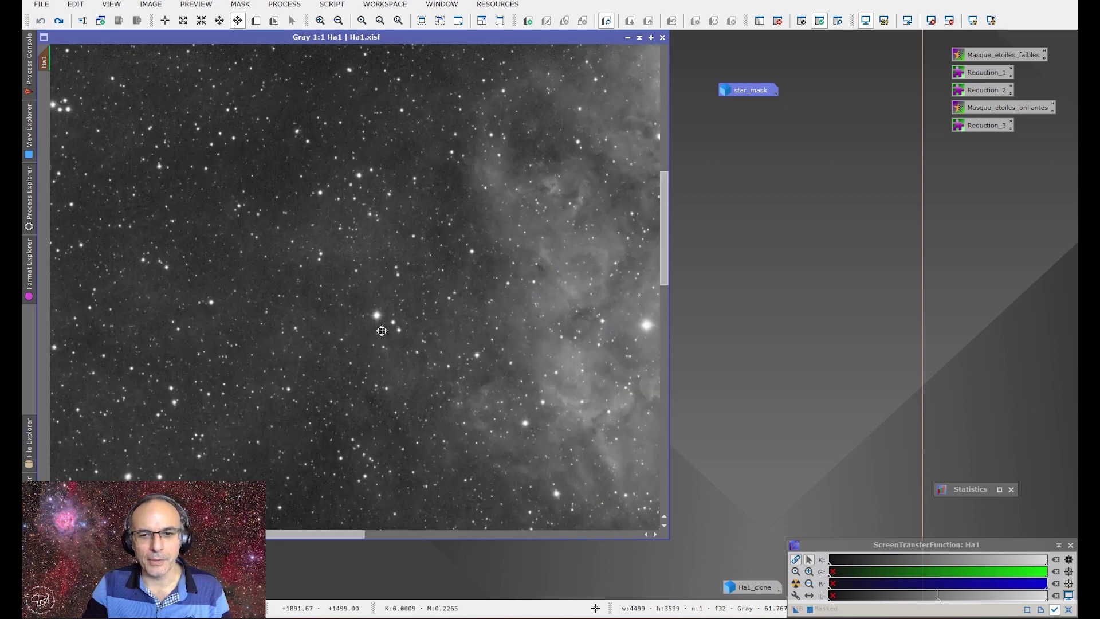
scroll(381, 326, down, 4)
scroll(357, 313, up, 1)
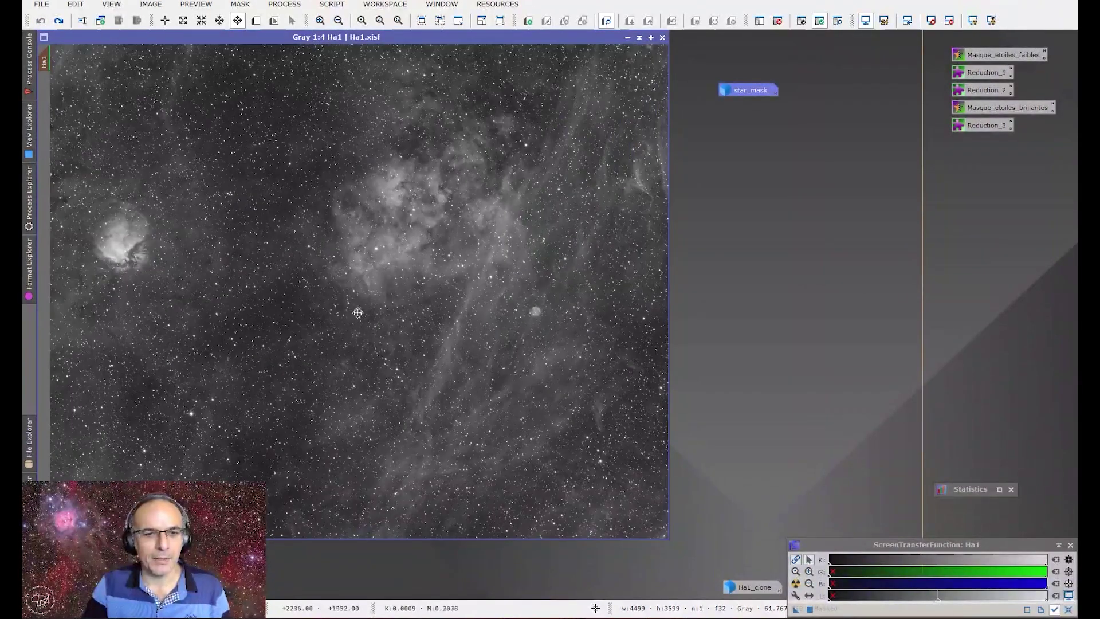
click(59, 22)
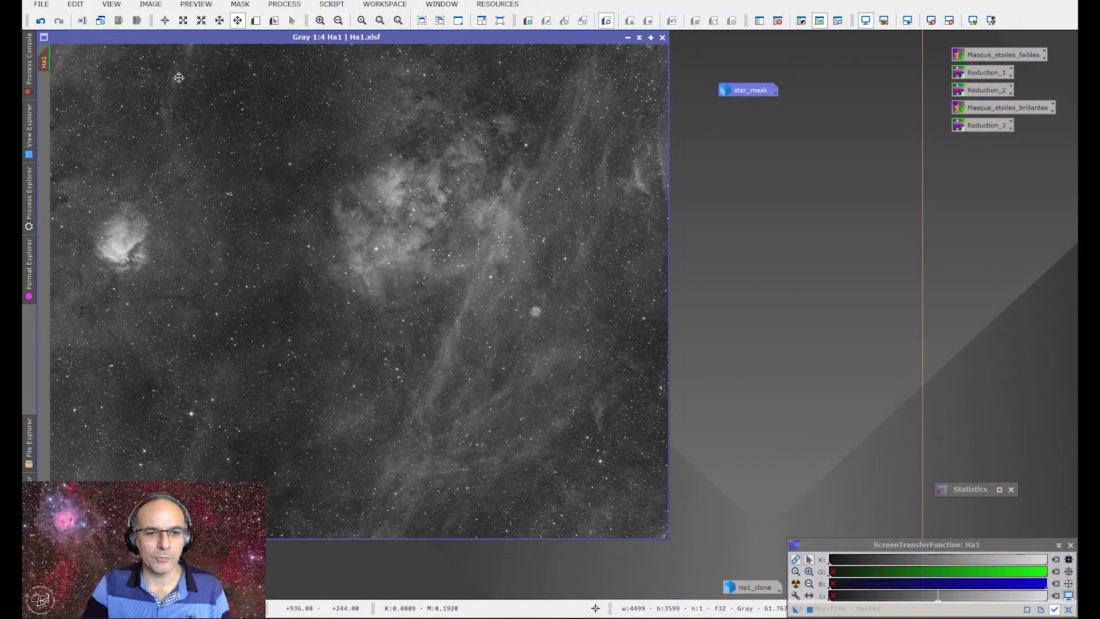
Load the Reduction_2 MorphologicalTransformation settings and apply them to the masked Ha1 image.
double_click(971, 92)
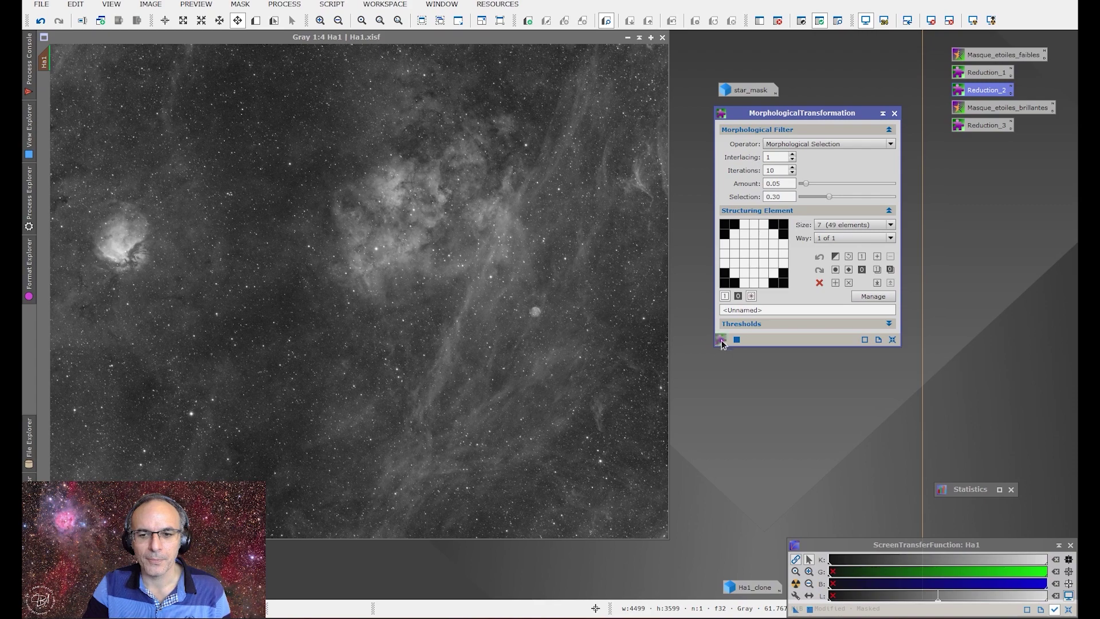
drag(721, 339, 510, 341)
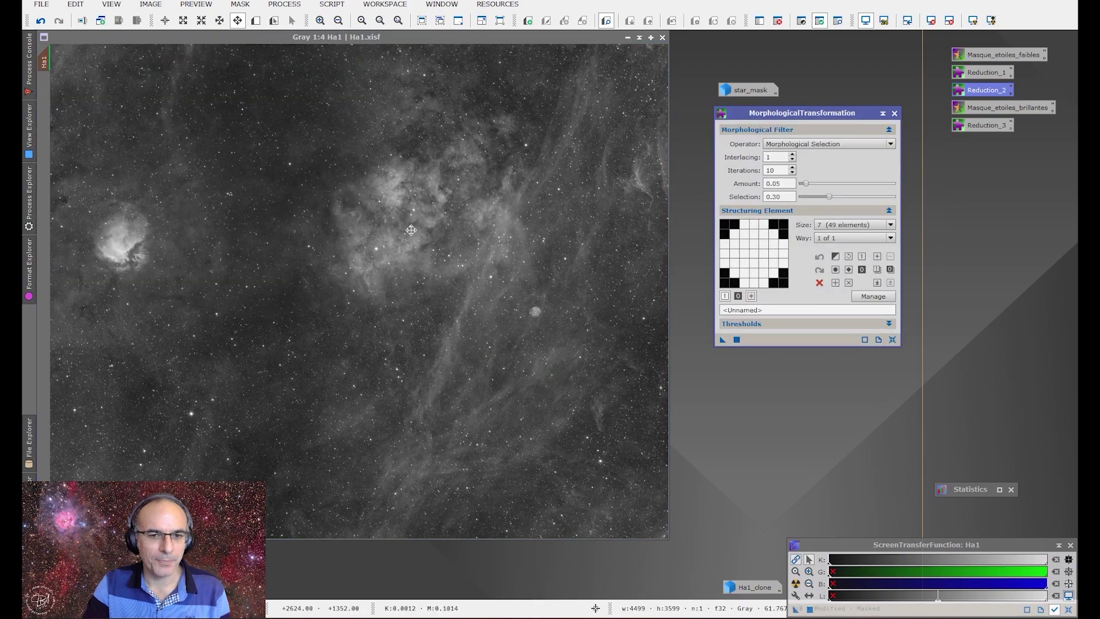
Undo and redo the Reduction_2 morphological transformation on the whole Ha1 image at 1:4 to compare the stars, leaving the reduction applied.
click(40, 21)
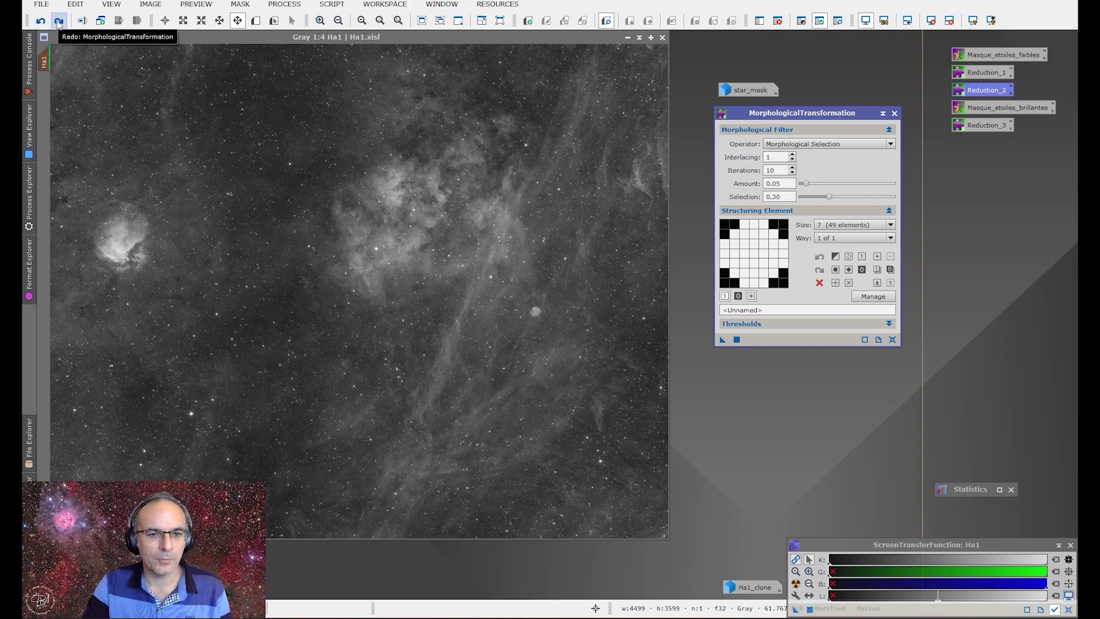
click(59, 22)
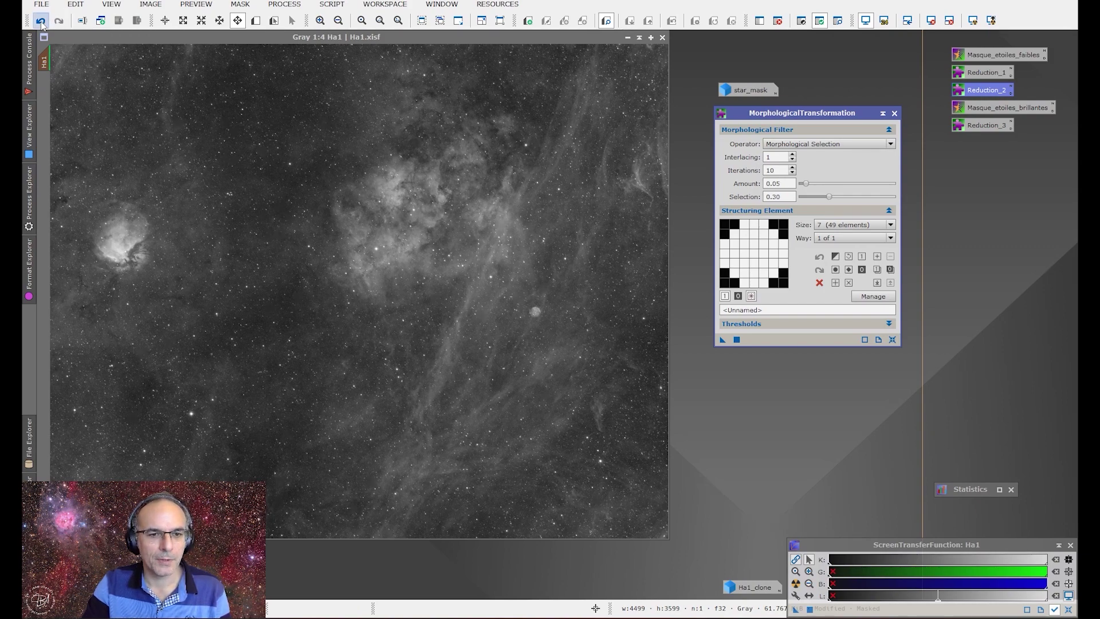
click(42, 24)
click(58, 23)
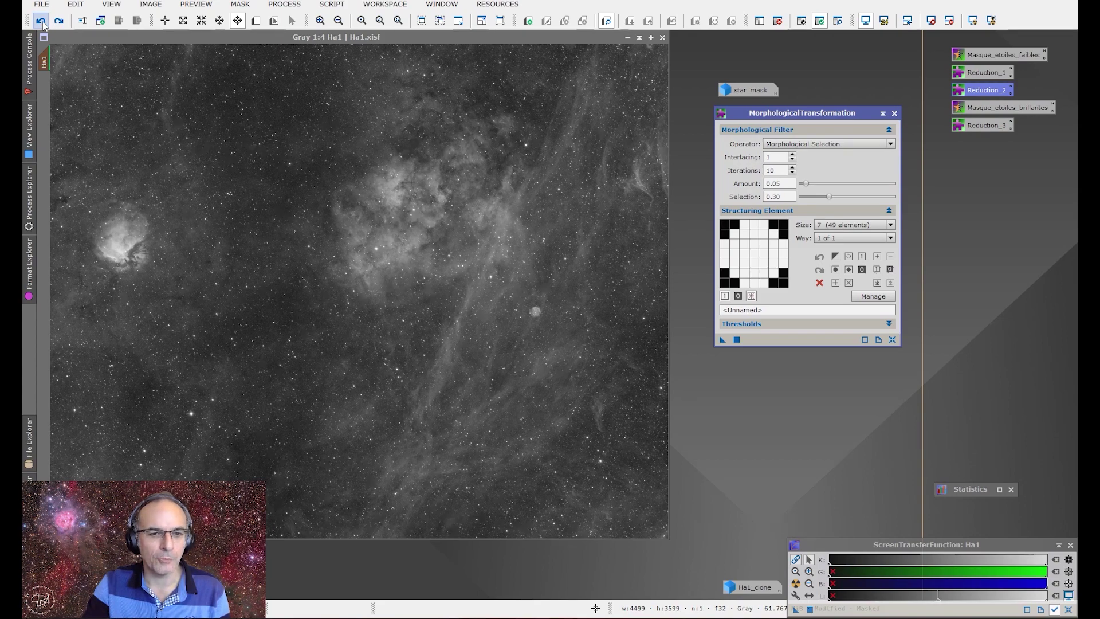
click(41, 23)
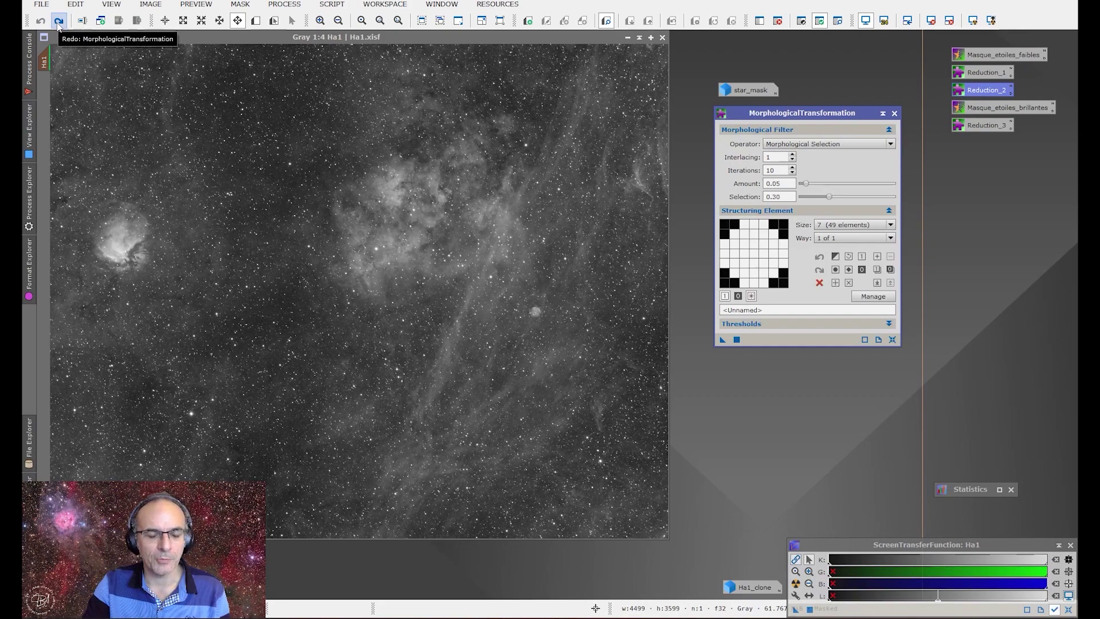
click(58, 23)
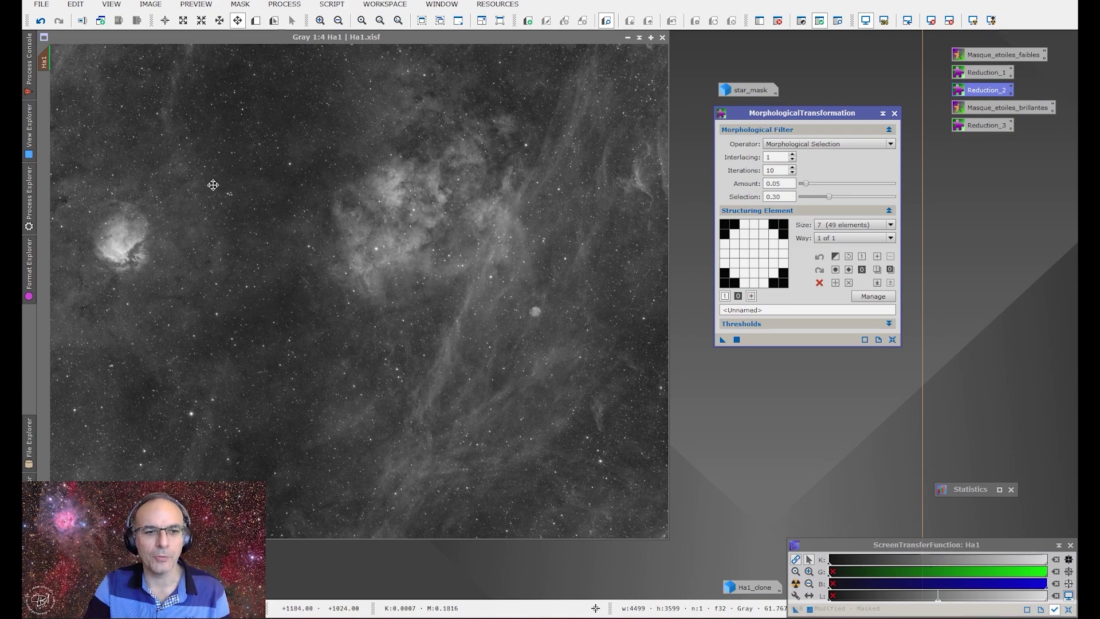
Compare the small group of bright stars in Ha1 before and after Reduction_2 at 3:1, leaving the reduction applied.
scroll(222, 187, up, 4)
scroll(225, 212, up, 1)
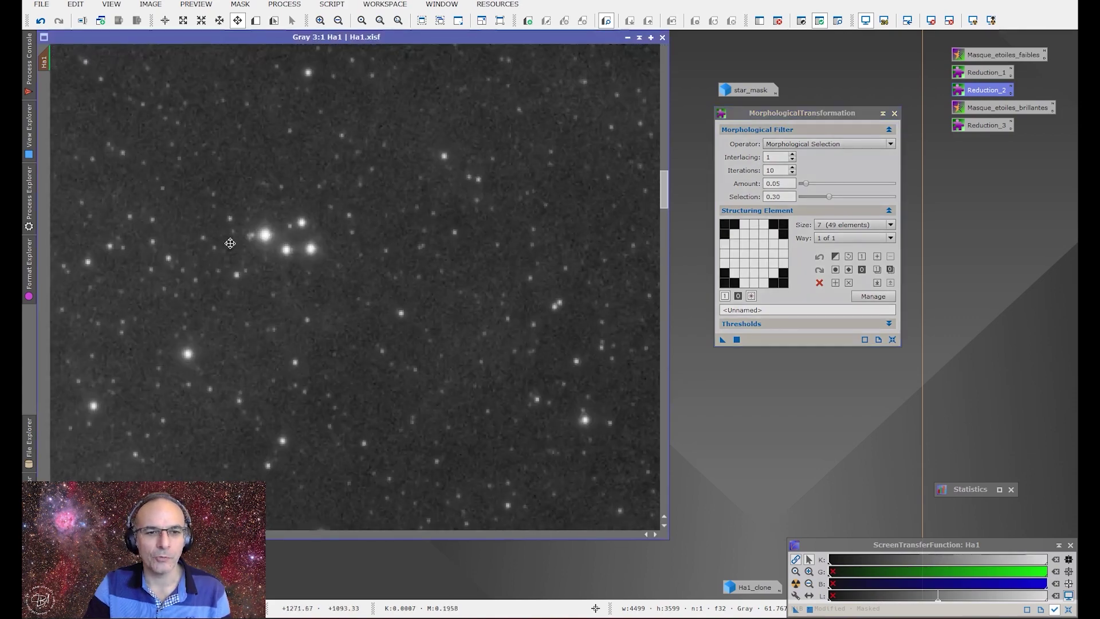
drag(231, 240, 335, 251)
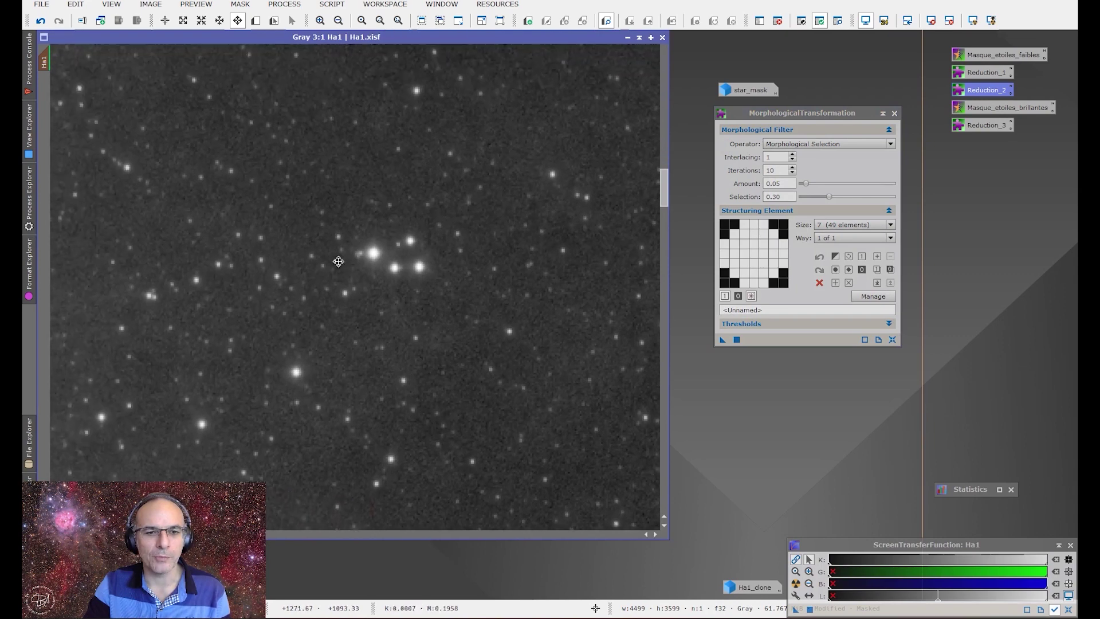
click(40, 21)
click(59, 23)
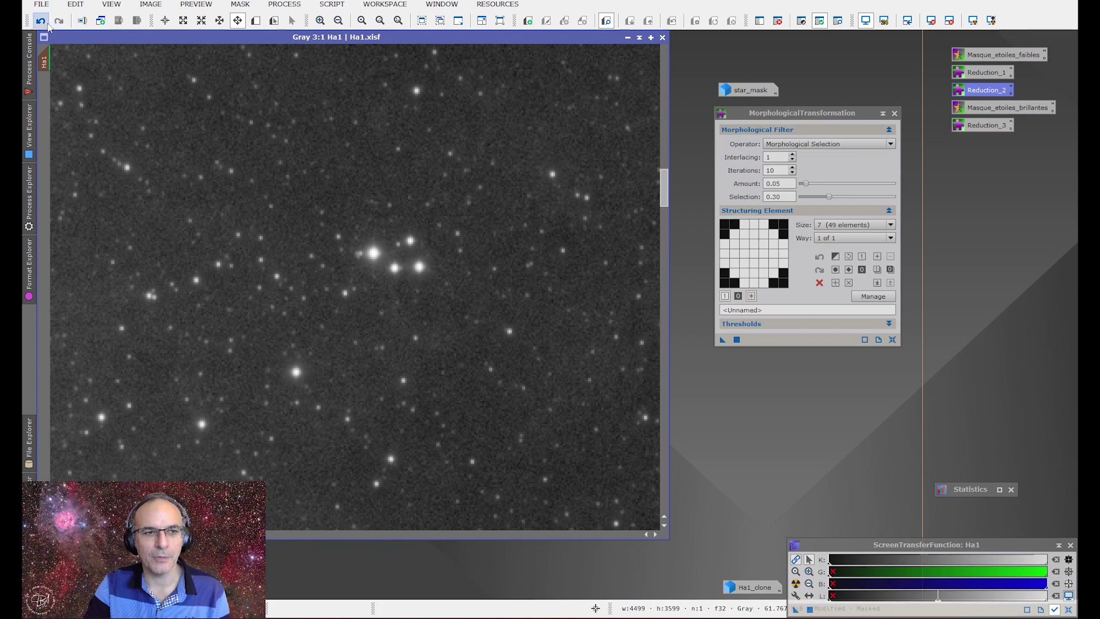
click(41, 22)
click(59, 22)
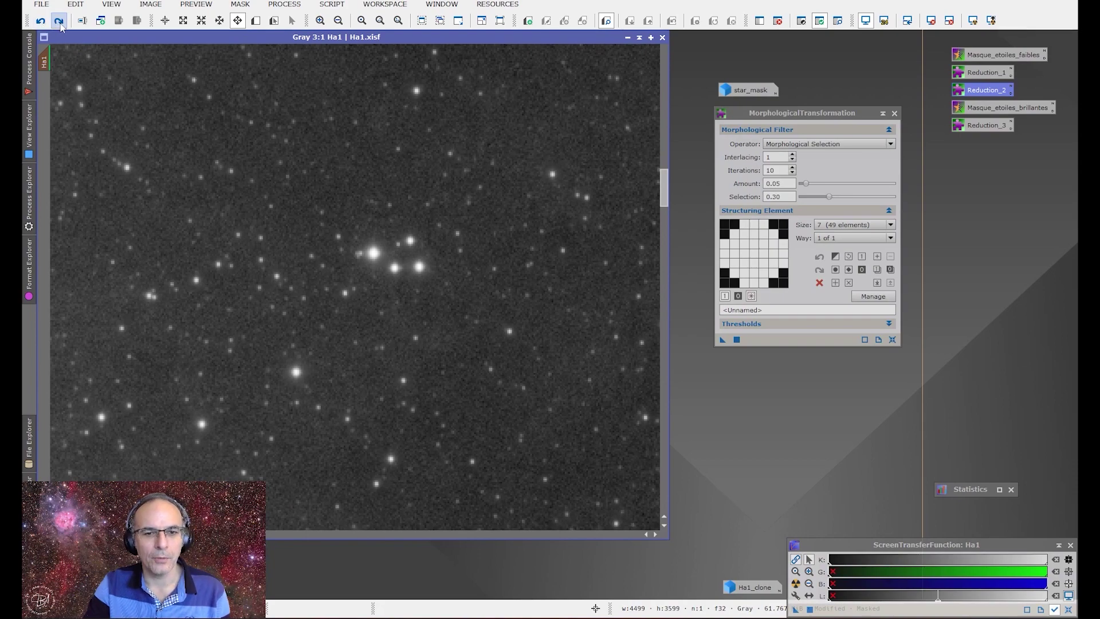
scroll(347, 329, down, 5)
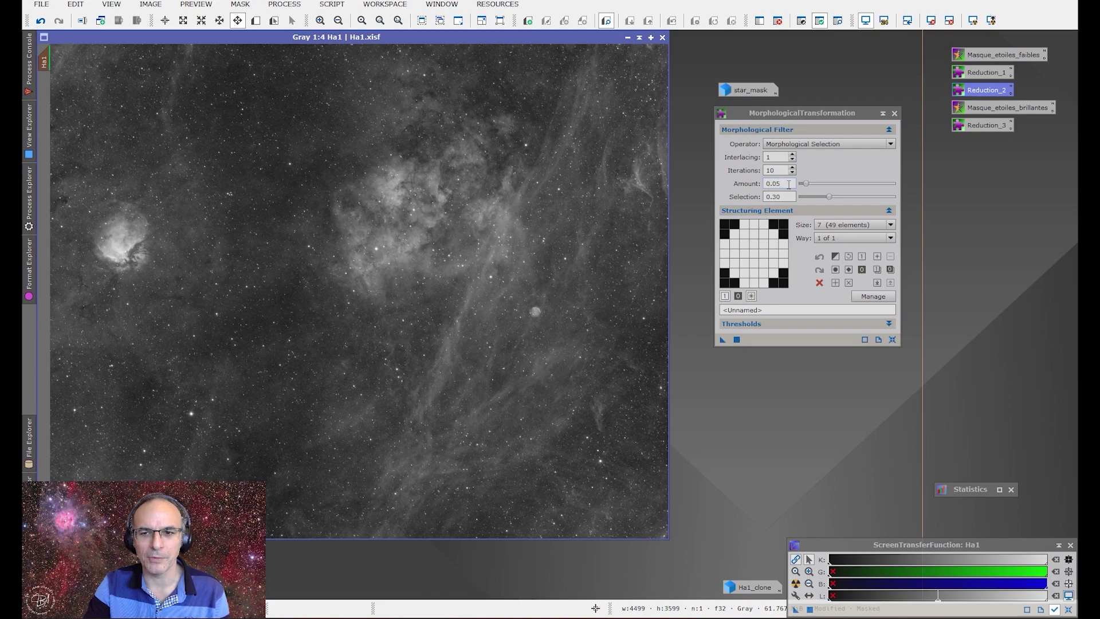
Close the MorphologicalTransformation settings and discard the faint-star mask star_mask so that Ha1 is no longer masked.
click(895, 114)
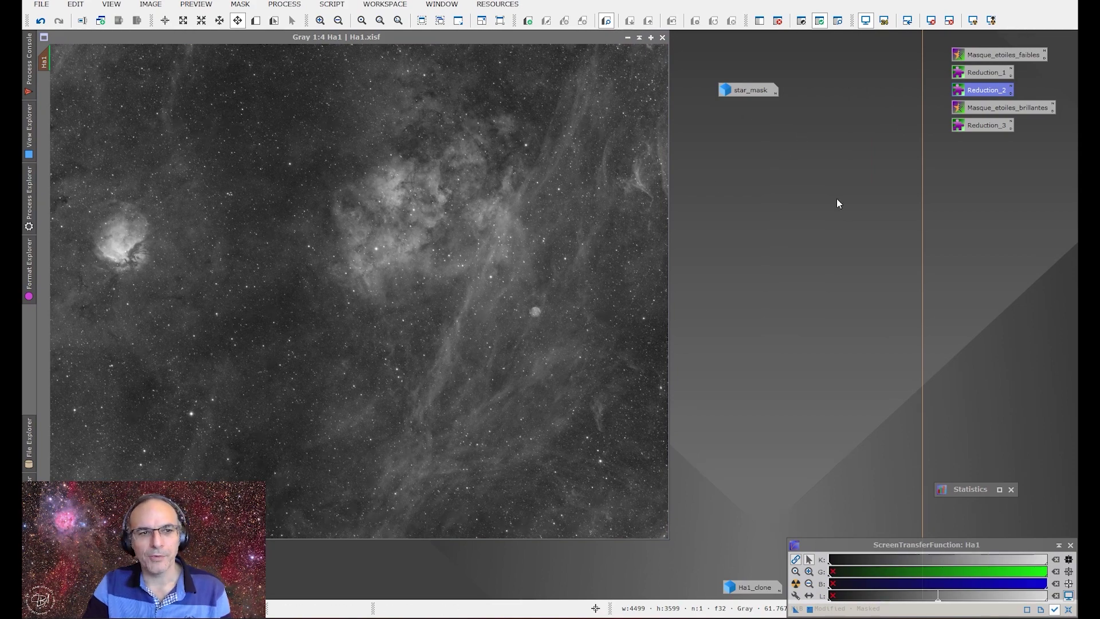
double_click(747, 90)
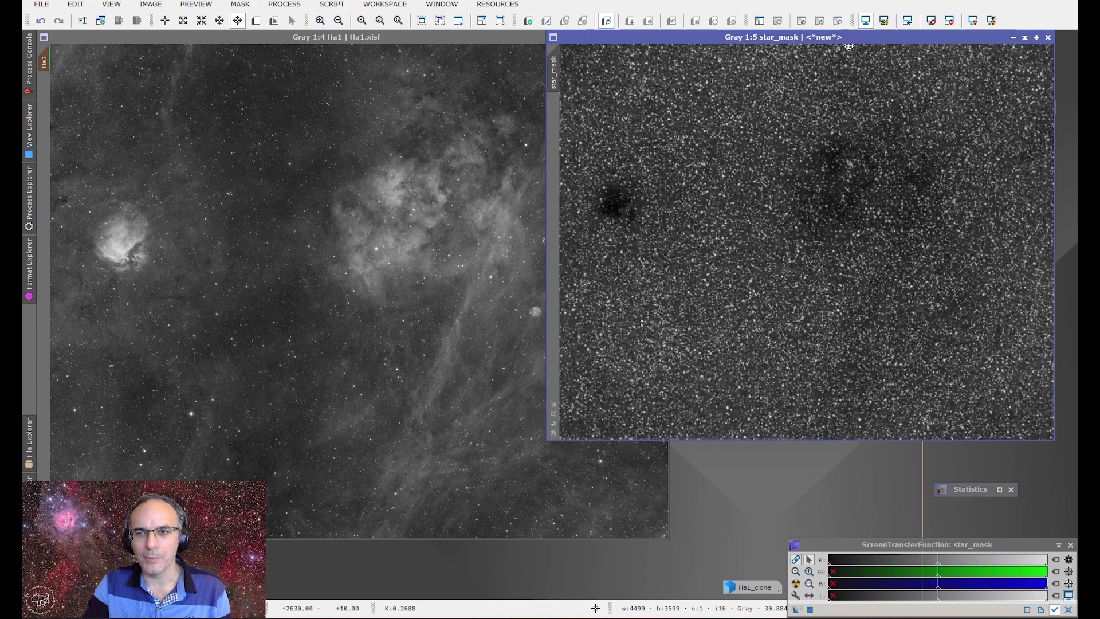
drag(825, 50, 621, 105)
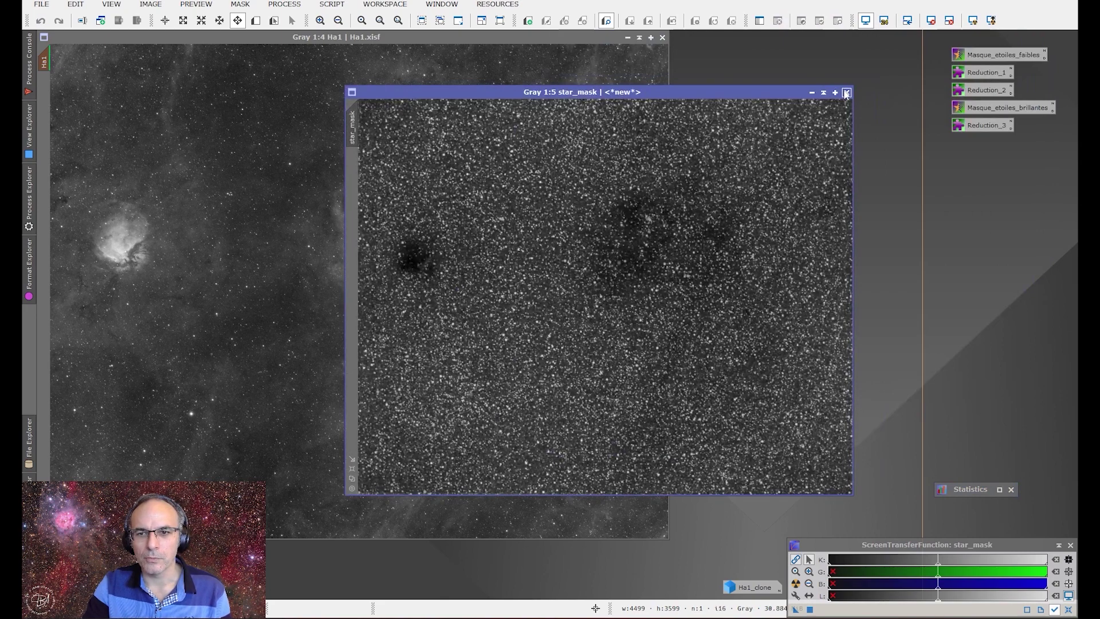
click(846, 92)
click(524, 334)
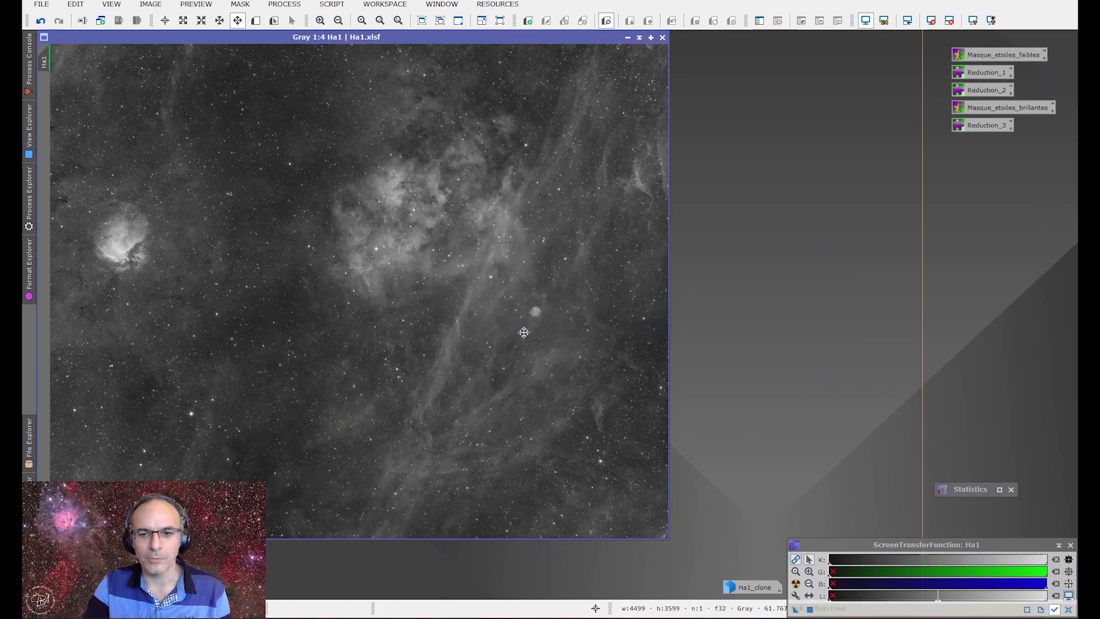
Show the Ha1 statistics and load the Masque_etoiles_brillantes StarMask settings, placing them beside the image.
double_click(956, 490)
double_click(976, 108)
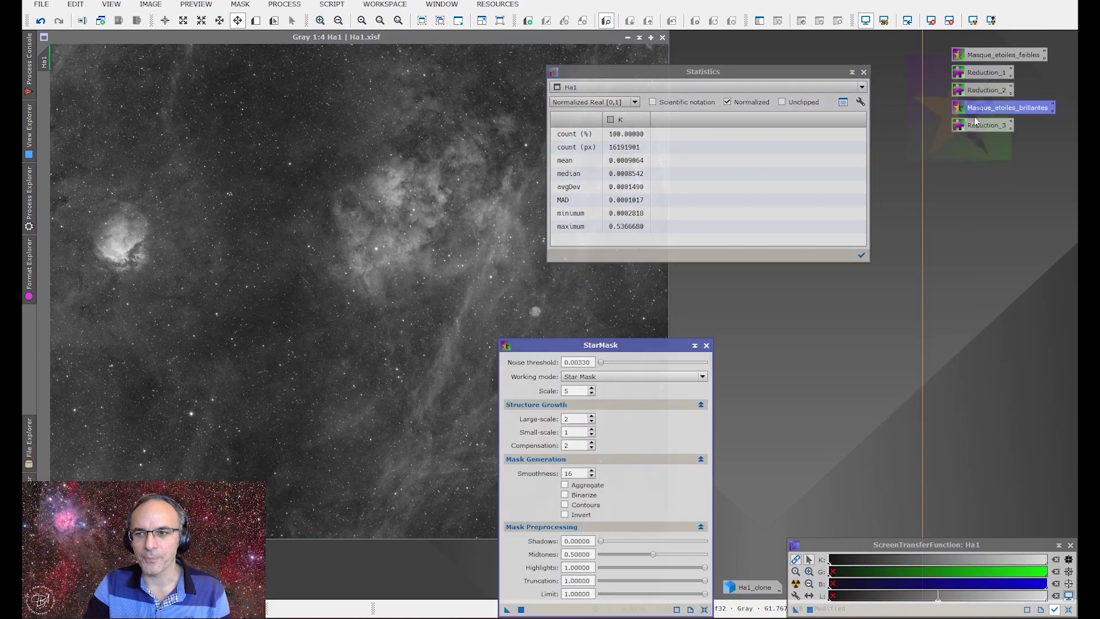
drag(617, 348, 968, 189)
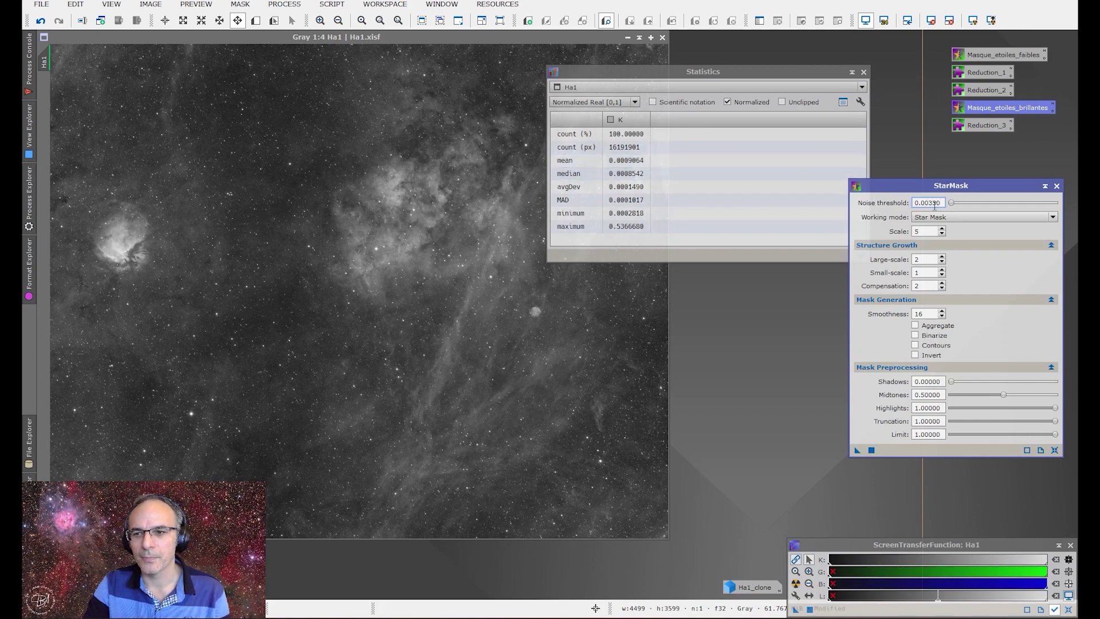
Set the StarMask noise threshold to 0.001, generate the bright-star mask from Ha1, and collapse the statistics.
key(BackSpace)
key(BackSpace)
key(BackSpace)
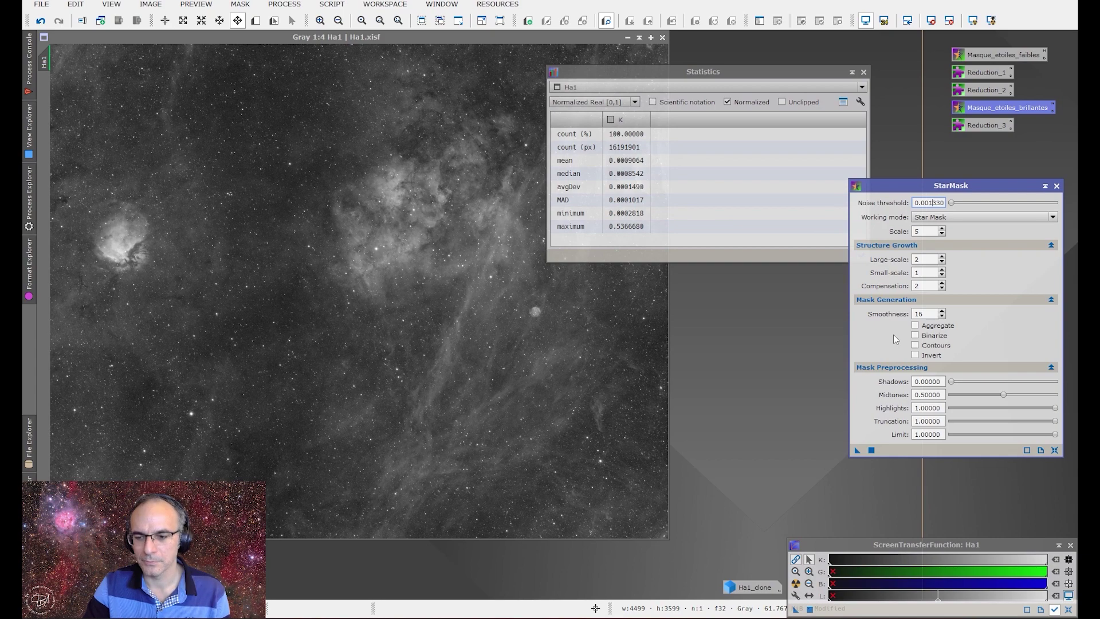
text(1)
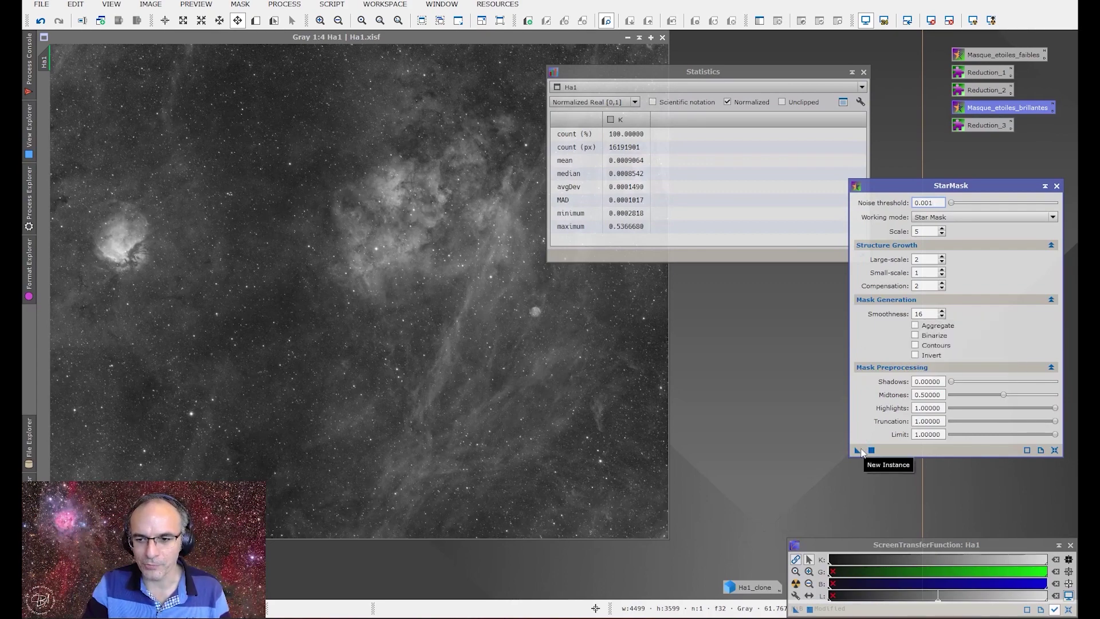
drag(858, 451, 516, 370)
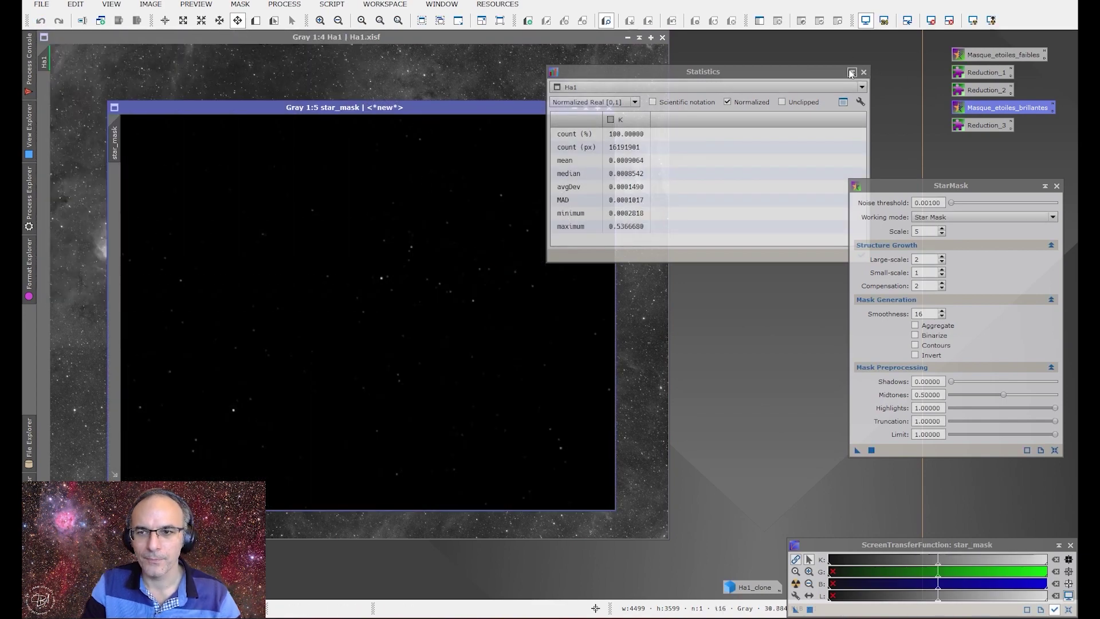
click(853, 71)
Compare the bright star in the Ha1 nebula with the same area of star_mask at a matching 3:1 view.
drag(360, 113, 666, 76)
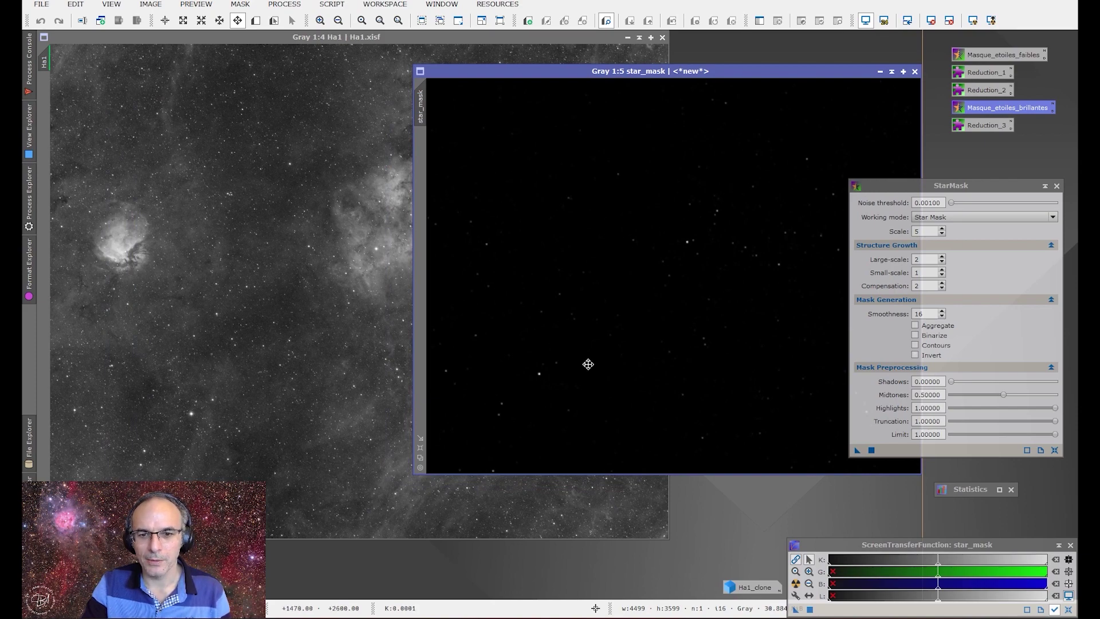
click(340, 270)
scroll(340, 269, up, 4)
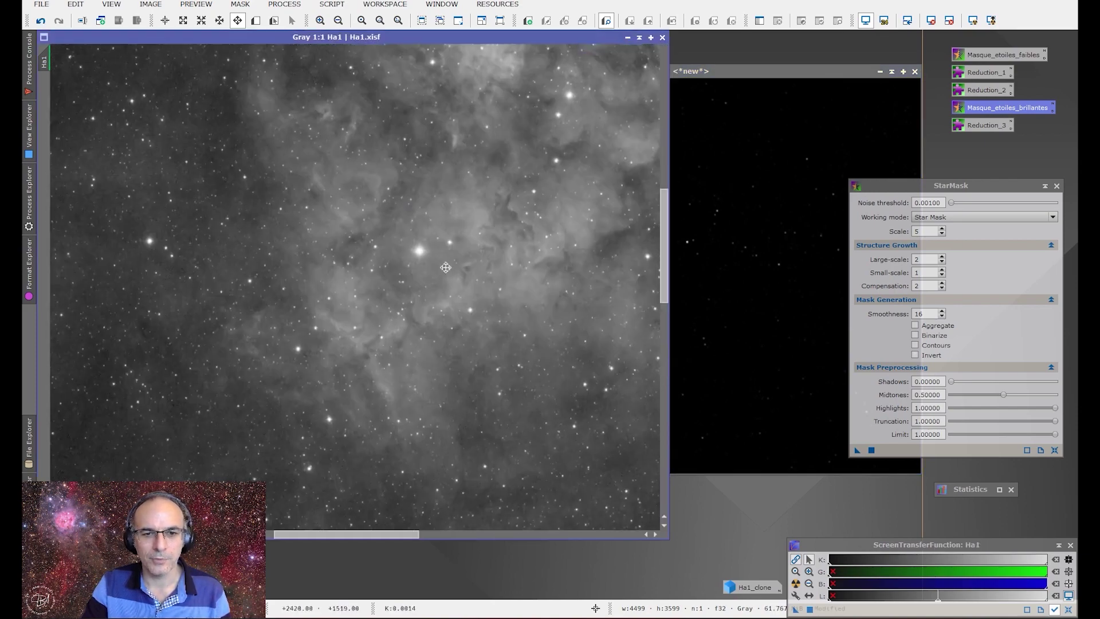
scroll(360, 281, up, 1)
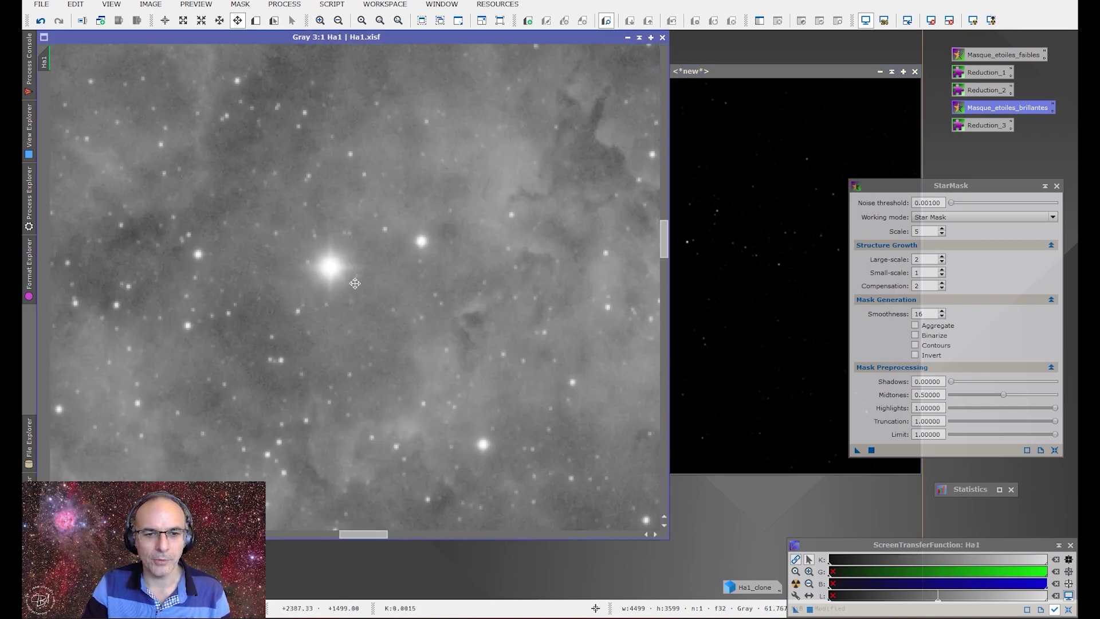
drag(714, 64, 960, 63)
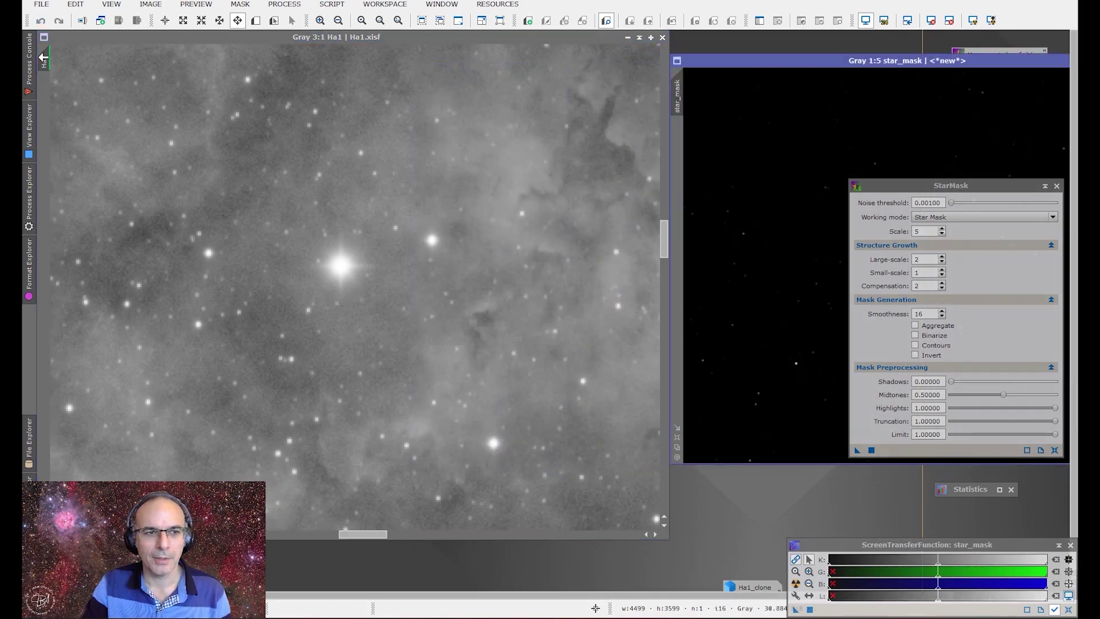
drag(651, 107, 678, 100)
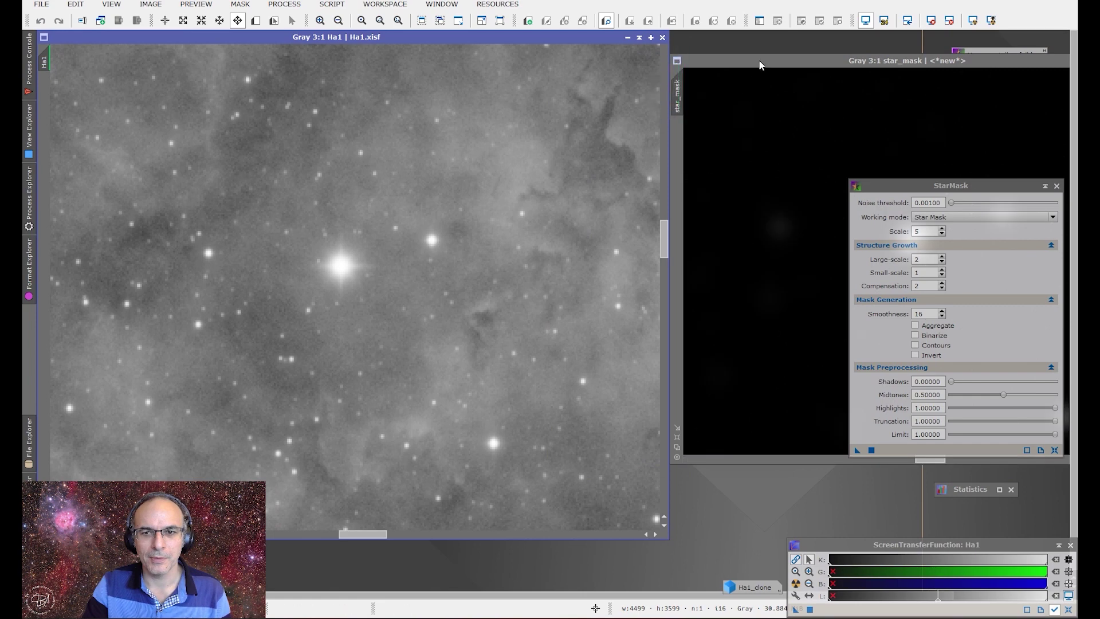
drag(761, 62, 495, 57)
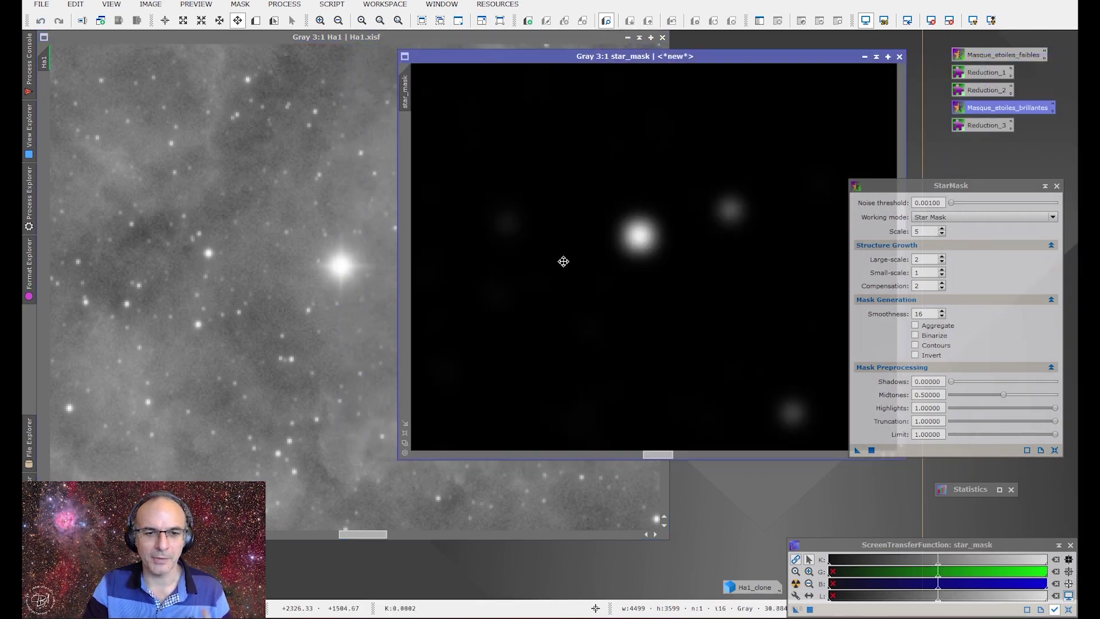
View the whole Ha1 image at 1:4 and examine the bright stars in star_mask at 1:2 and 3:1.
click(287, 286)
scroll(275, 282, down, 5)
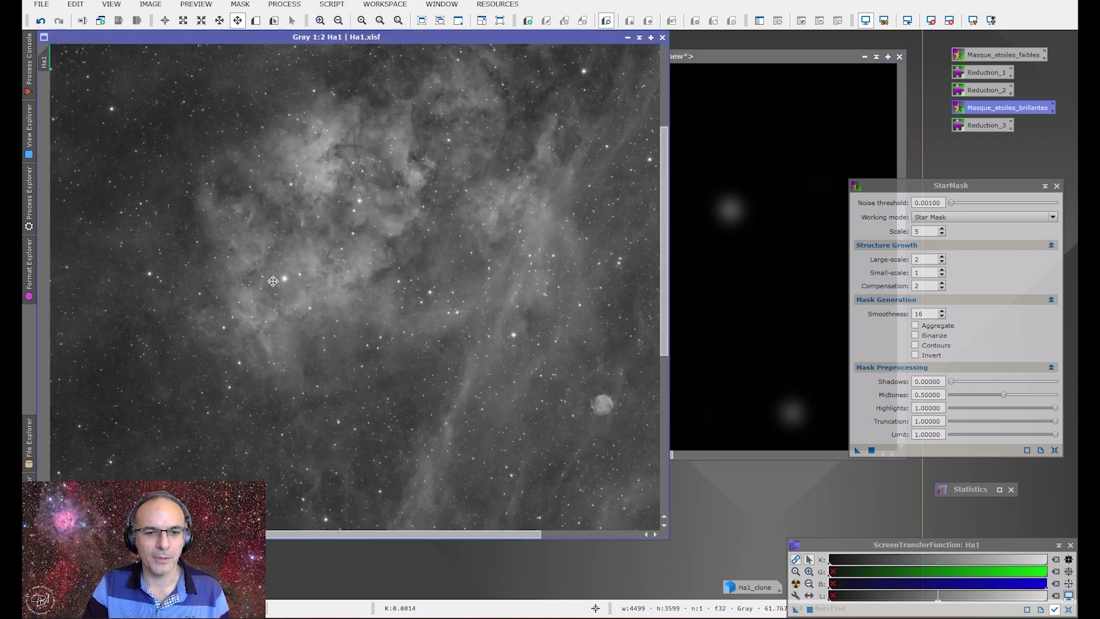
click(725, 297)
scroll(727, 297, down, 3)
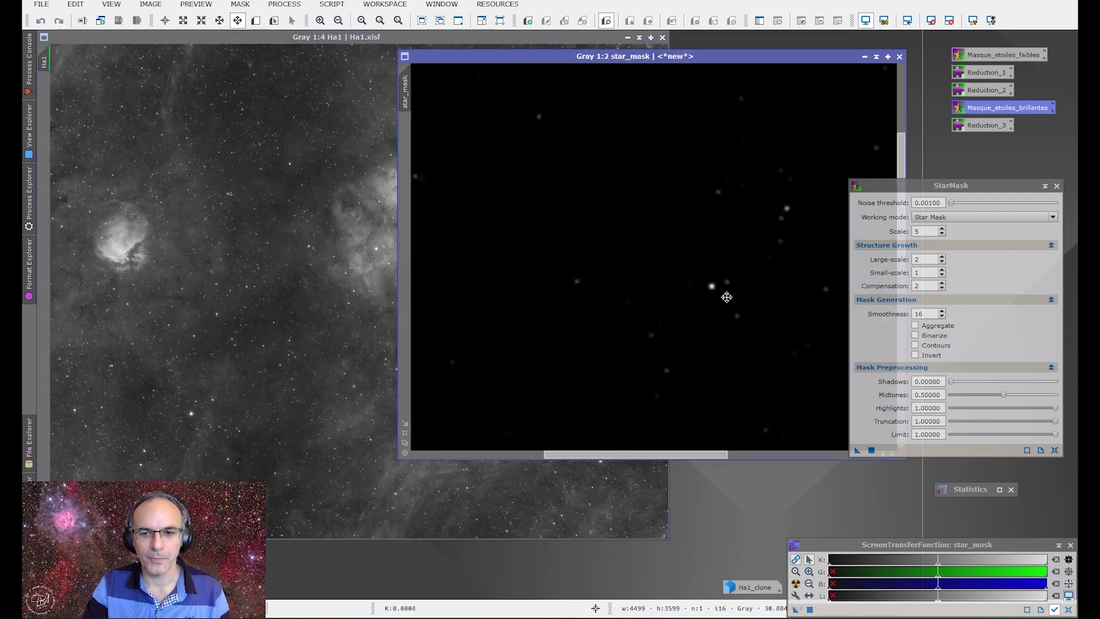
scroll(725, 297, up, 3)
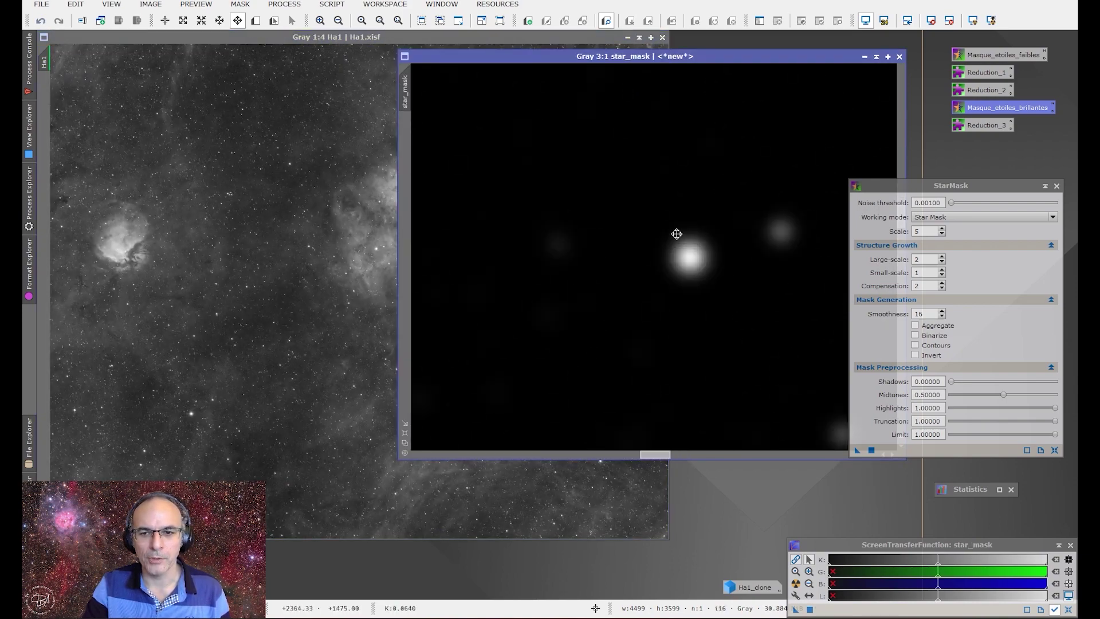
scroll(653, 291, down, 6)
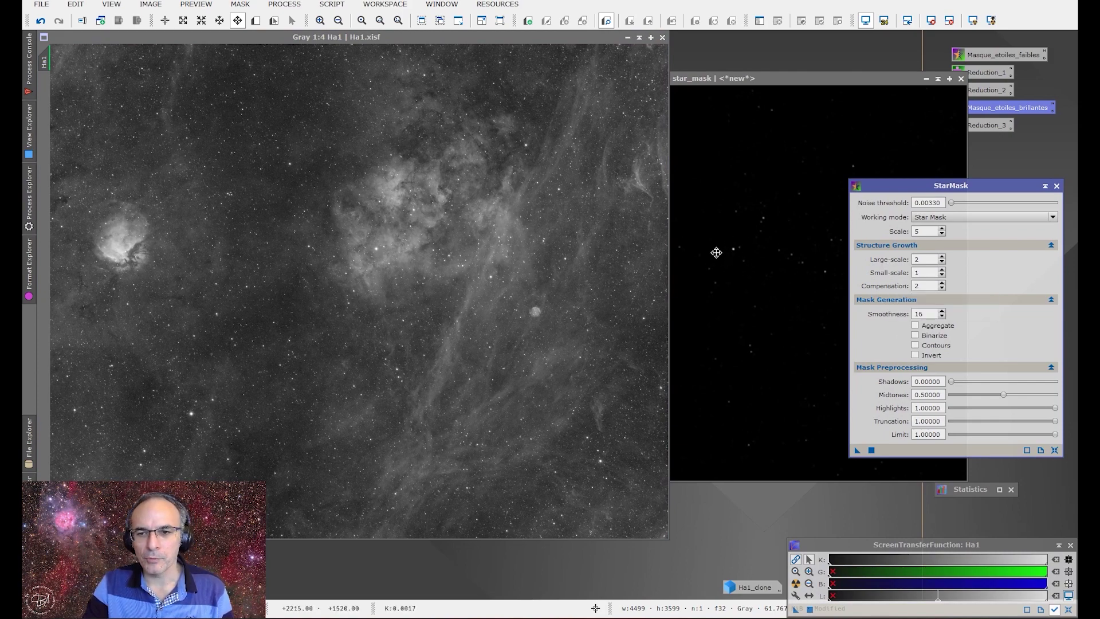
Set the StarMask scale to 6 and large-scale growth to 4, generate a second mask from Ha1, and close StarMask.
click(738, 322)
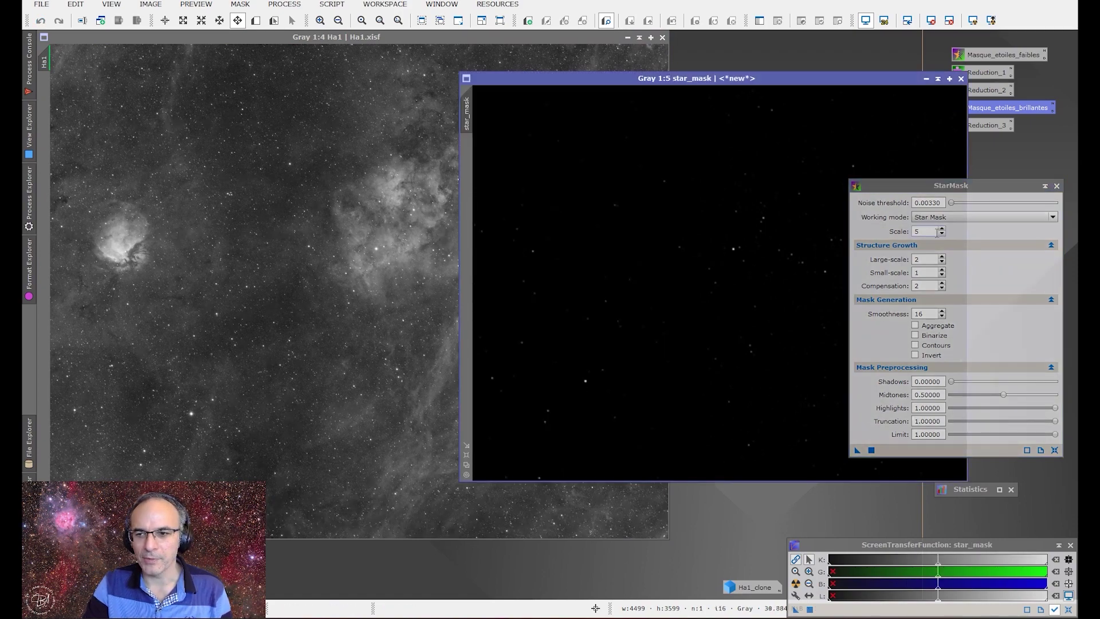
click(941, 229)
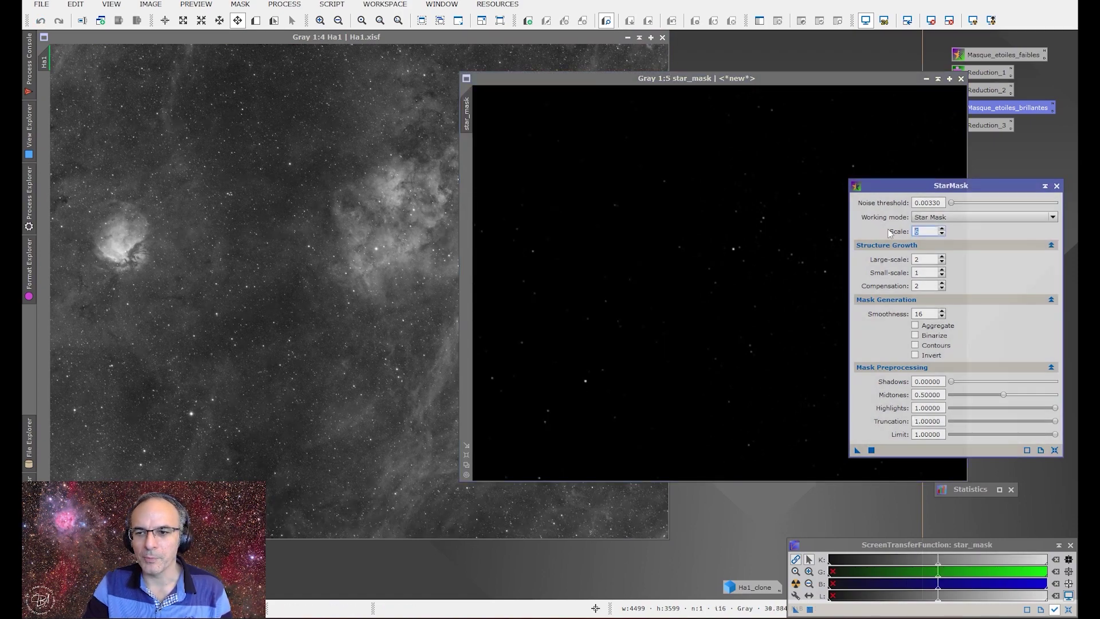
click(941, 258)
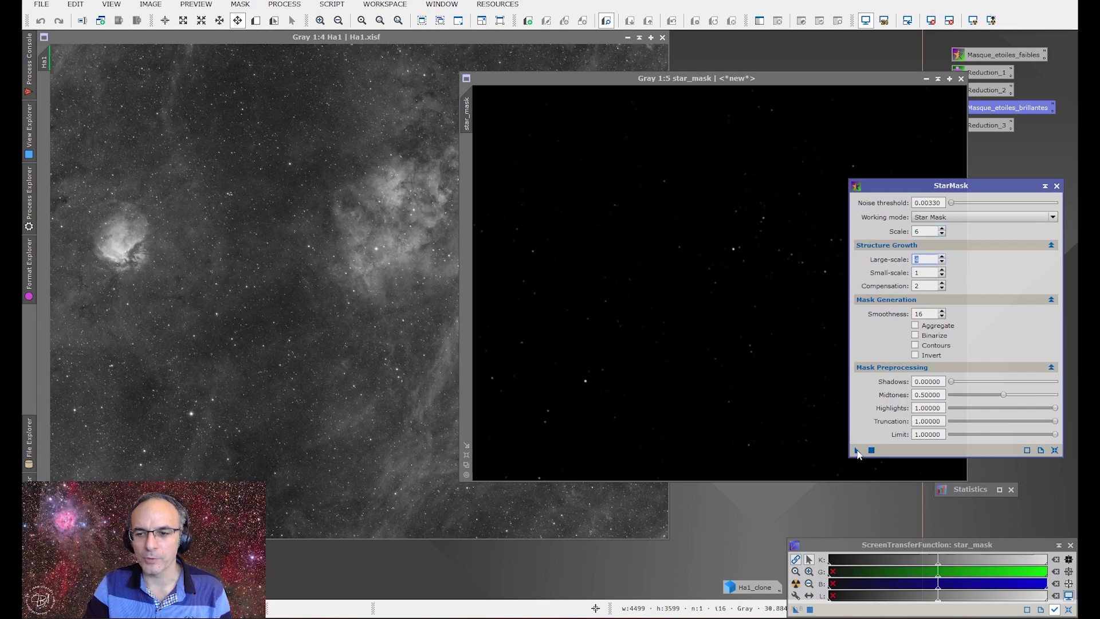
drag(857, 450, 333, 322)
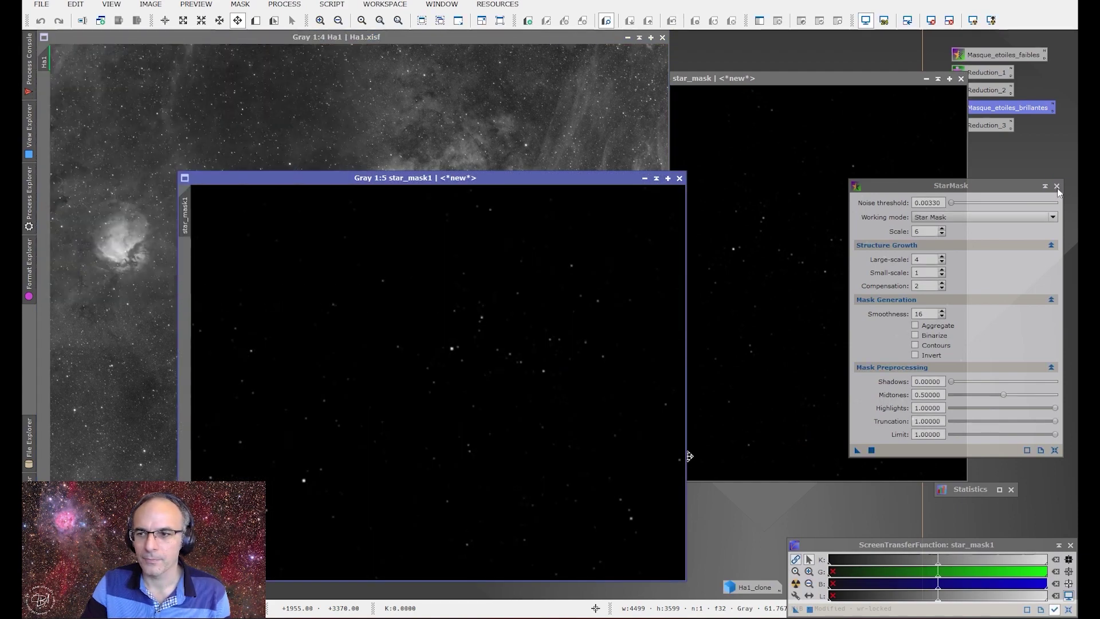
click(1058, 187)
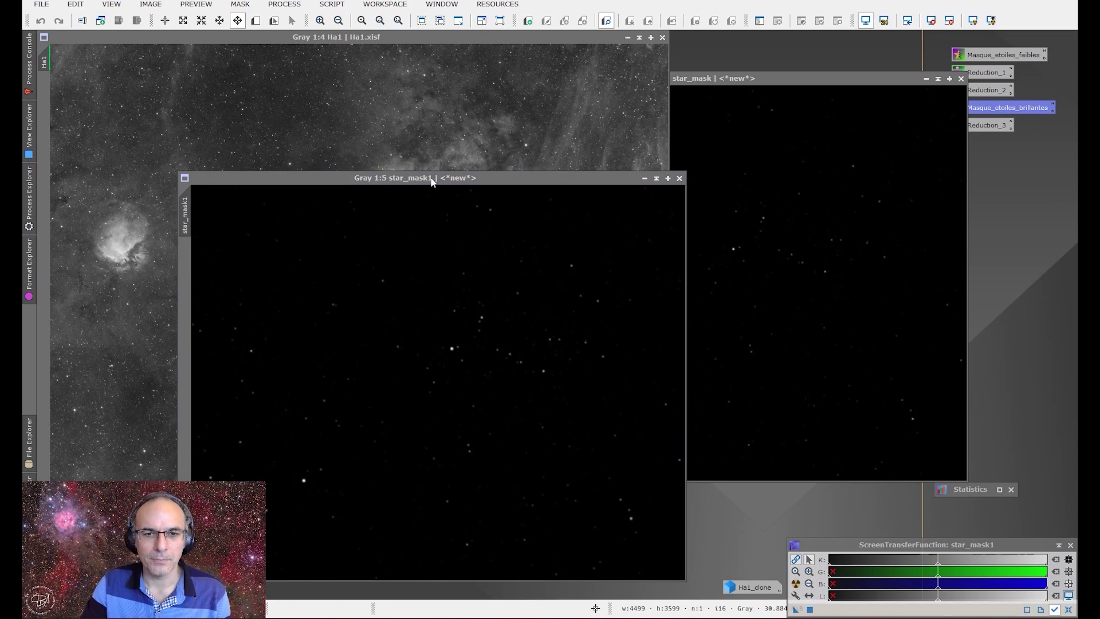
Arrange star_mask1 and star_mask side by side at 1:5 to compare the two bright-star masks.
drag(431, 181, 327, 81)
drag(706, 83, 813, 85)
drag(500, 78, 493, 81)
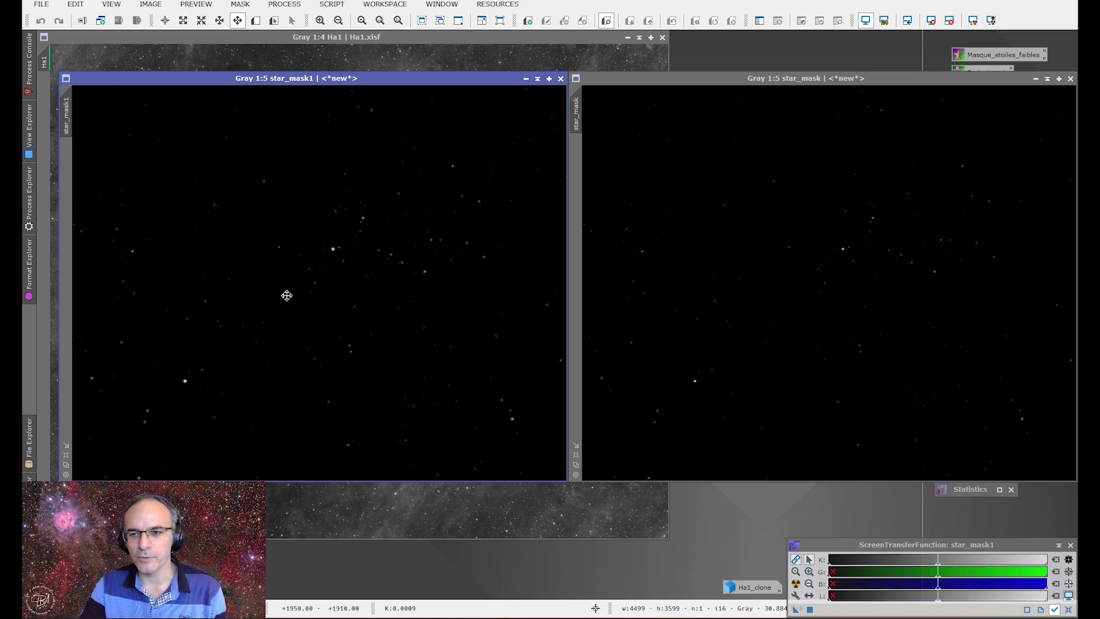
Compare the same bright star in star_mask1 and star_mask at a matching 2:1 view, and return both masks to 1:5.
scroll(342, 233, up, 5)
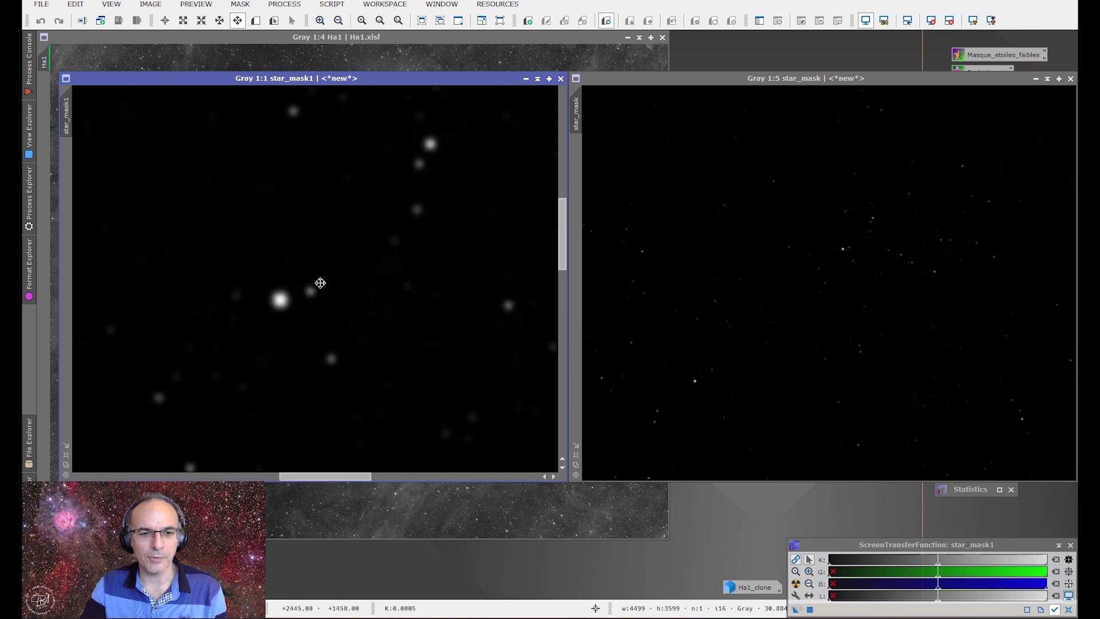
drag(67, 121, 576, 118)
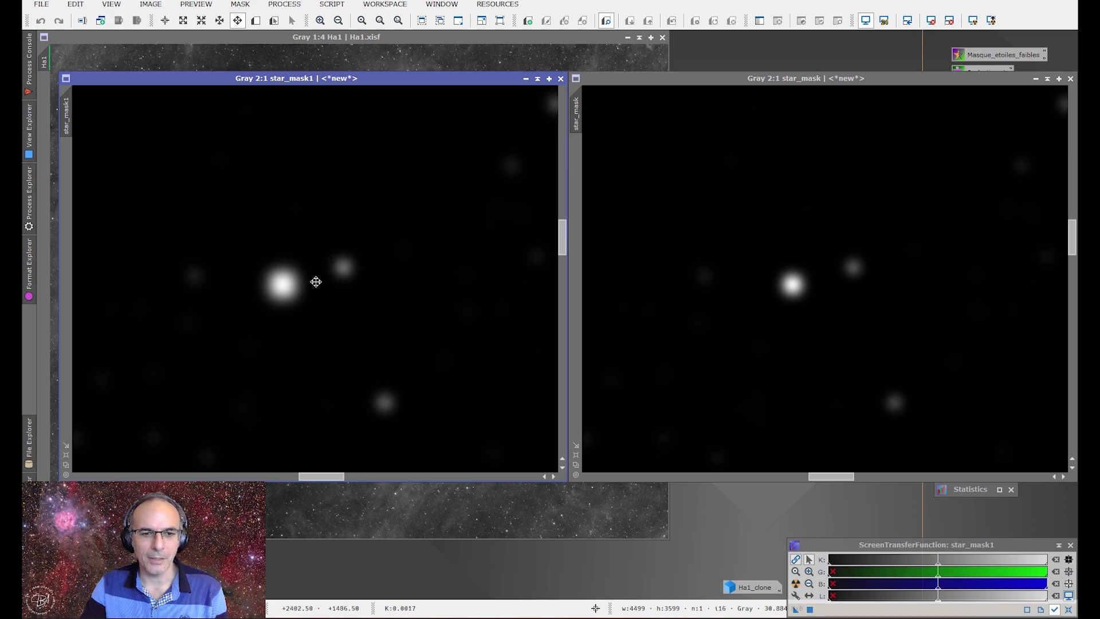
scroll(358, 300, down, 5)
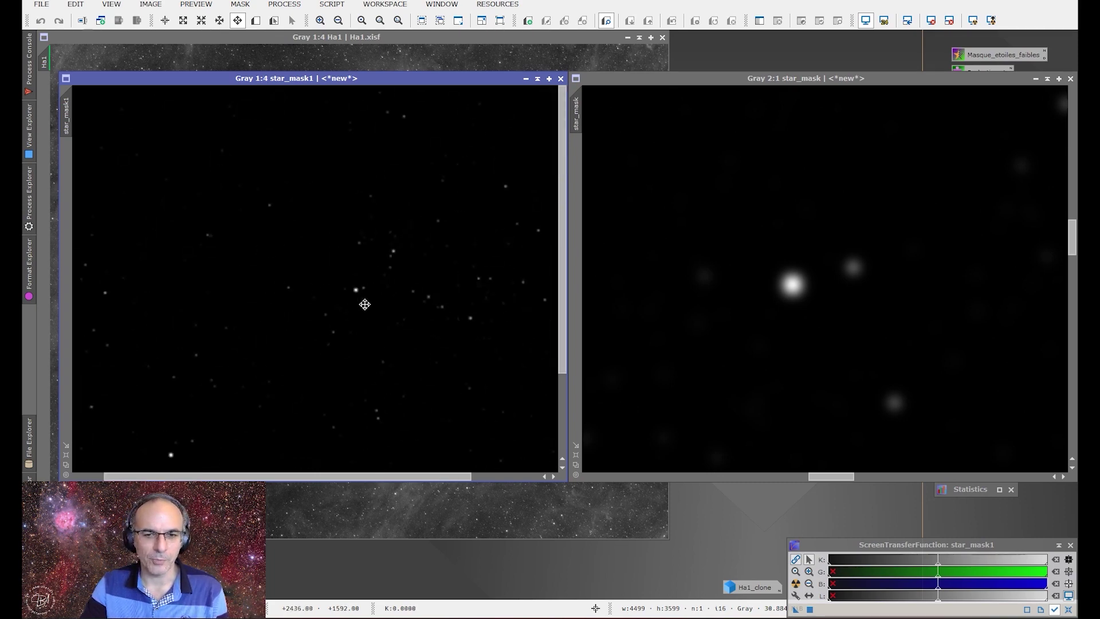
scroll(611, 310, down, 5)
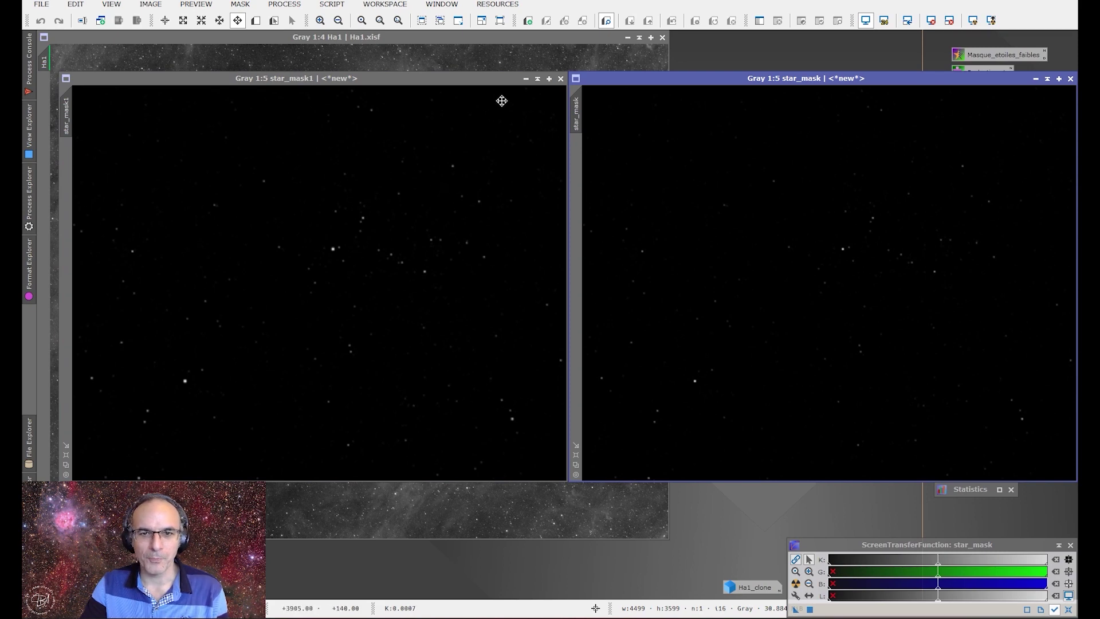
Set star_mask1 aside as an icon, apply star_mask as the mask of Ha1, and briefly show its overlay.
click(526, 80)
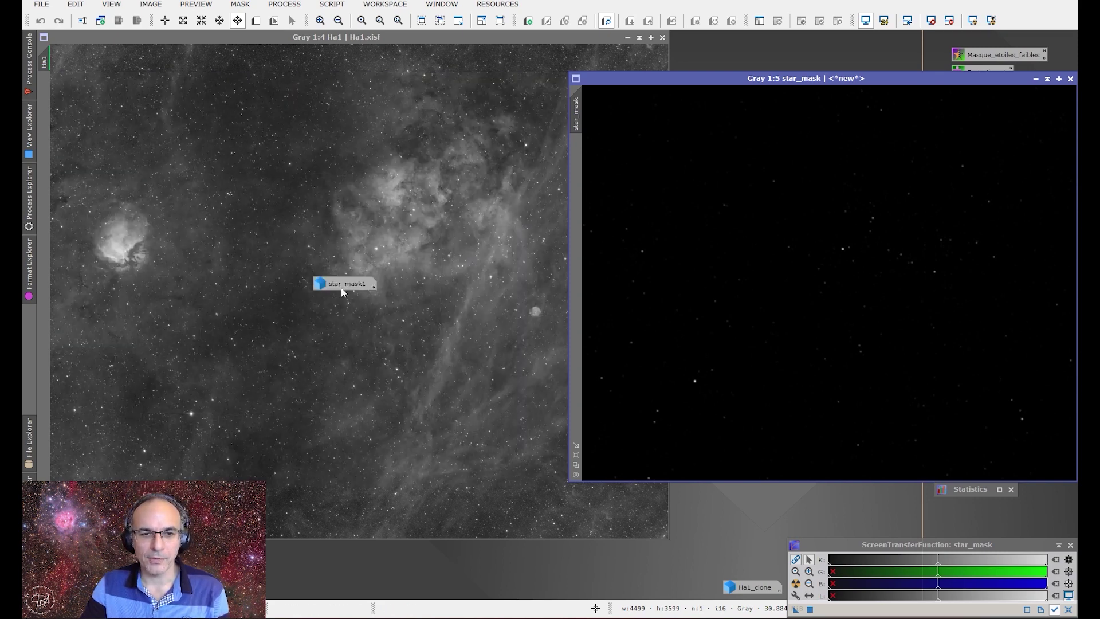
drag(338, 290, 746, 107)
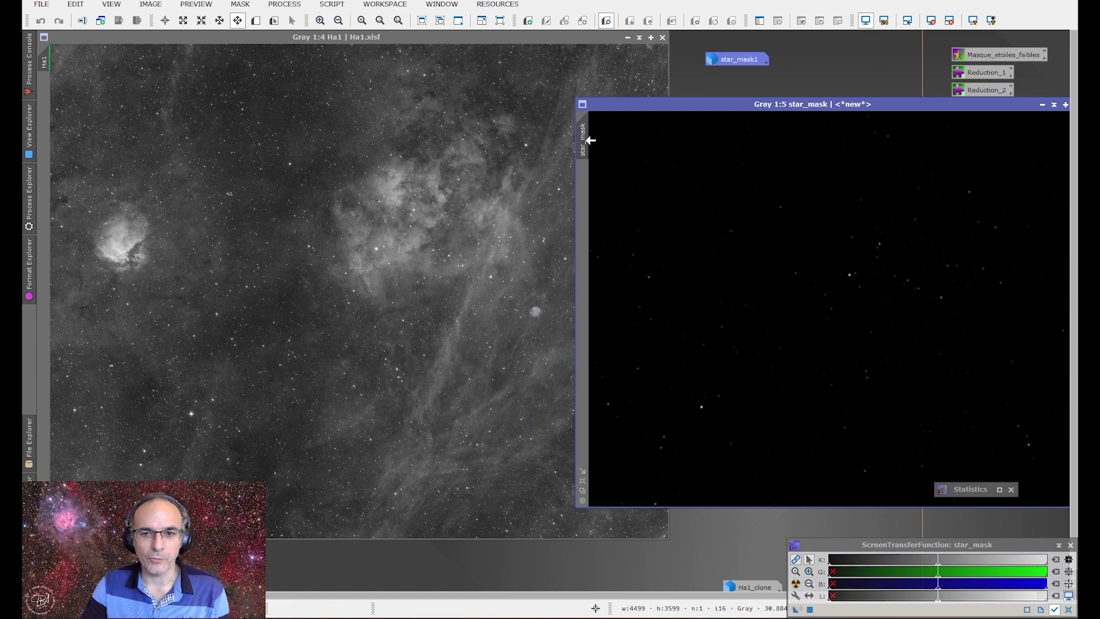
mouse_move(588, 140)
drag(47, 108, 44, 106)
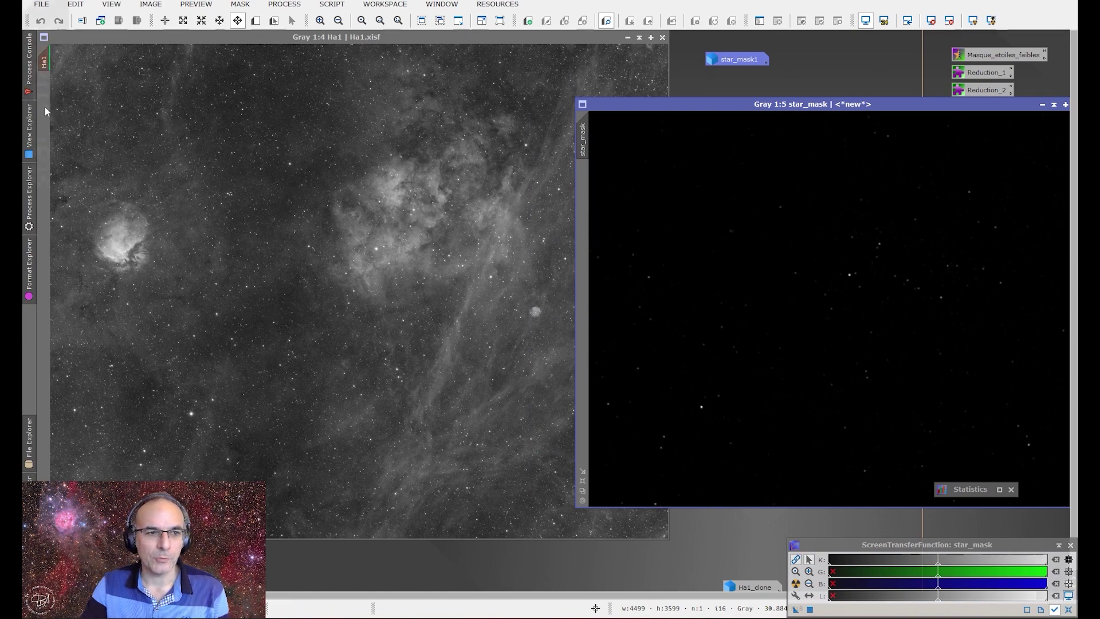
click(372, 239)
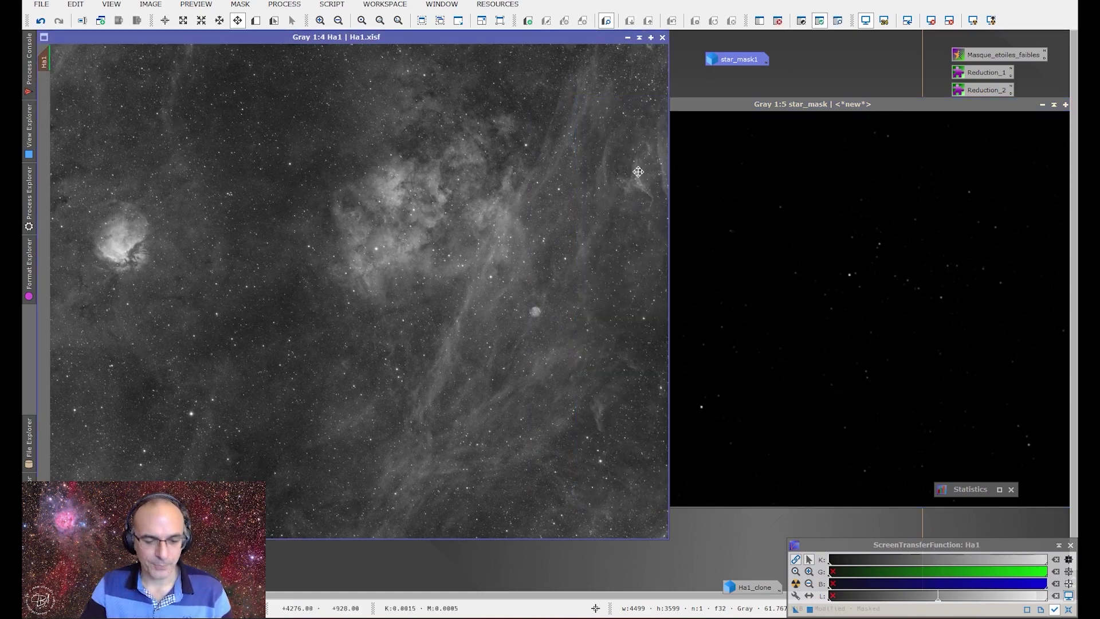
key(ctrl+k)
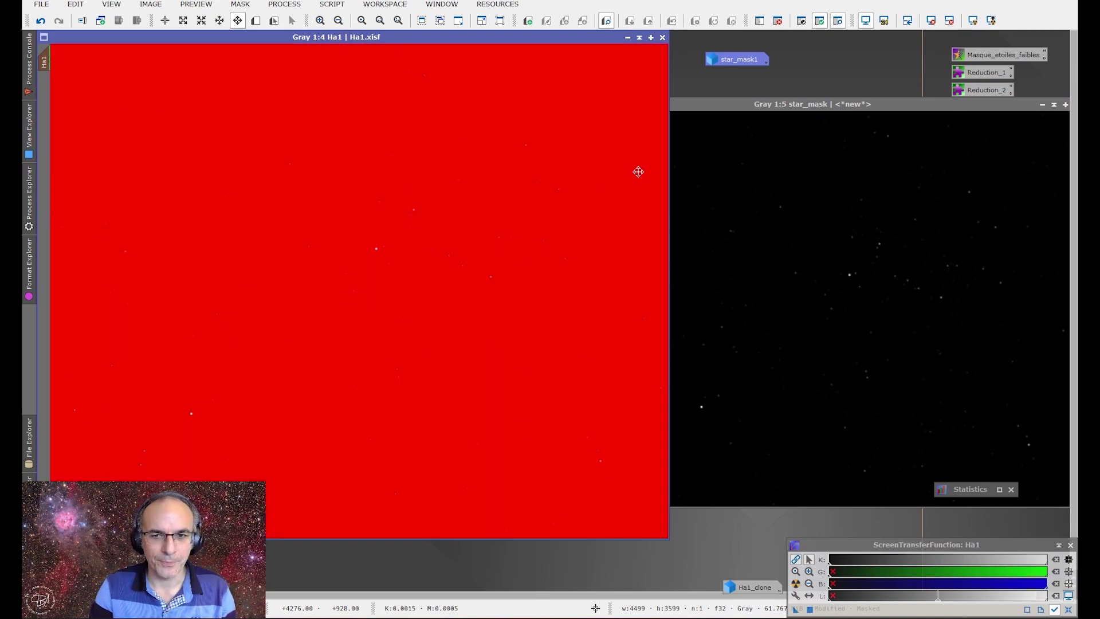
key(ctrl+k)
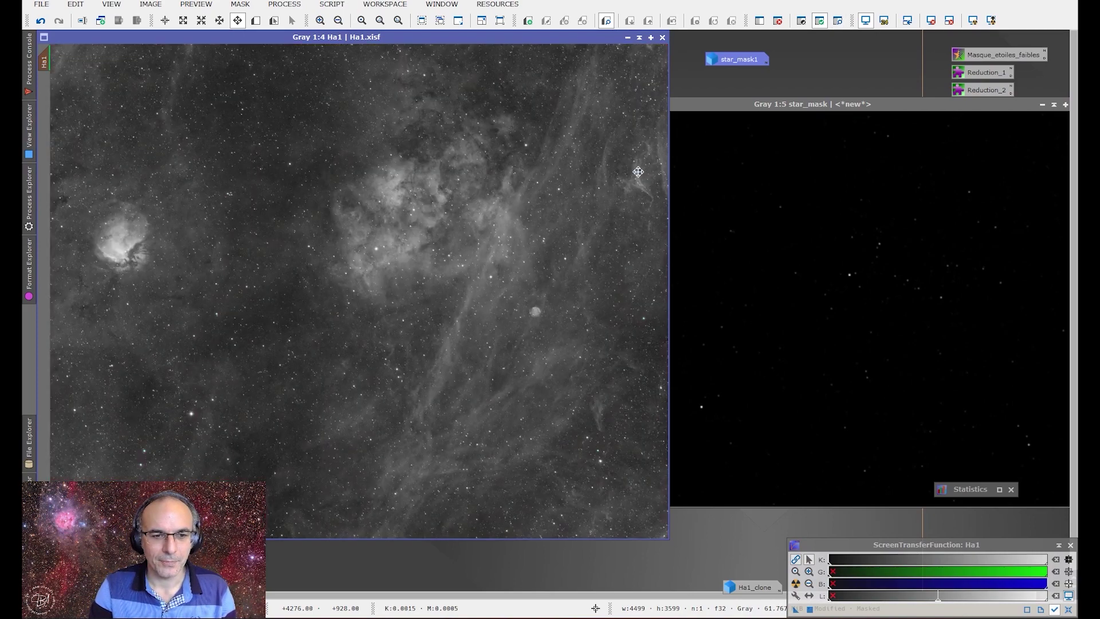
Minimize star_mask and apply the saved Reduction_3 morphological transformation to the masked Ha1 image.
click(848, 85)
click(1042, 104)
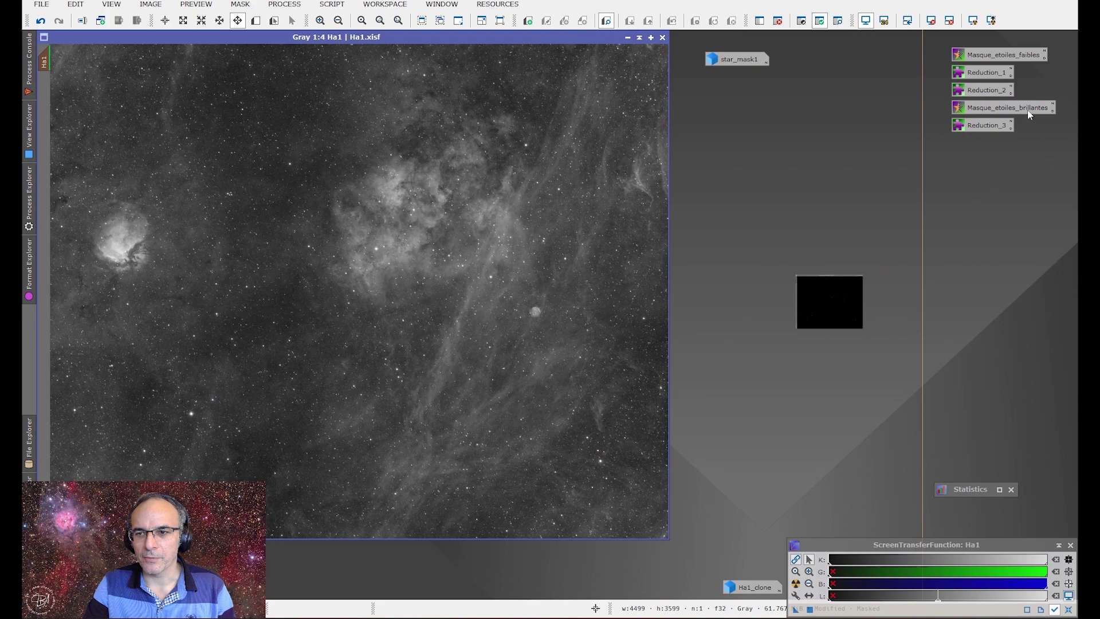
double_click(973, 126)
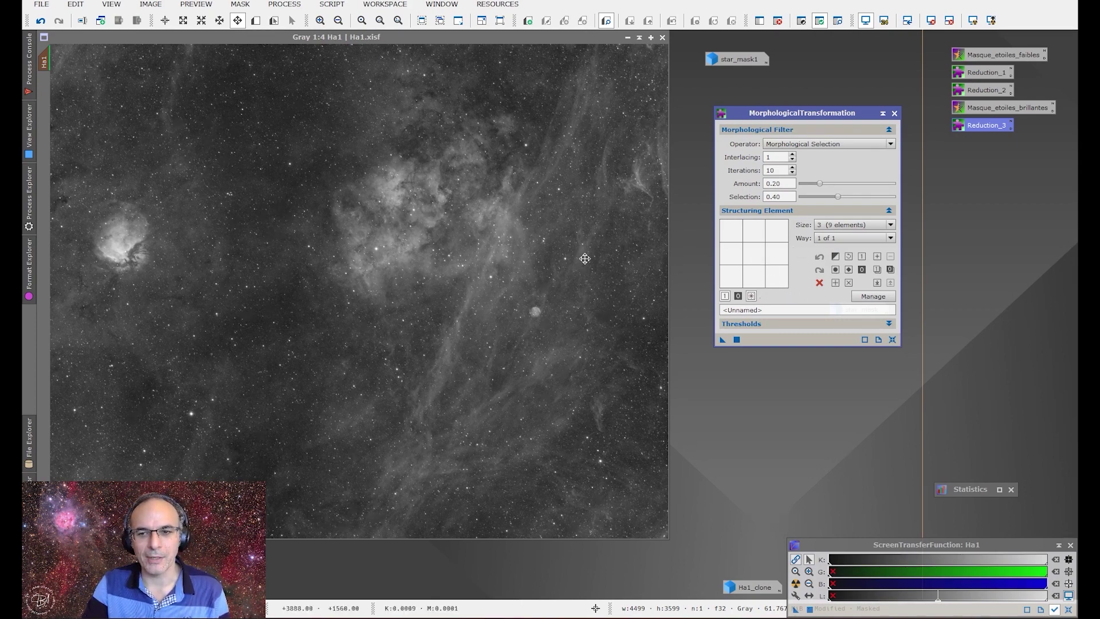
scroll(366, 256, up, 4)
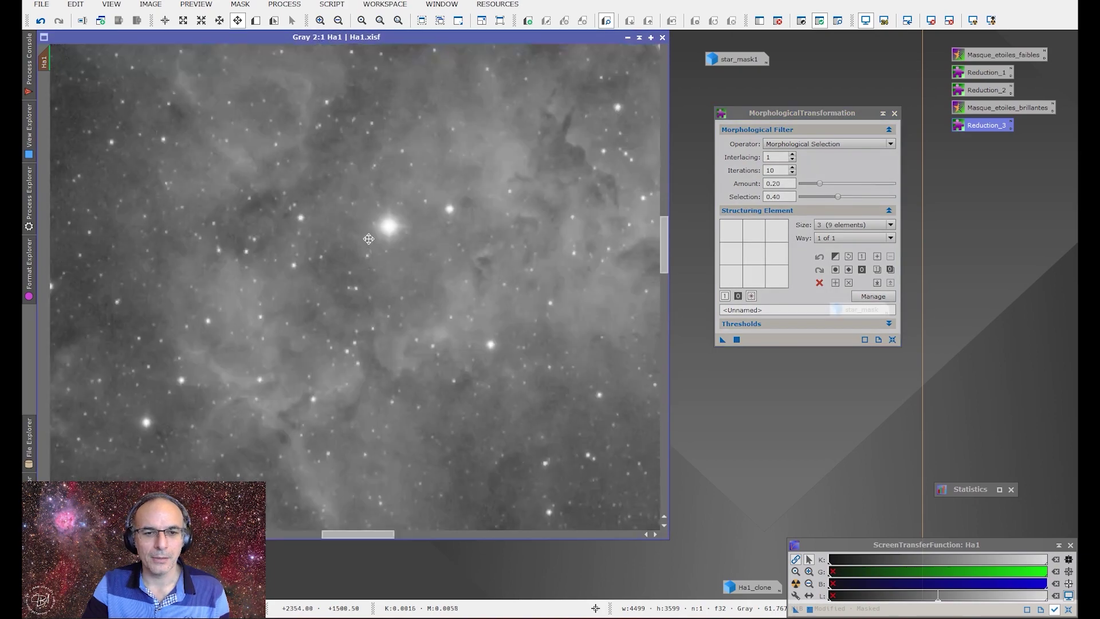
scroll(381, 228, up, 1)
scroll(380, 259, up, 1)
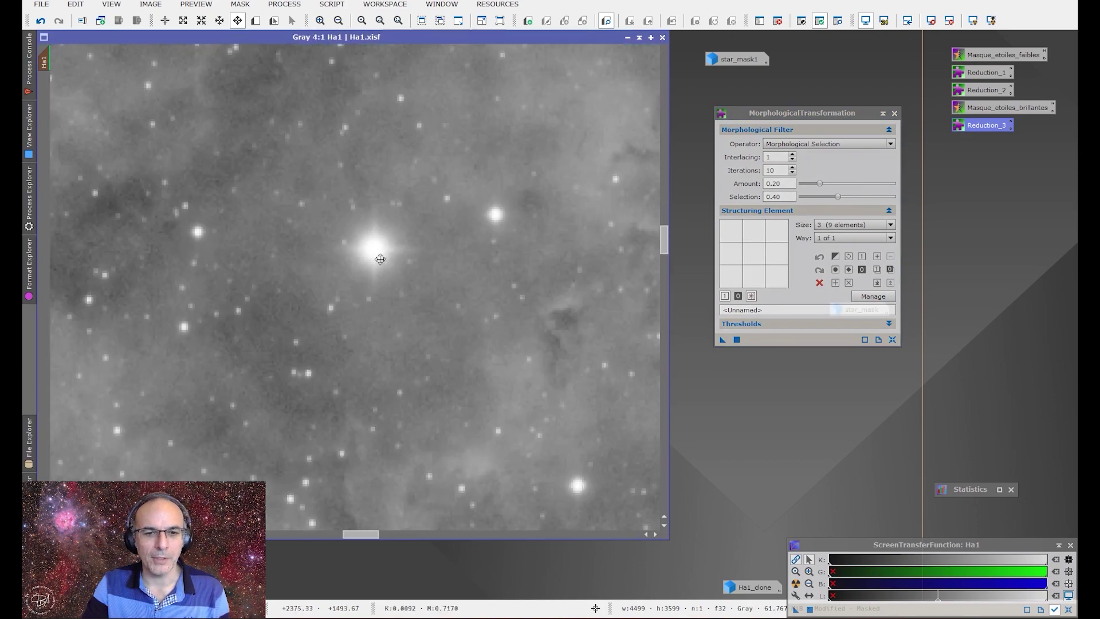
drag(722, 340, 432, 278)
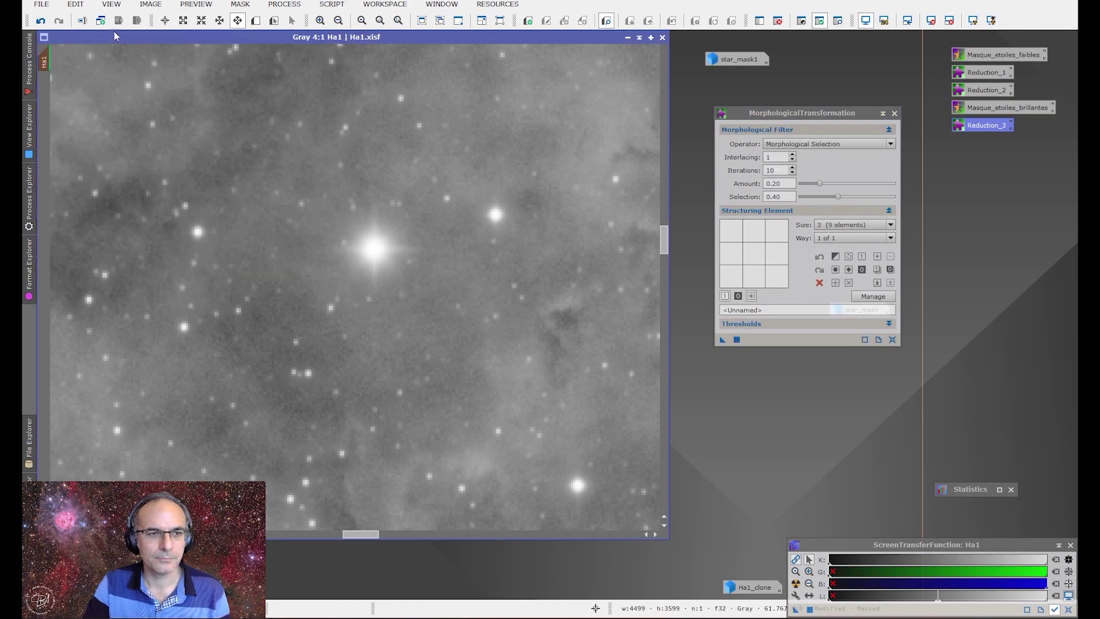
Compare the bright nebula star in Ha1 before and after the reduction, and return to the 1:4 view.
click(43, 23)
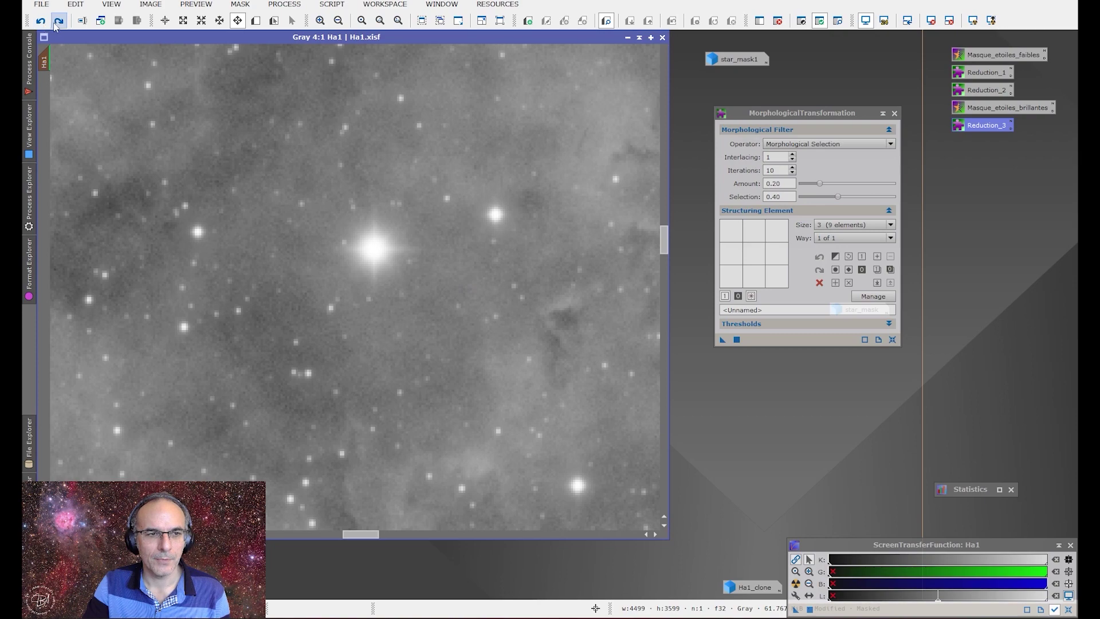
click(59, 22)
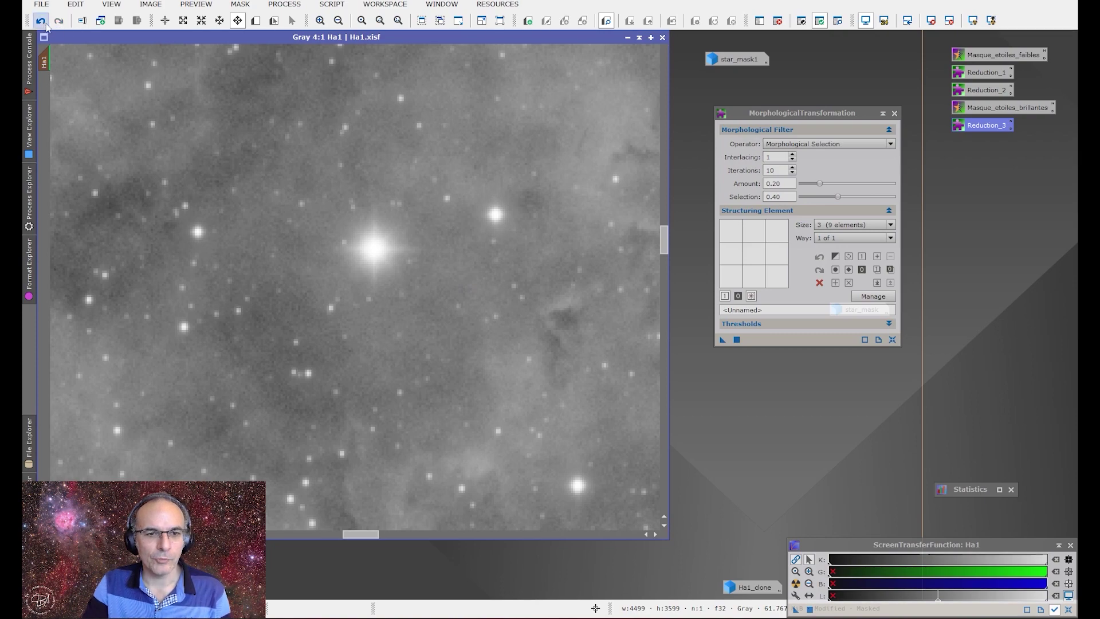
scroll(314, 343, down, 5)
scroll(314, 343, down, 1)
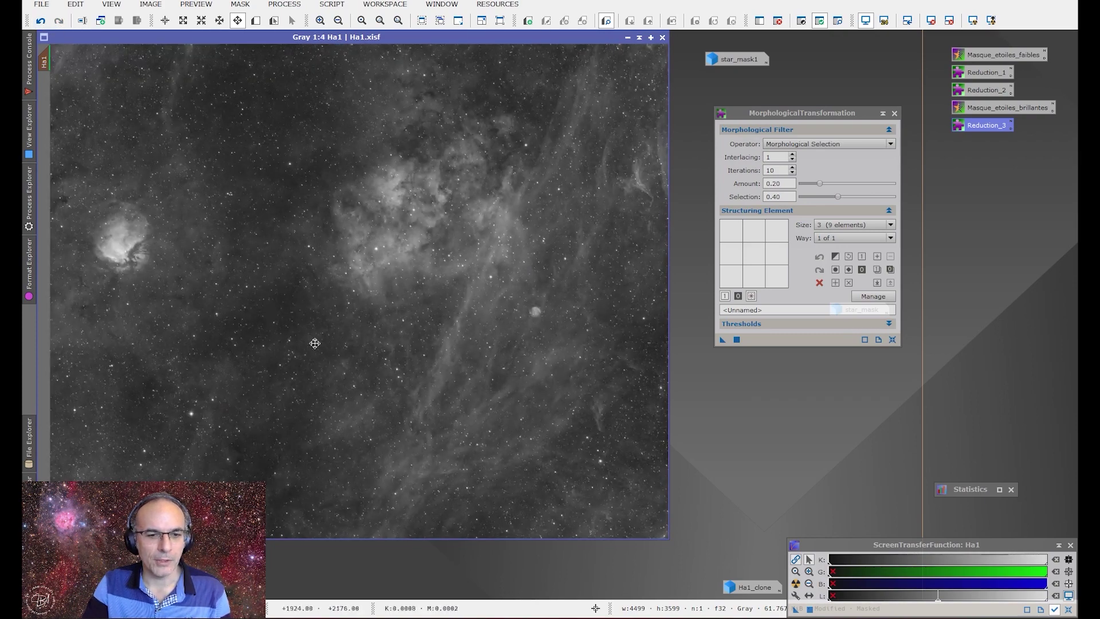
Compare the bright star in the lower-left area of Ha1 before and after the reduction at 4:1.
scroll(176, 422, up, 4)
drag(211, 390, 381, 323)
scroll(405, 307, up, 2)
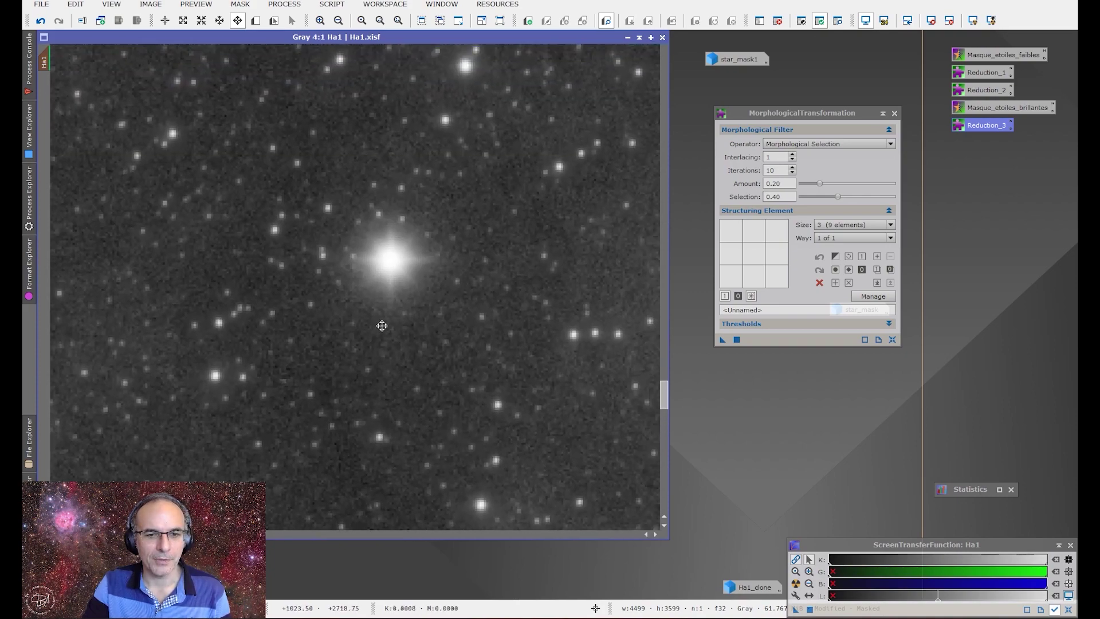
click(44, 25)
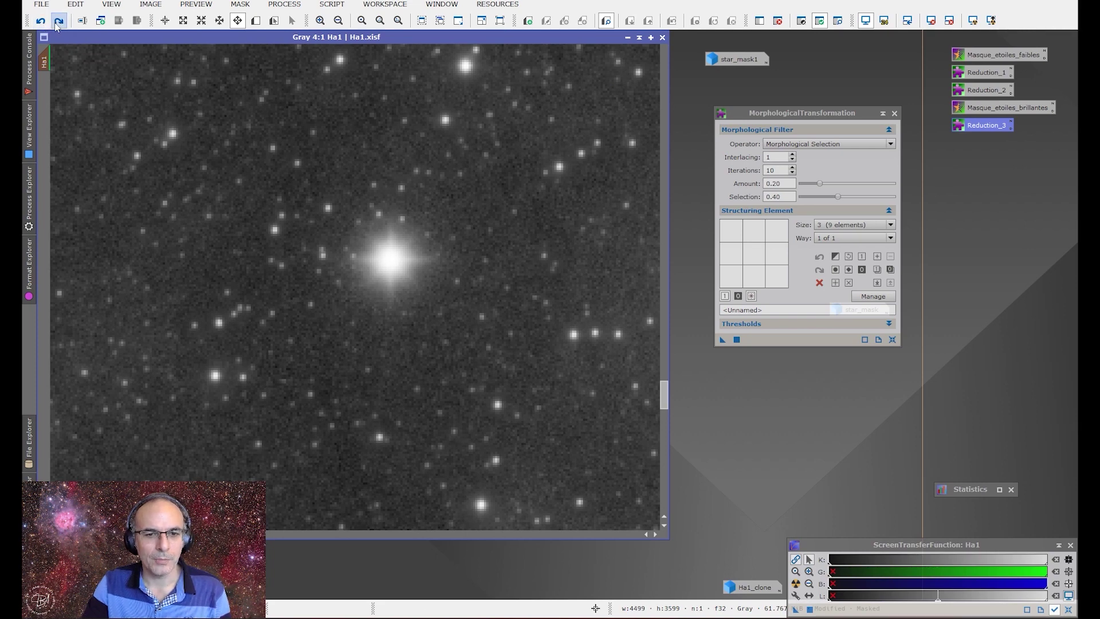
click(57, 24)
click(45, 25)
click(58, 24)
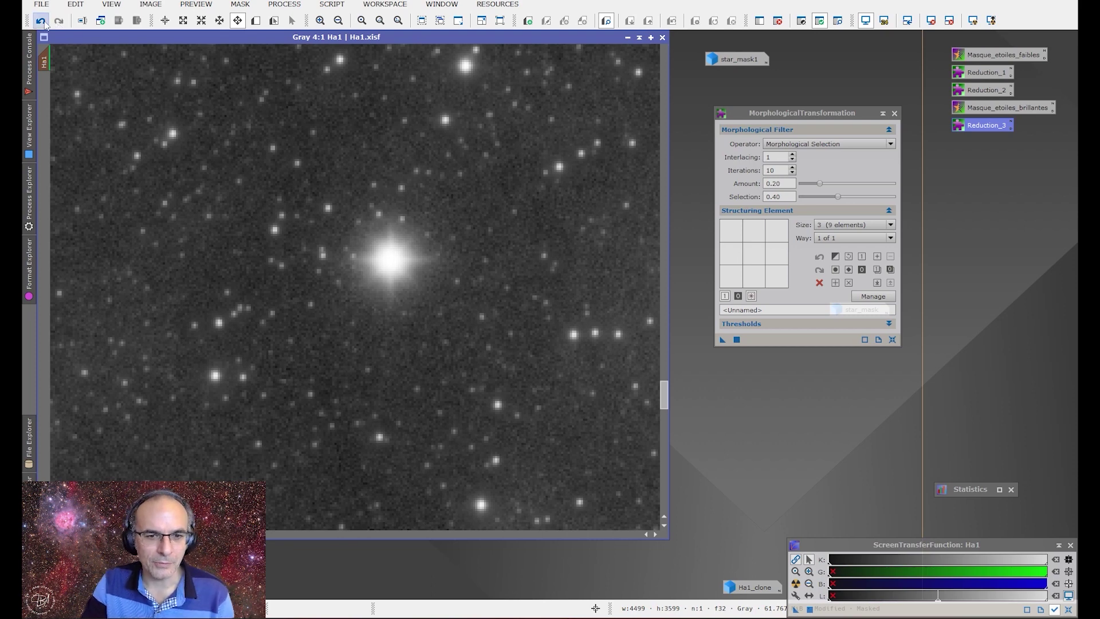
click(45, 24)
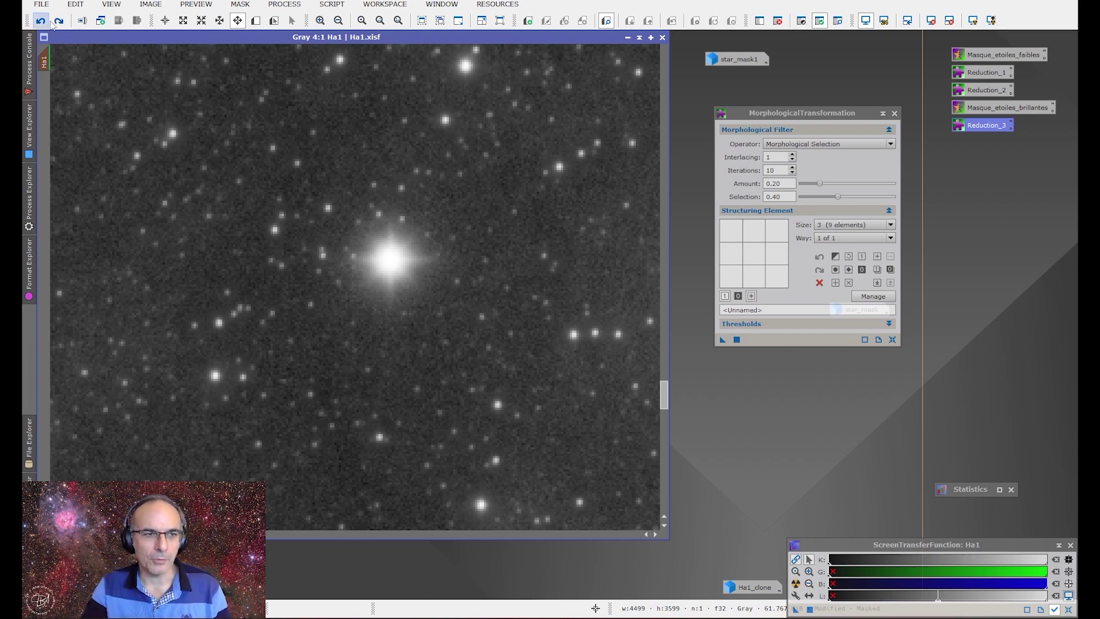
click(59, 21)
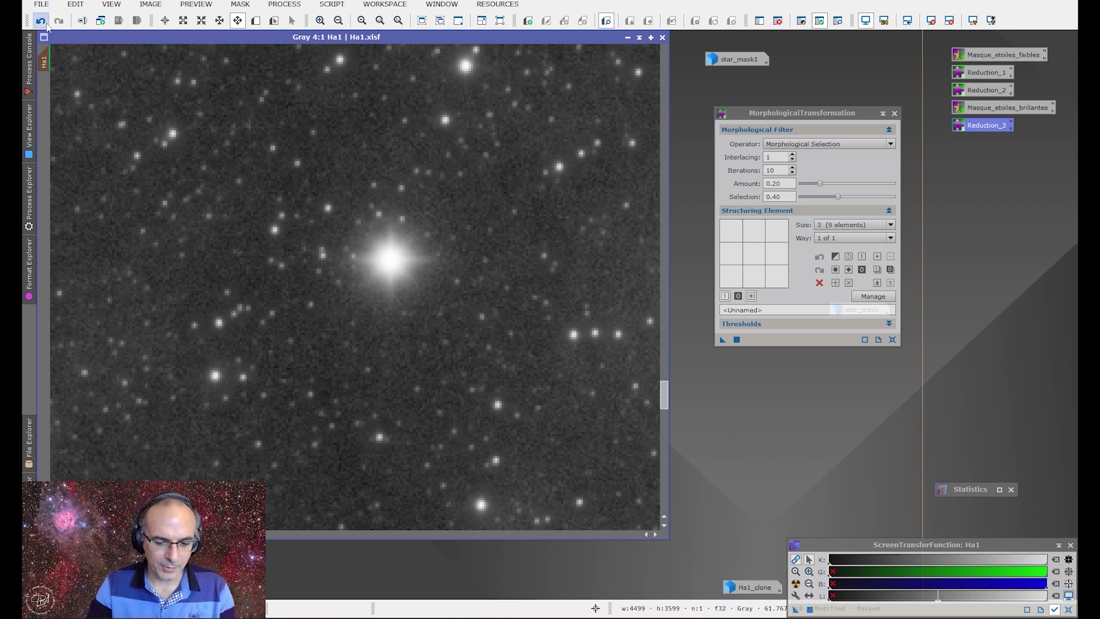
Check how far the mask covers the halo of the lower-left bright star in Ha1, and hide the mask overlay again.
key(ctrl+k)
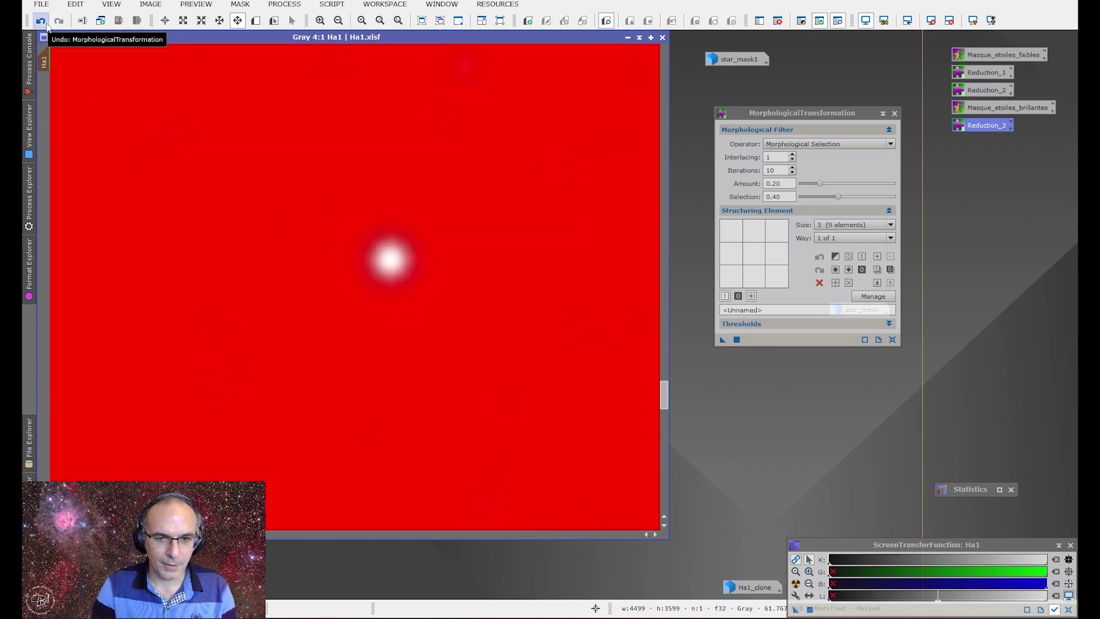
key(ctrl+k)
key(ctrl+k)
key(ctrl+k)
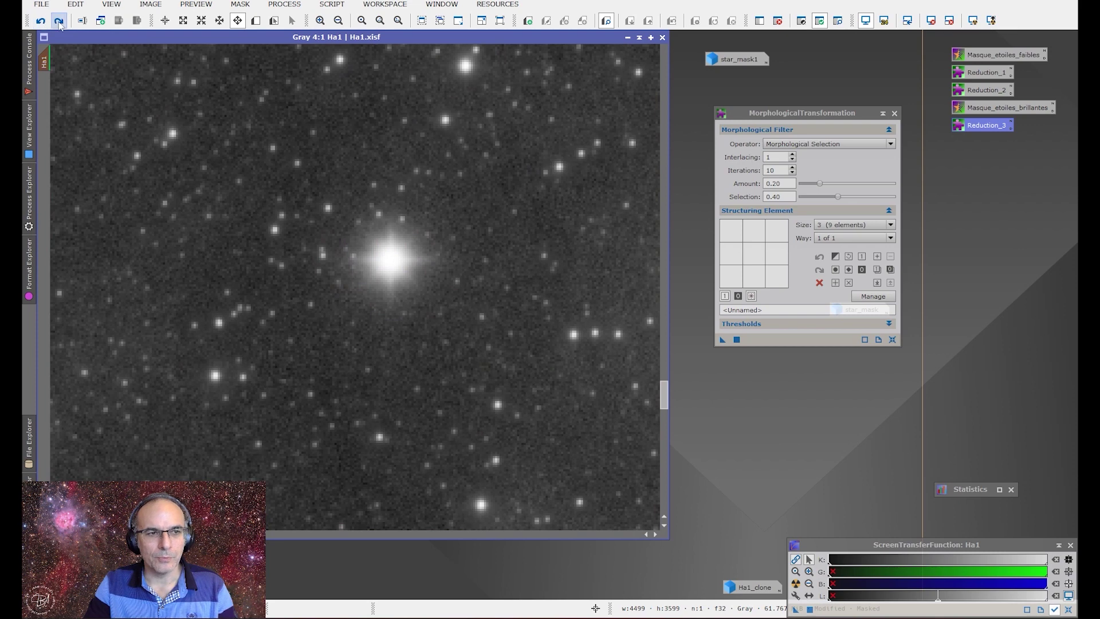
click(59, 23)
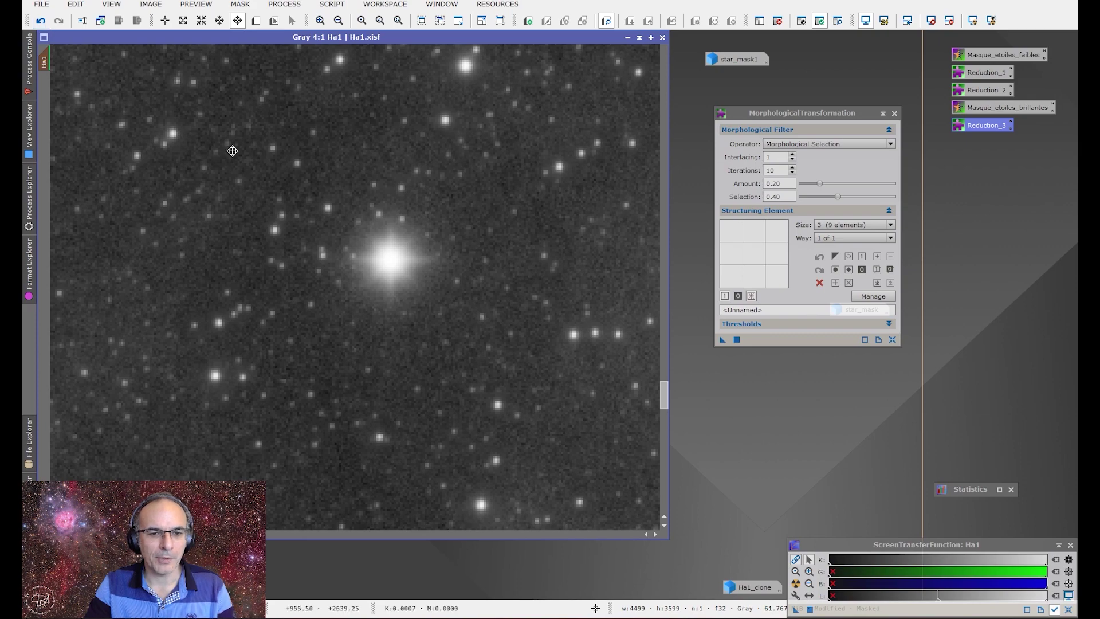
Examine the bright star in the upper-right area of Ha1 at 4:1, and return to the whole image at 1:4.
scroll(355, 237, down, 6)
scroll(453, 262, up, 4)
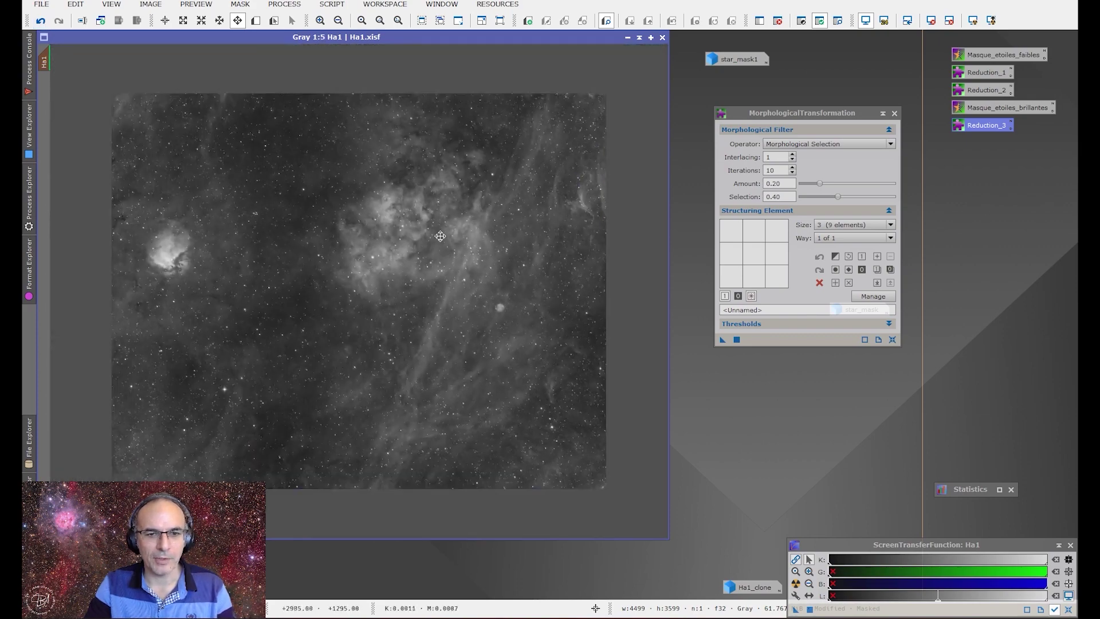
scroll(478, 157, up, 1)
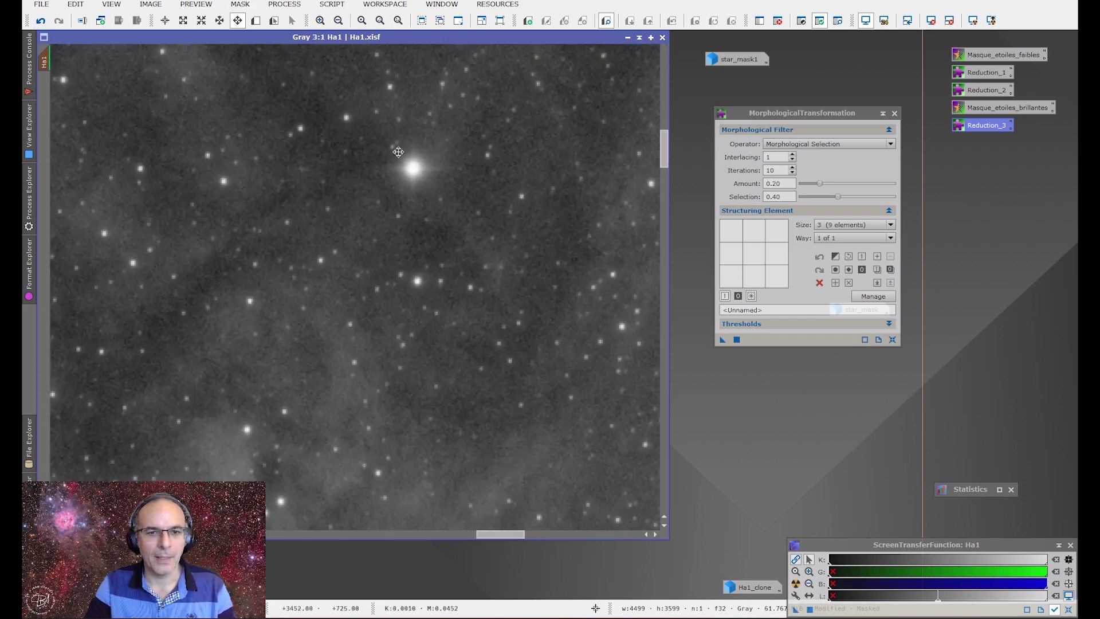
drag(404, 191, 341, 286)
scroll(348, 264, up, 1)
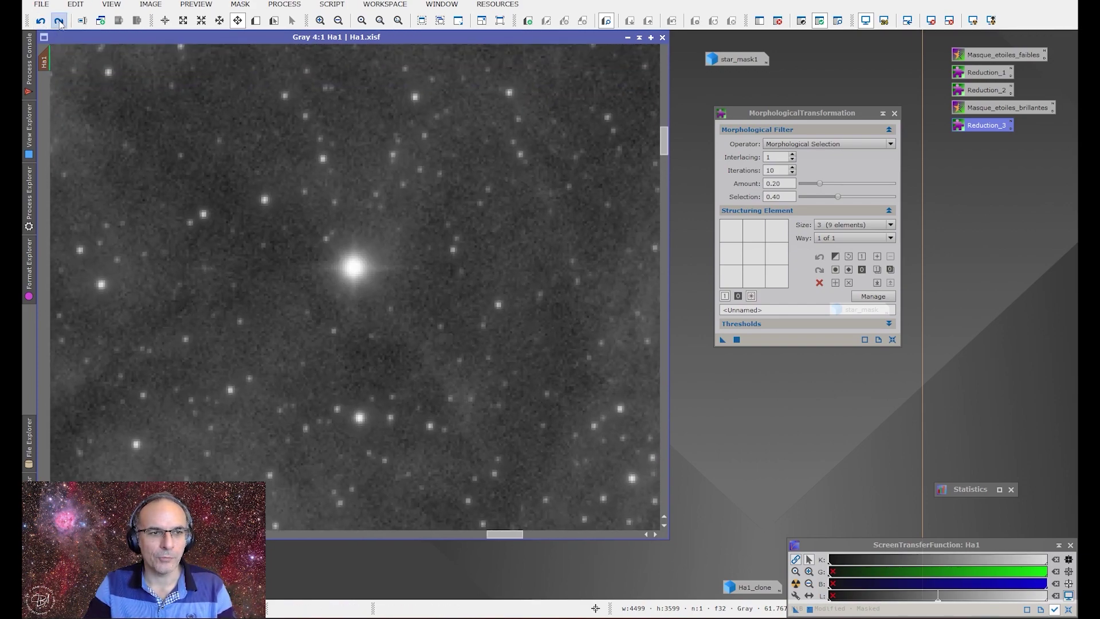
scroll(385, 269, down, 4)
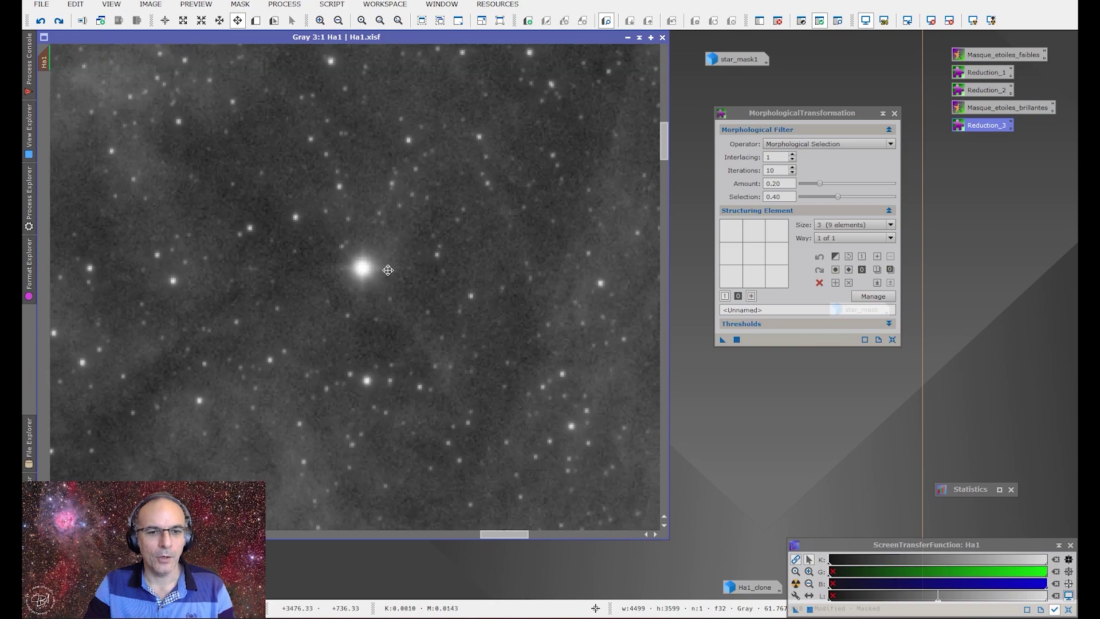
scroll(384, 269, down, 1)
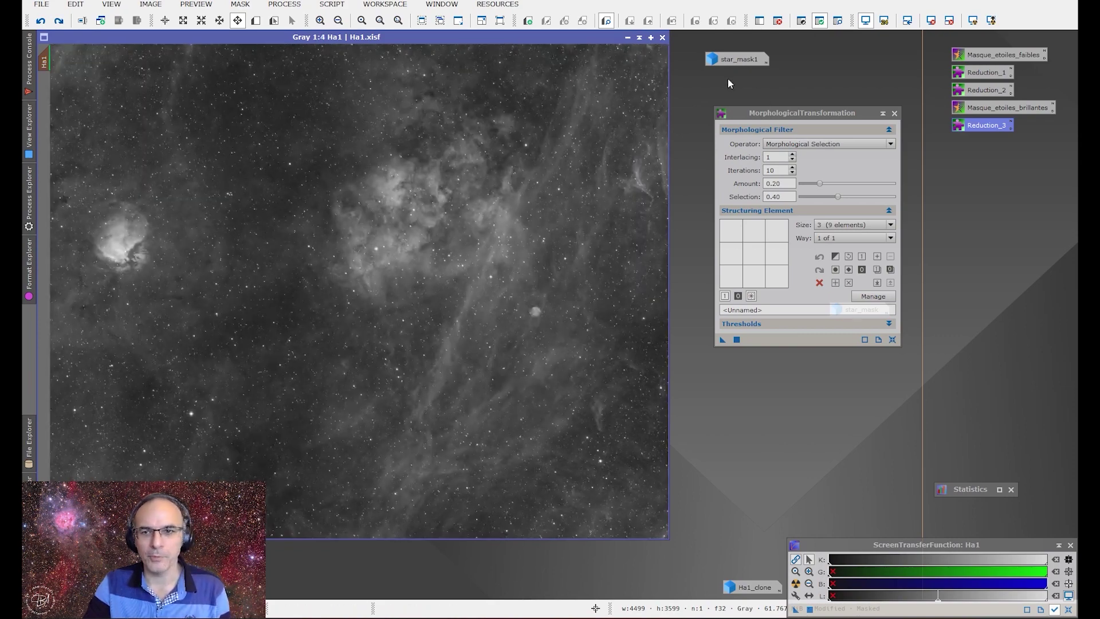
Remove the mask from Ha1 and move the MorphologicalTransformation window clear of the minimized star_mask1.
drag(800, 109, 804, 251)
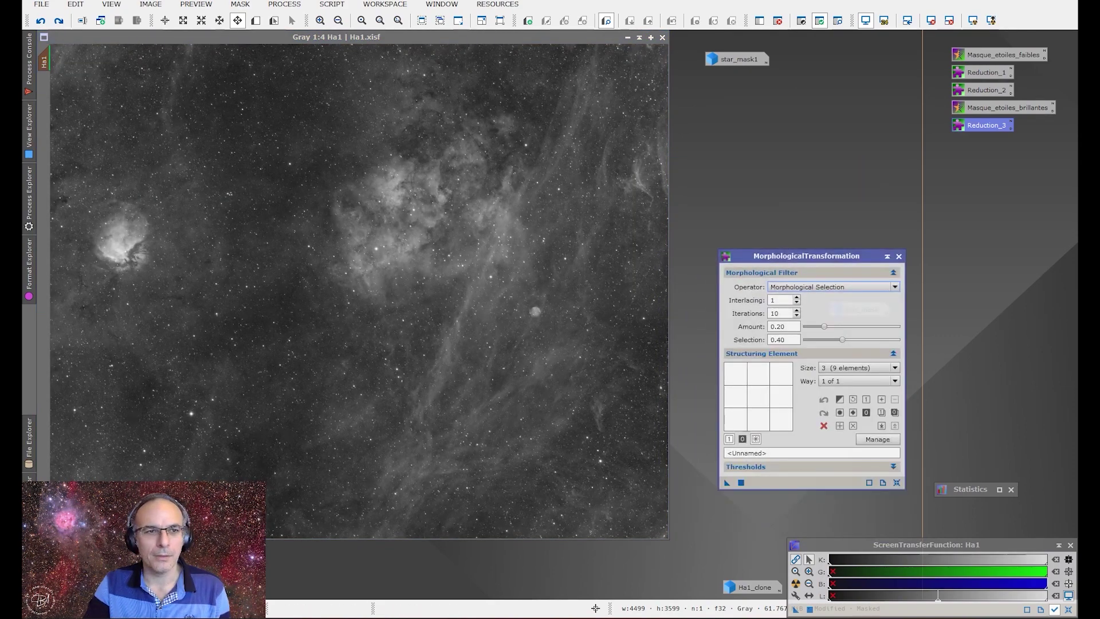
click(240, 4)
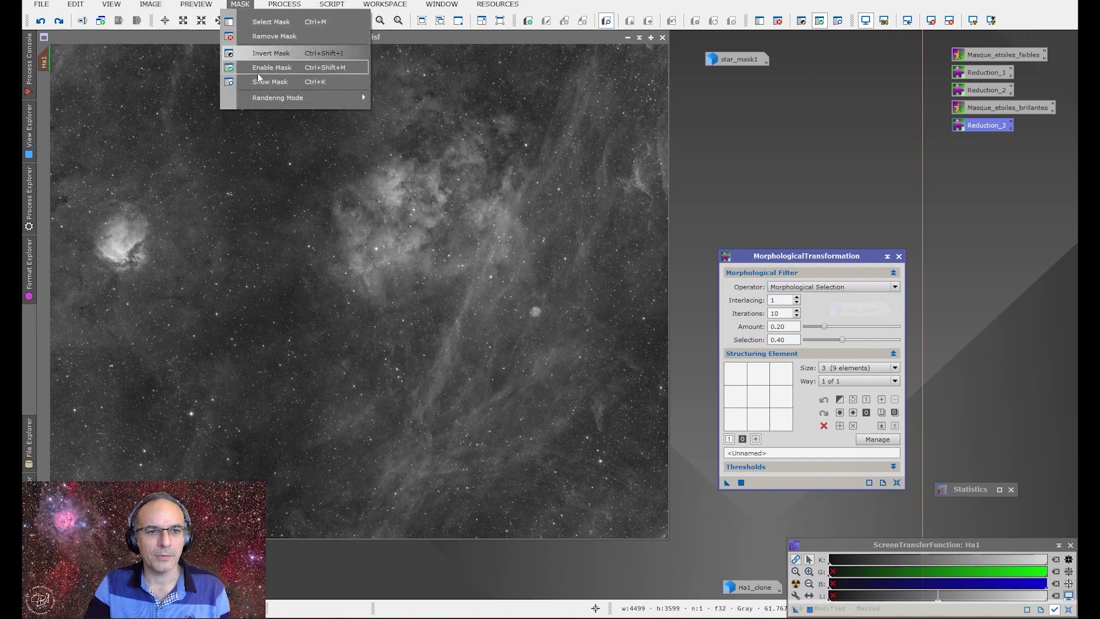
click(263, 39)
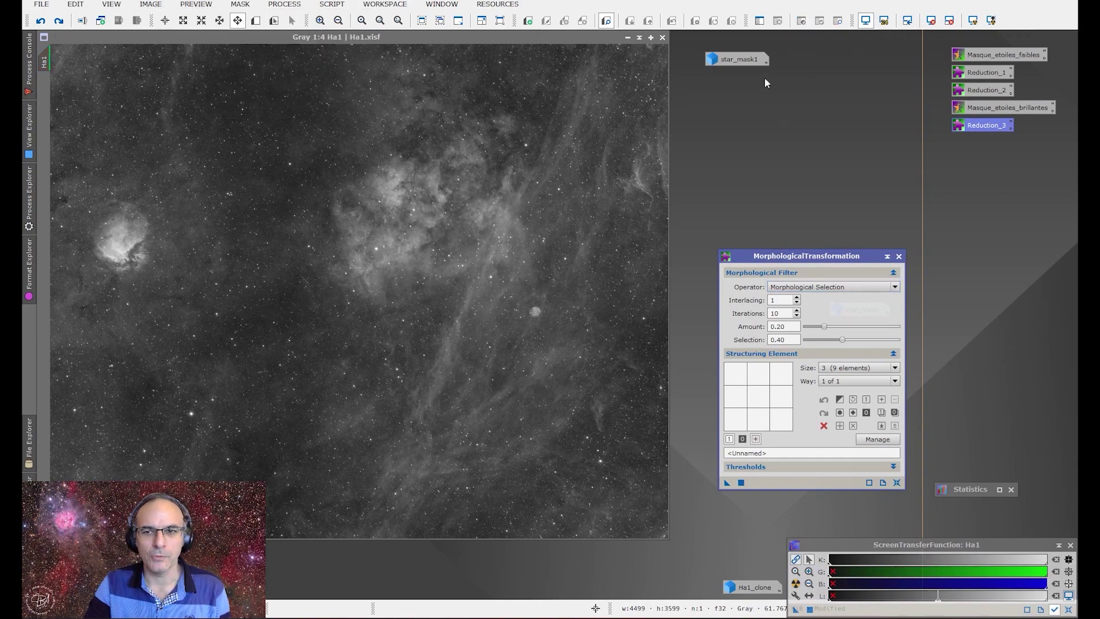
drag(818, 260, 826, 207)
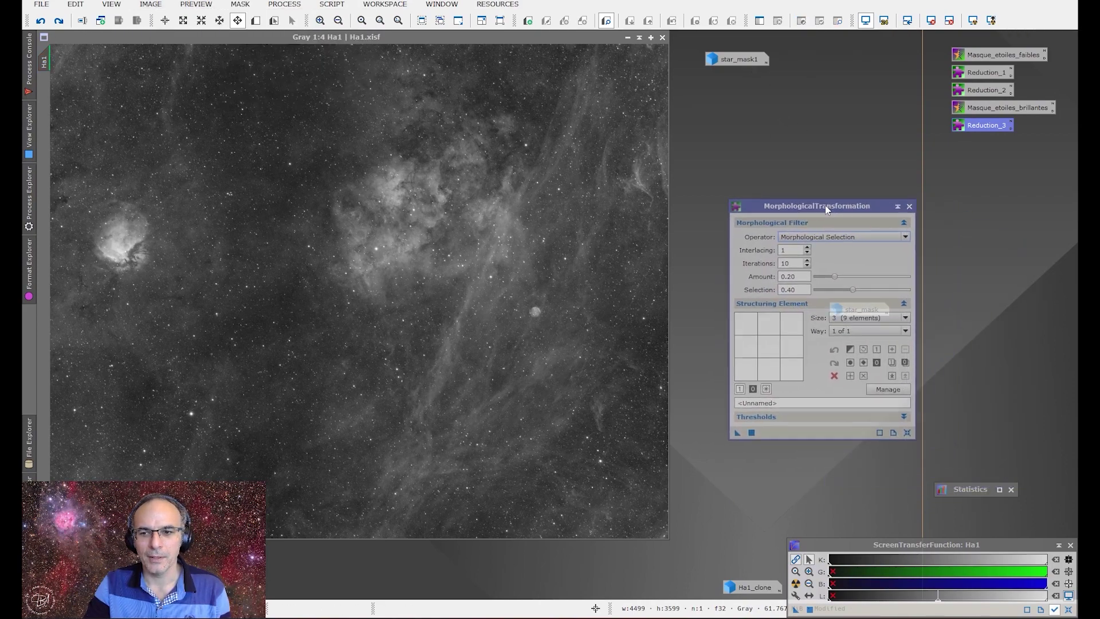
Restore the minimized star_mask1 image and apply it as the mask of Ha1.
double_click(723, 61)
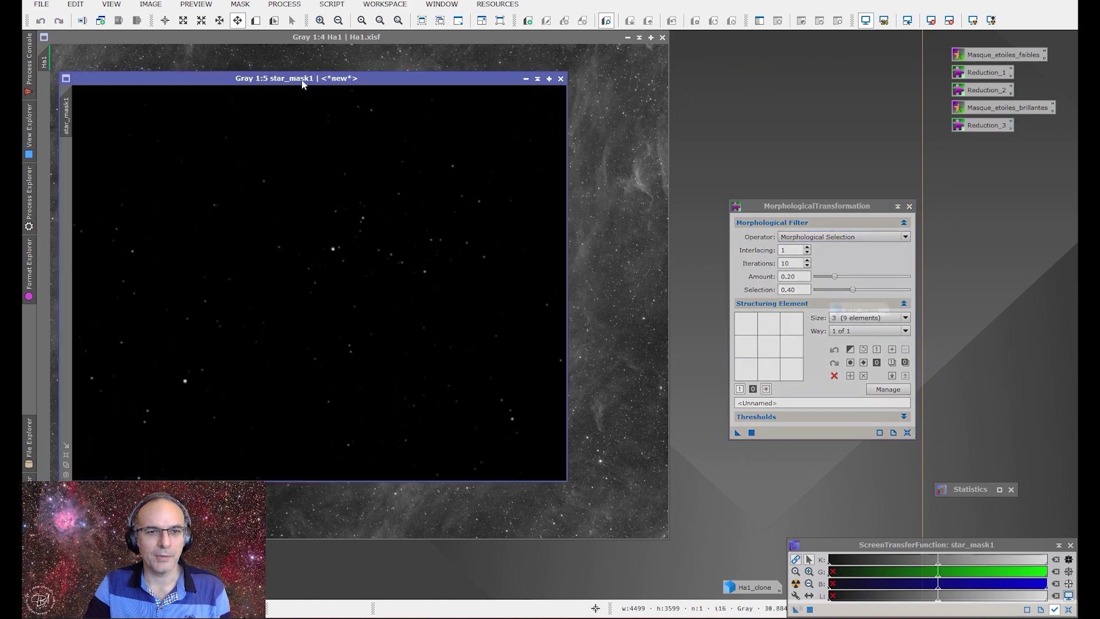
drag(302, 81, 469, 108)
drag(237, 136, 44, 109)
click(123, 162)
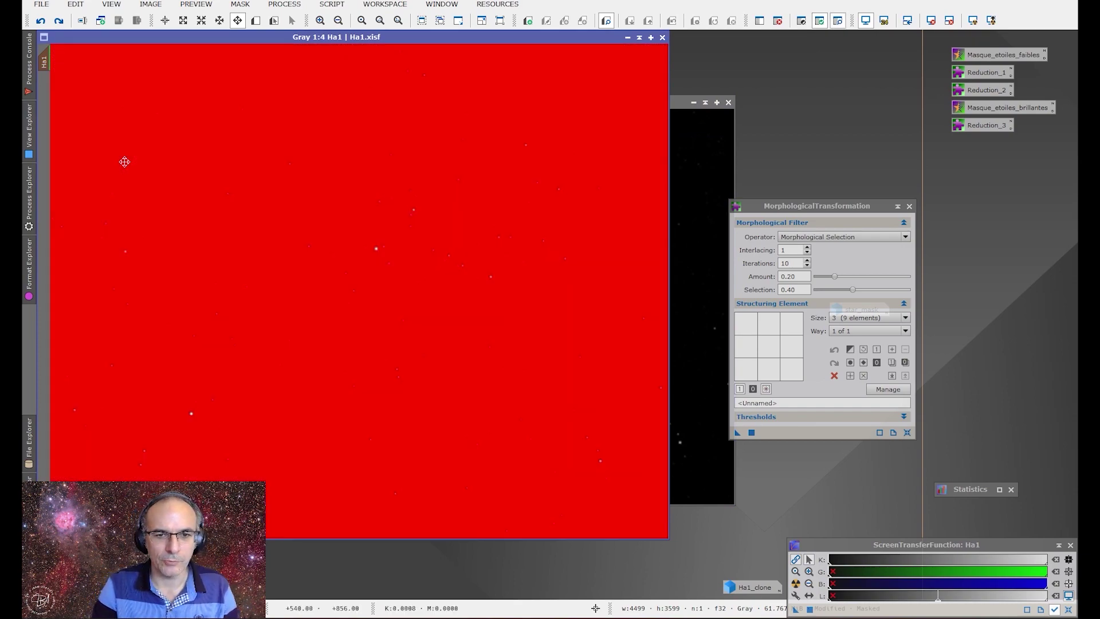
Examine the mask coverage of the lower-left bright star in Ha1 at 3:1, and hide the mask overlay.
scroll(186, 415, up, 5)
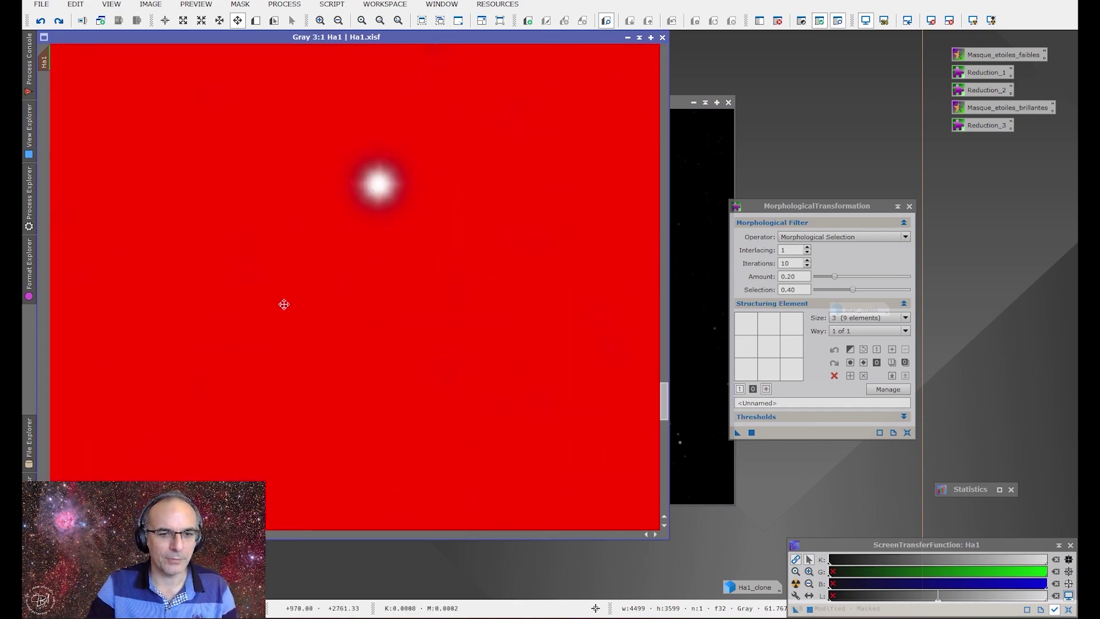
scroll(303, 289, down, 1)
scroll(350, 219, up, 1)
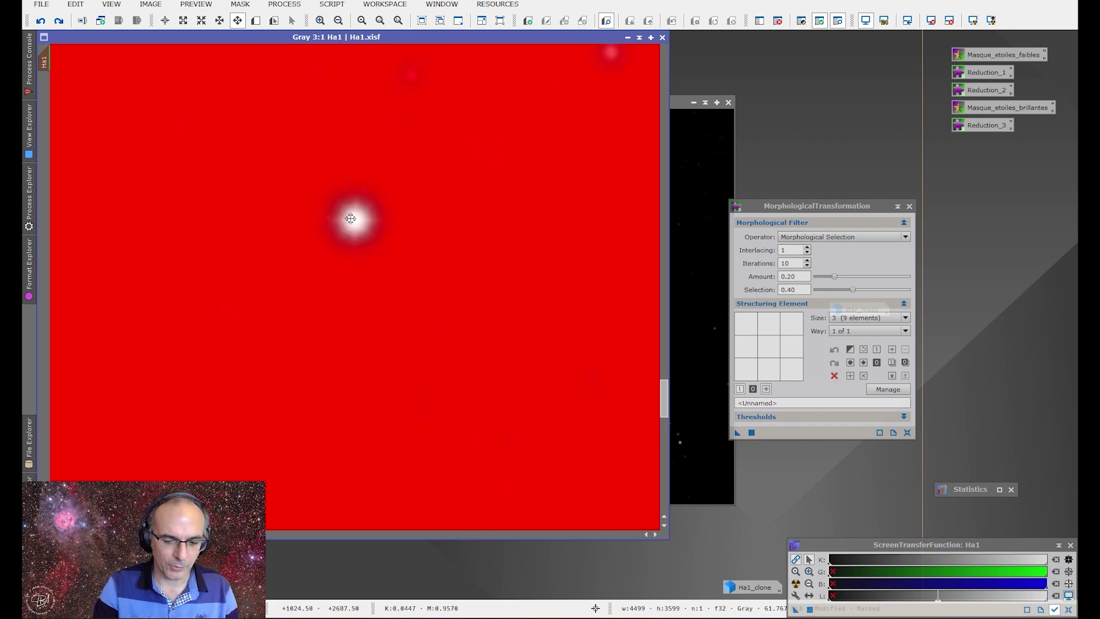
key(ctrl+k)
key(ctrl+k)
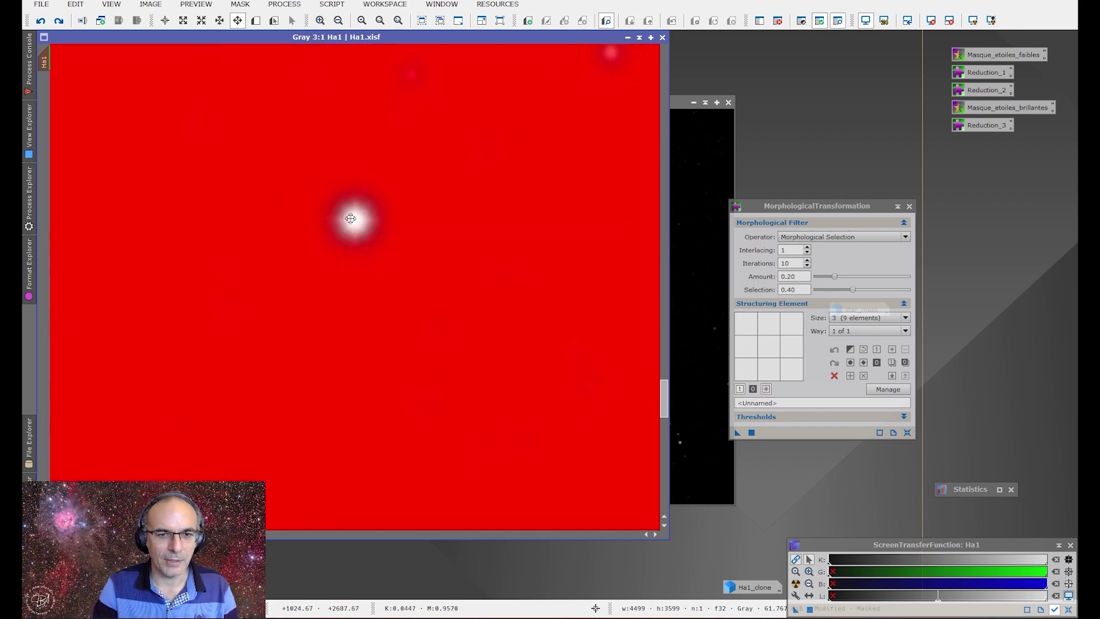
key(ctrl+k)
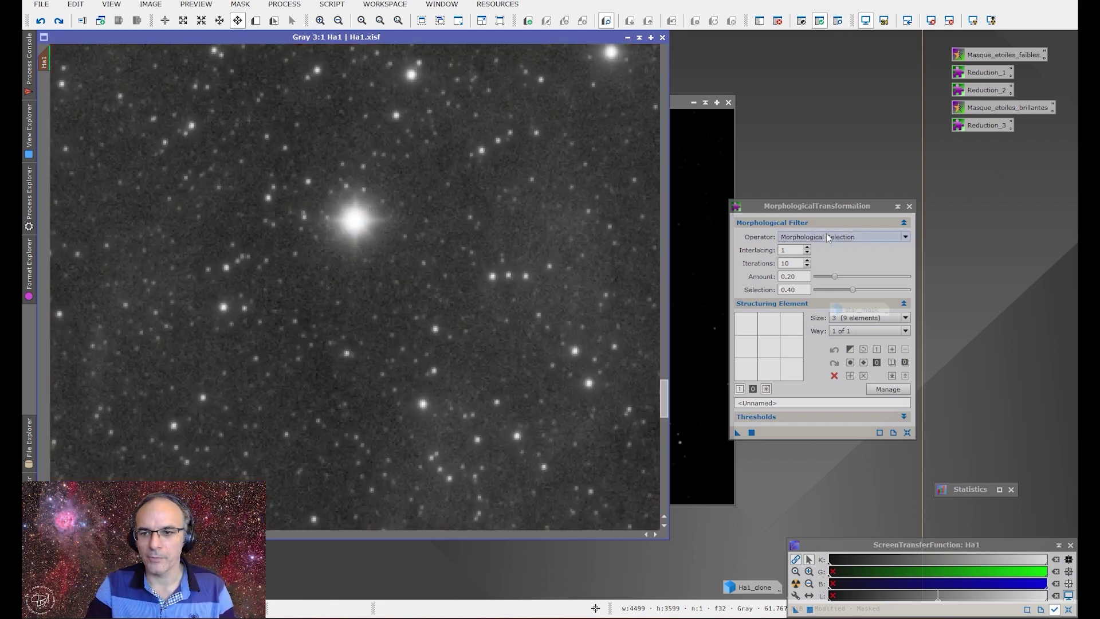
Apply the Morphological Selection (10 iterations, amount 0.20, selection 0.40) to Ha1 through star_mask1 and compare the bright star before and after.
drag(742, 432, 429, 277)
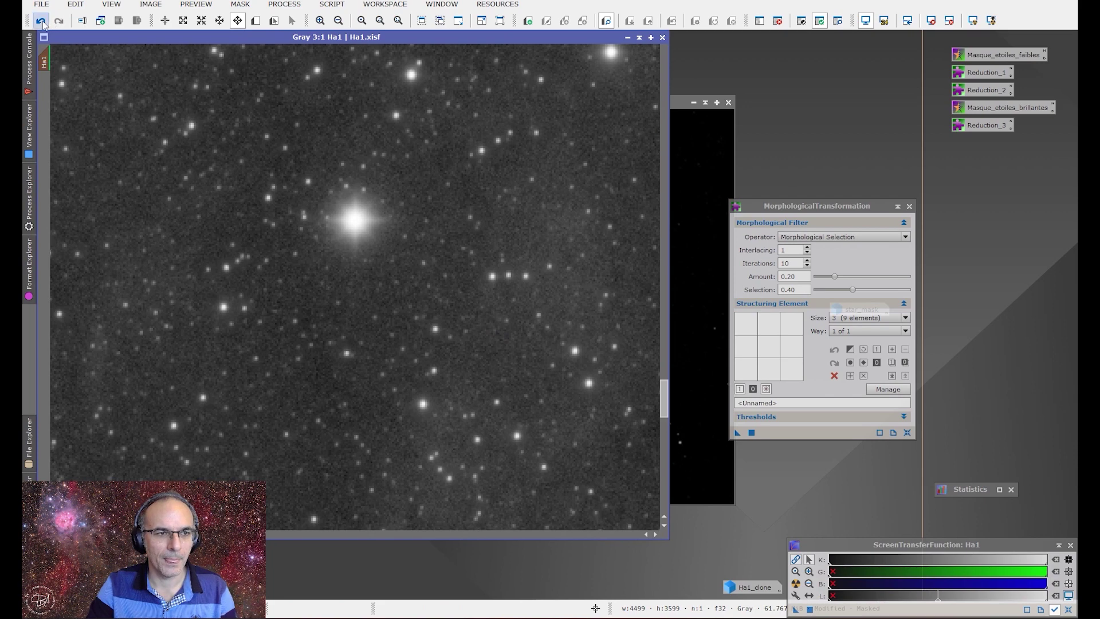
click(40, 21)
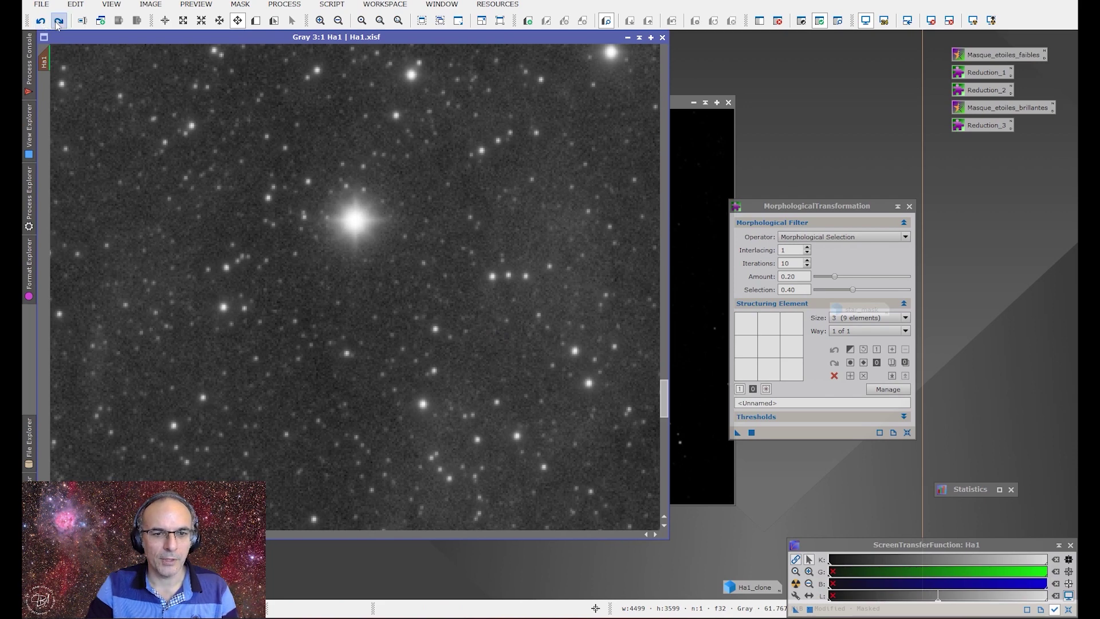
click(57, 21)
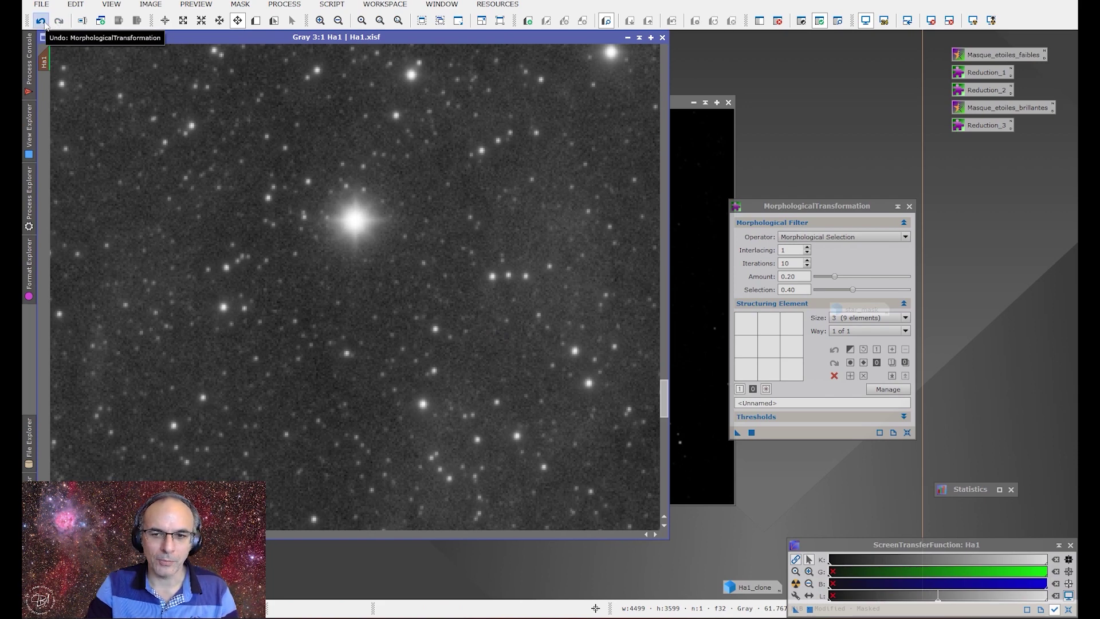
click(44, 23)
click(58, 23)
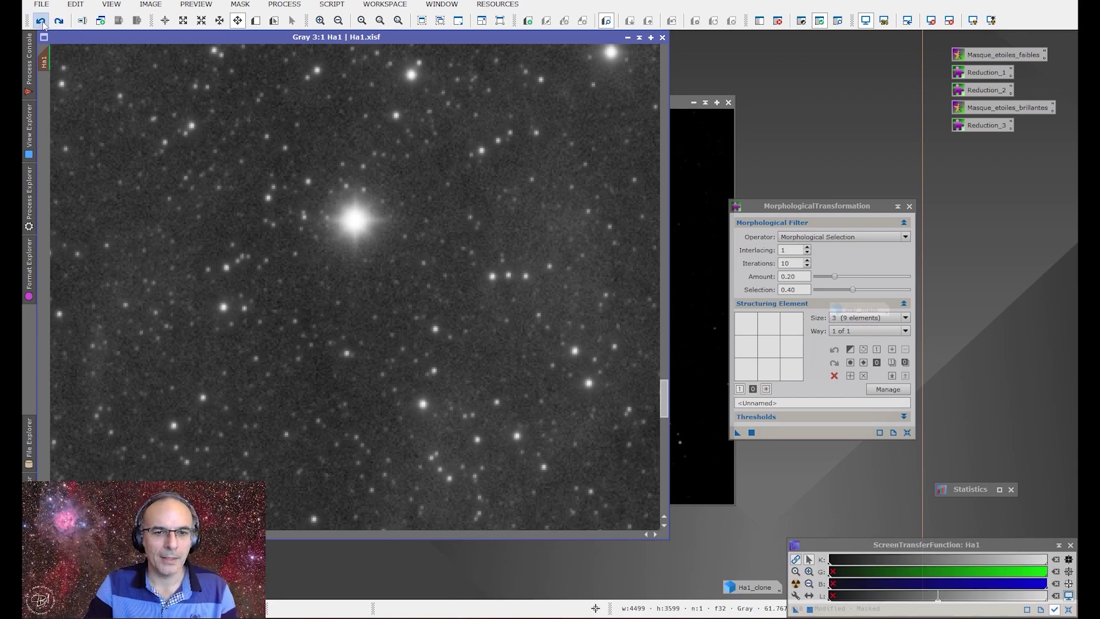
click(58, 23)
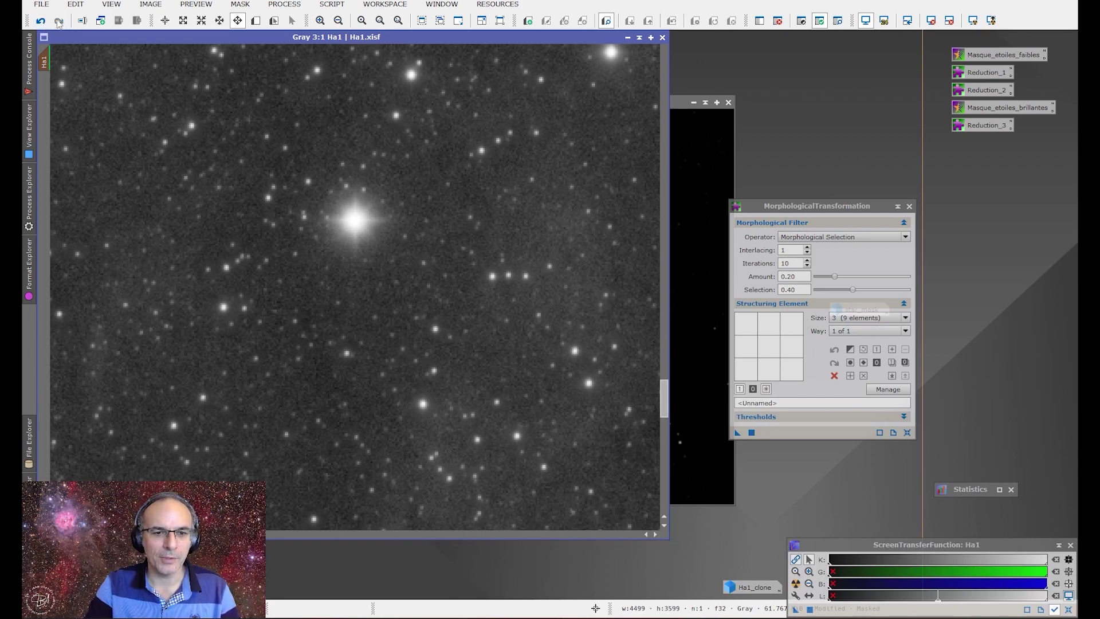
Compare the bright star inside the central nebula of Ha1 before and after the reduction at 4:1.
scroll(408, 251, down, 5)
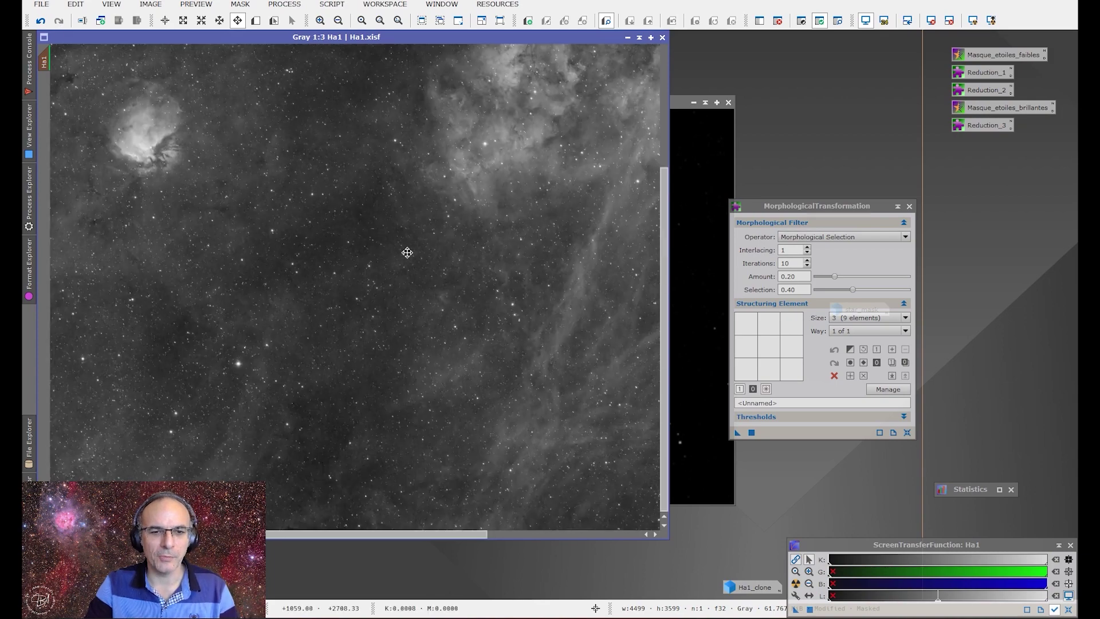
scroll(339, 227, up, 5)
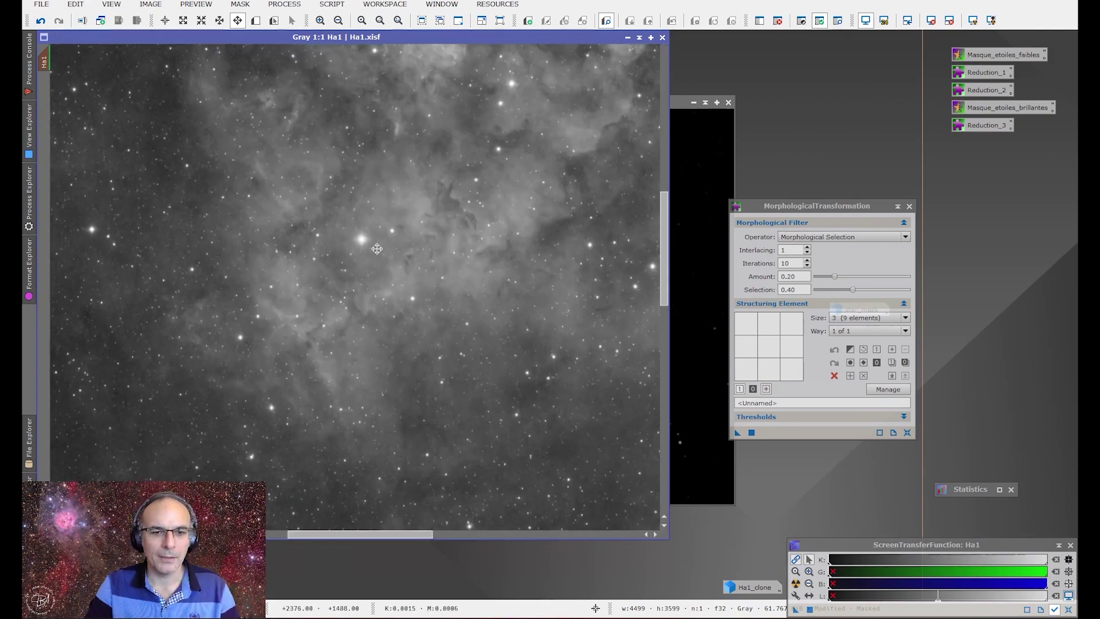
scroll(339, 228, up, 1)
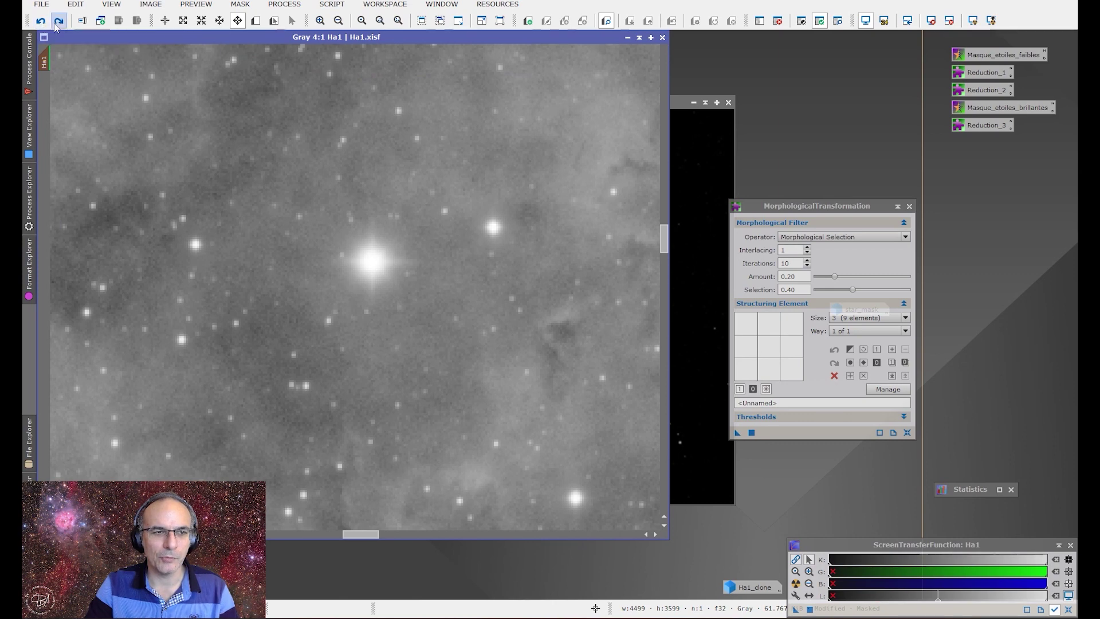
click(56, 23)
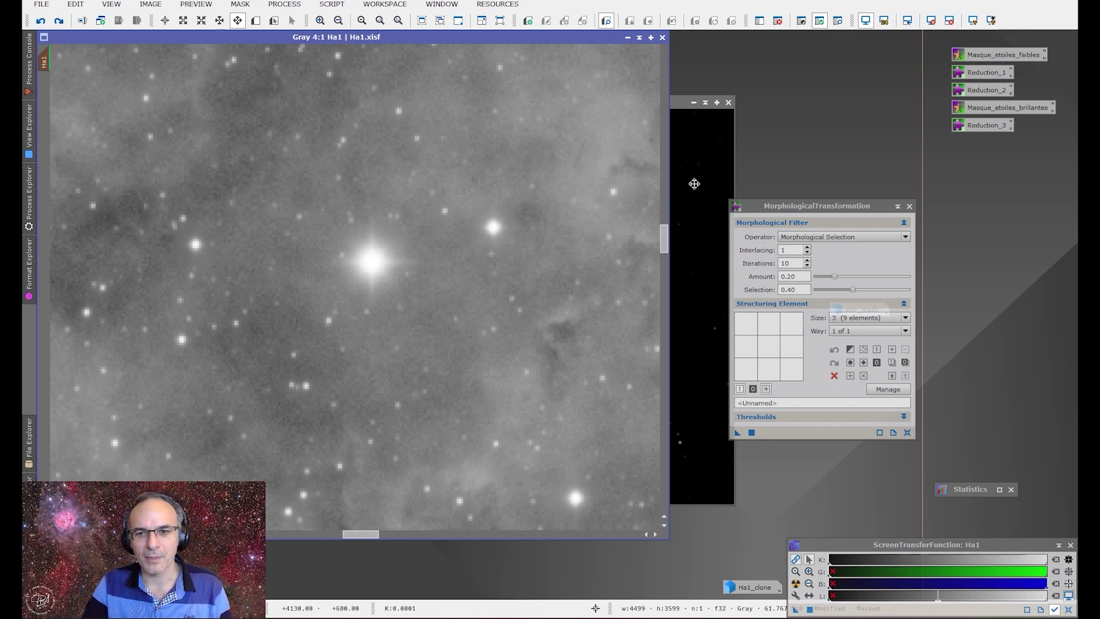
Remove the mask from Ha1 and close star_mask1, accepting that its mask references are broken.
click(240, 4)
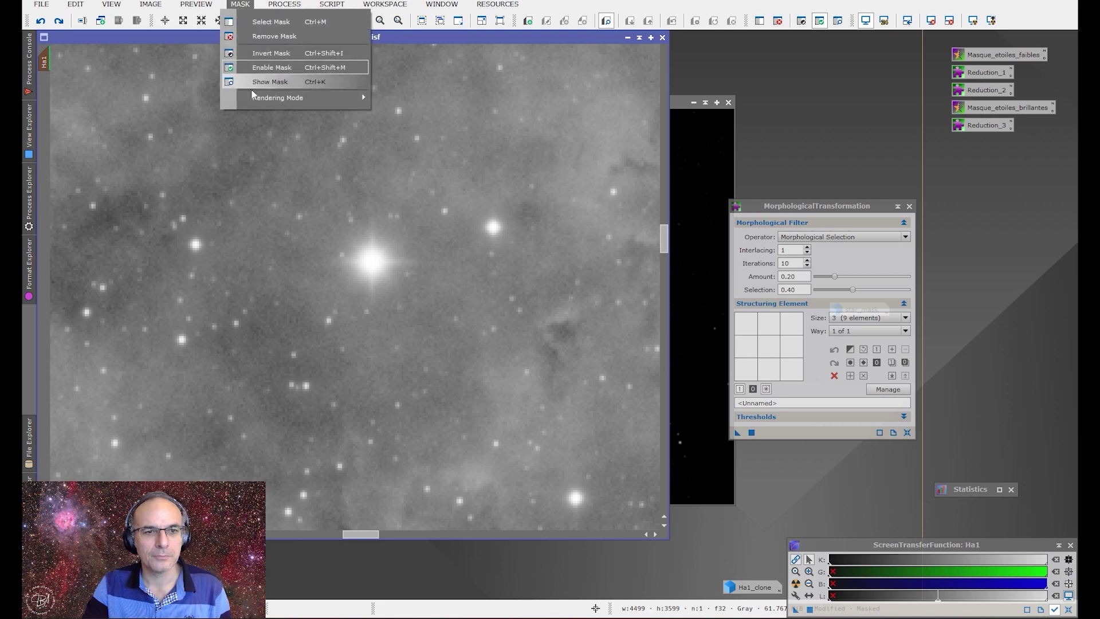
click(255, 37)
click(707, 157)
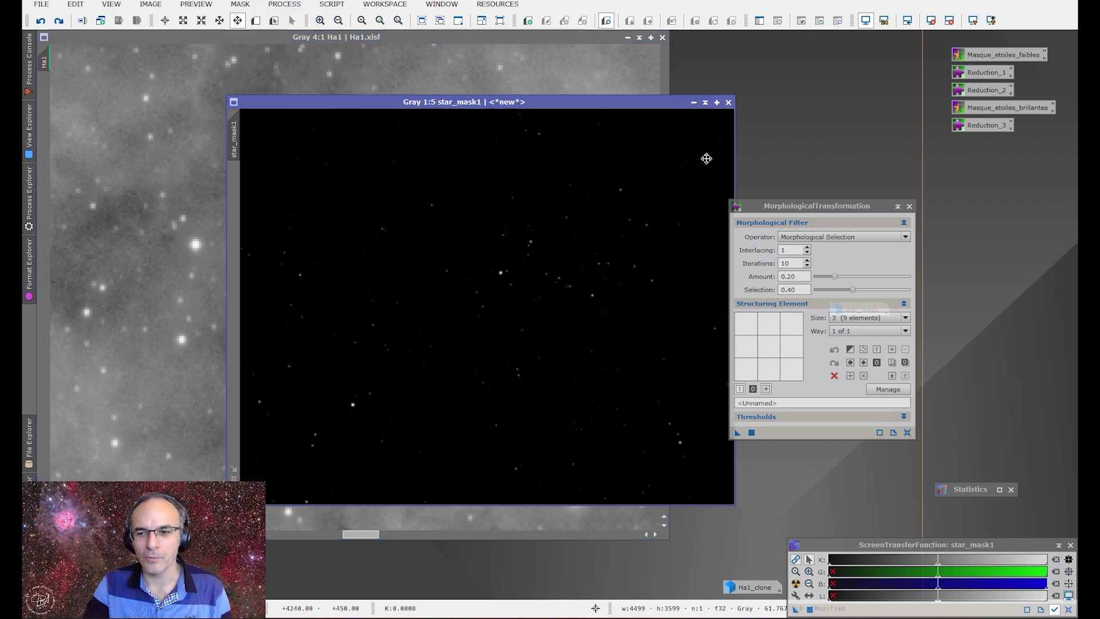
click(728, 102)
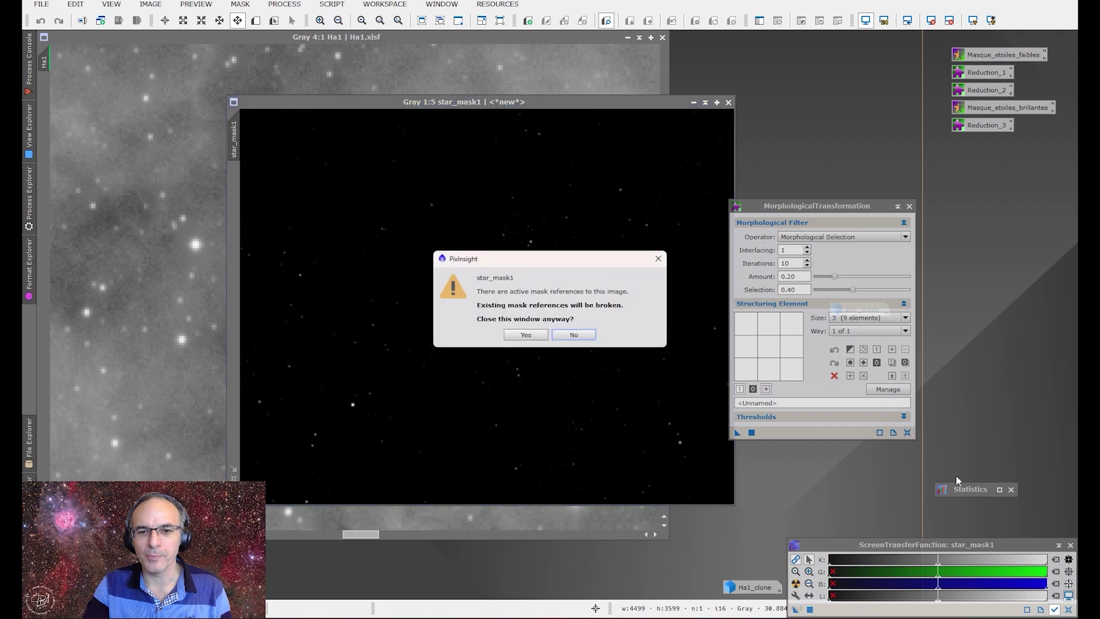
click(532, 335)
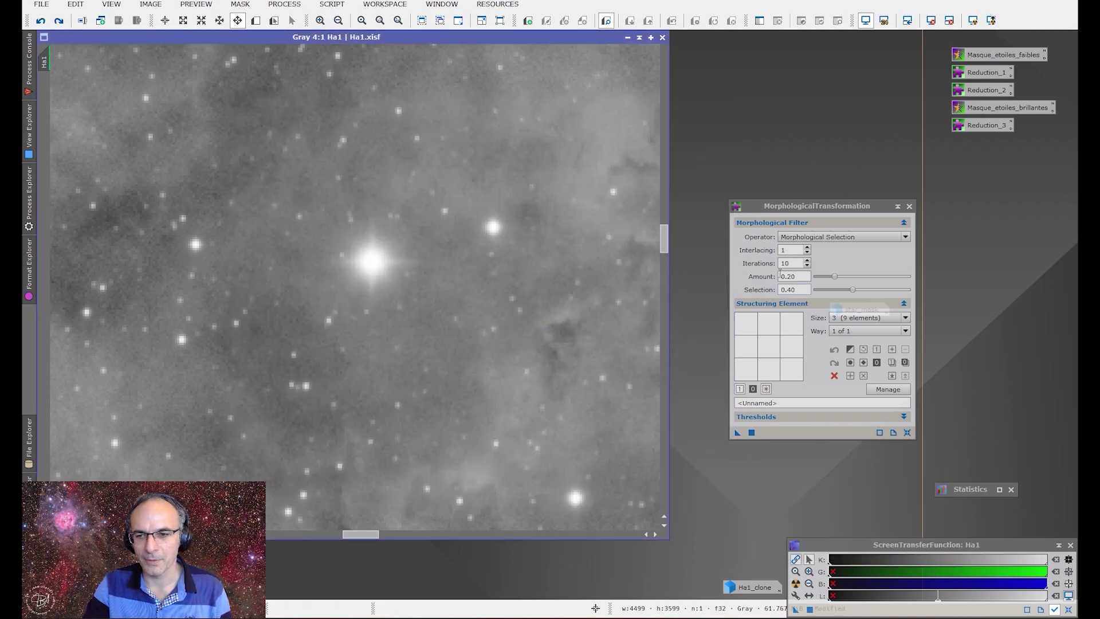
Move the MorphologicalTransformation window clear of the minimized star_mask, restore star_mask, and apply it as the mask of Ha1.
drag(796, 216, 776, 41)
double_click(858, 311)
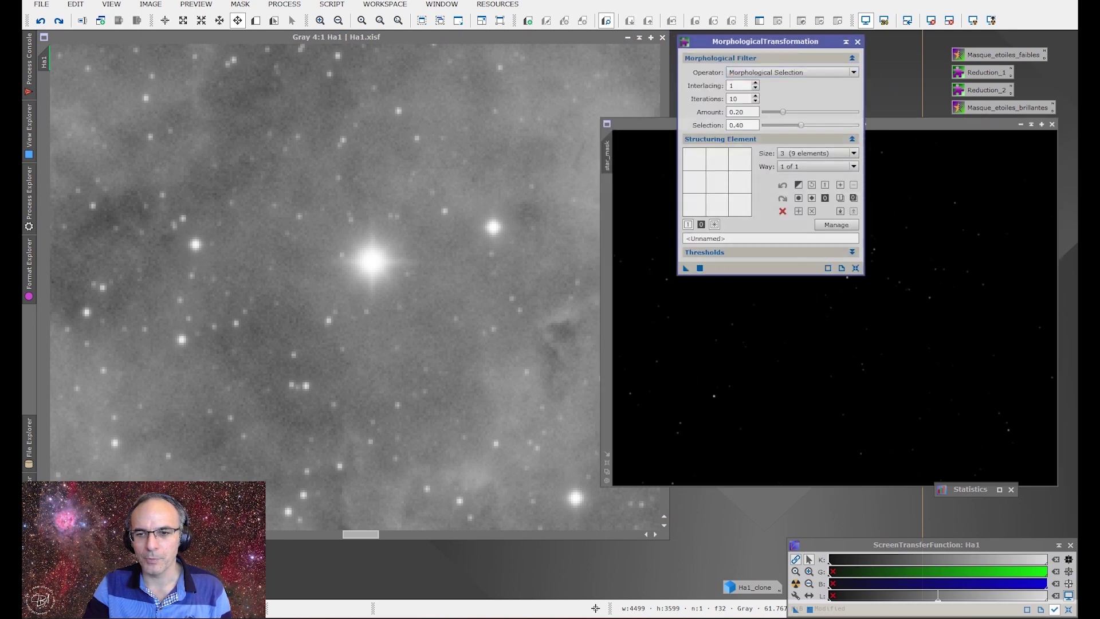
drag(582, 137, 50, 112)
click(390, 262)
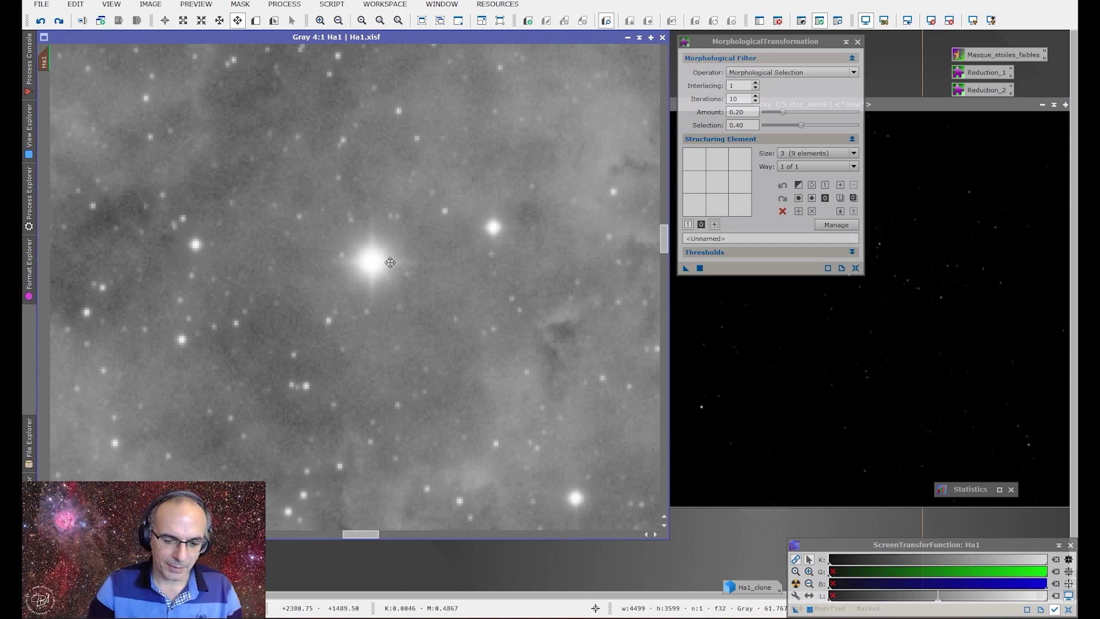
Show the star_mask overlay on Ha1, examine which bright stars it leaves unprotected, and hide it again.
scroll(390, 263, down, 6)
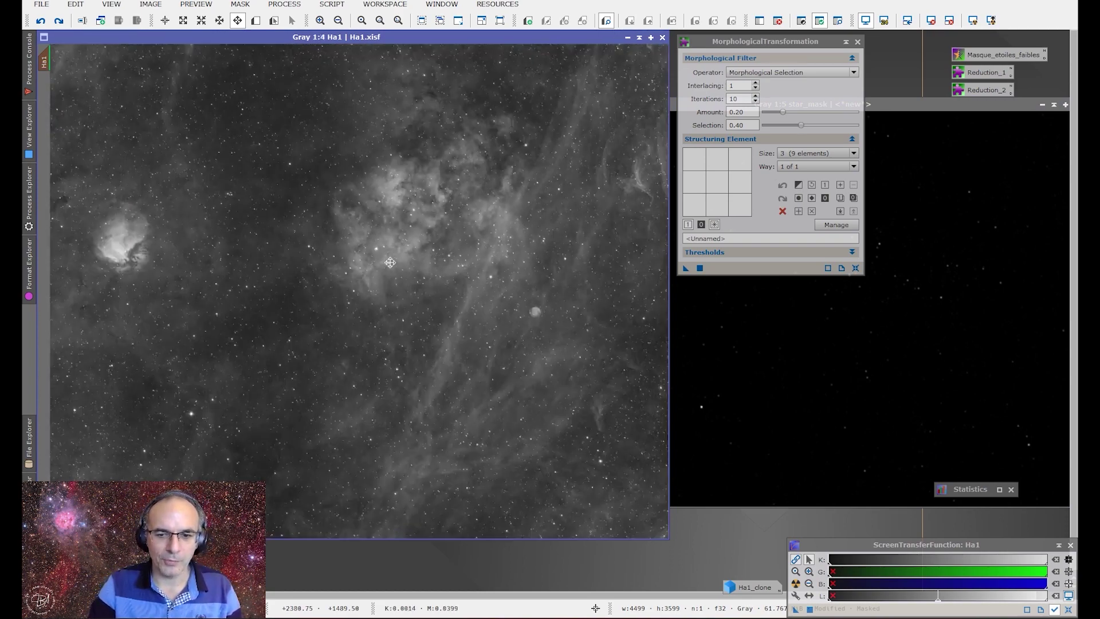
key(ctrl+k)
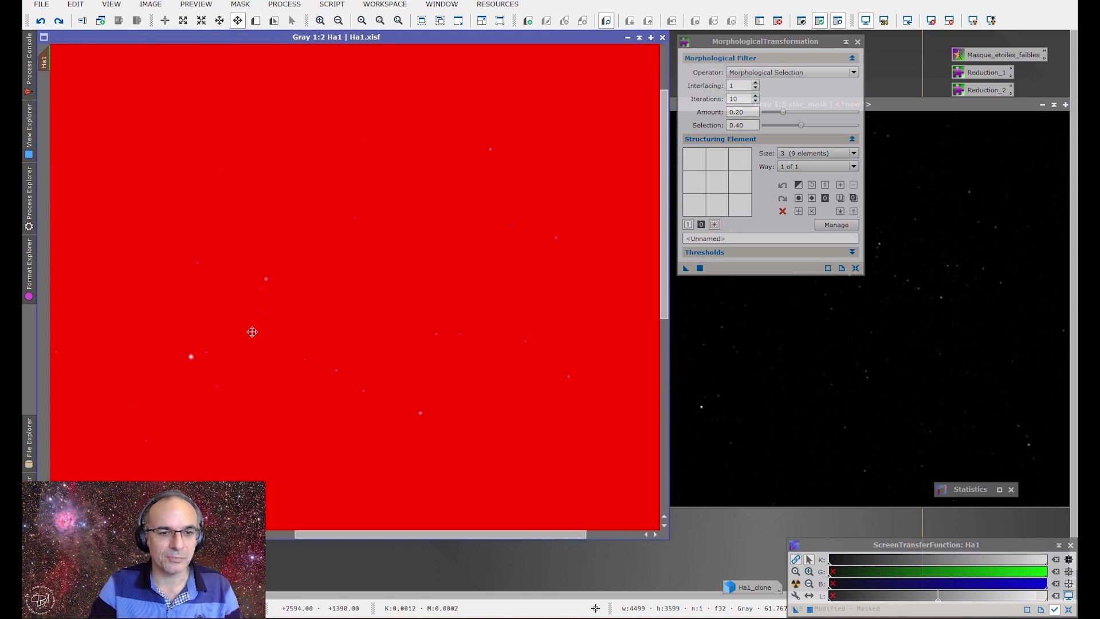
scroll(252, 320, up, 2)
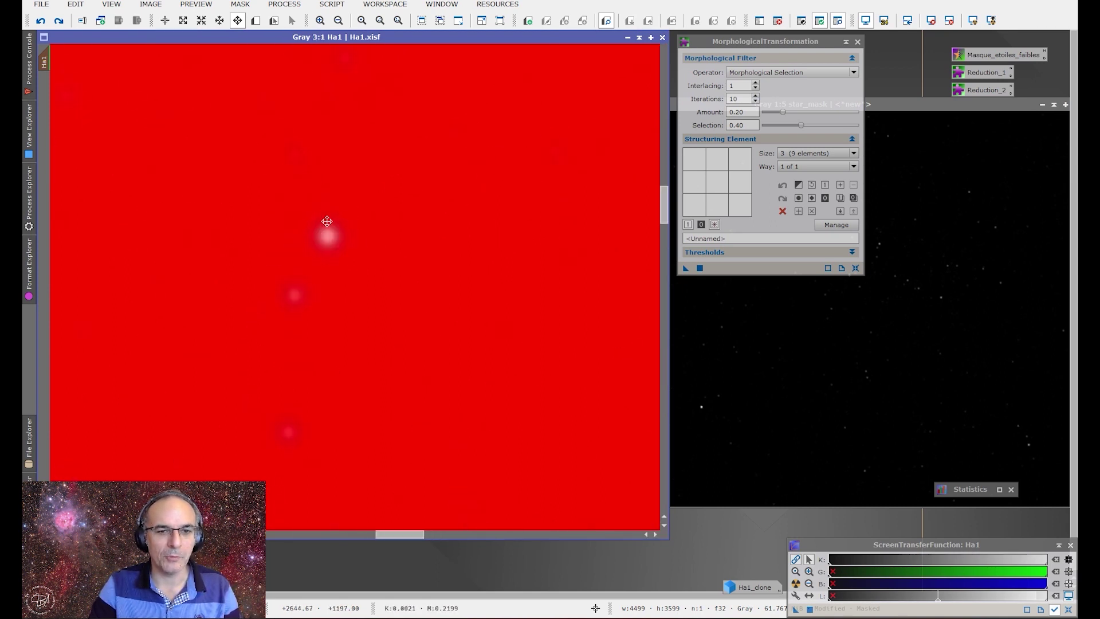
scroll(516, 172, up, 1)
scroll(318, 363, down, 5)
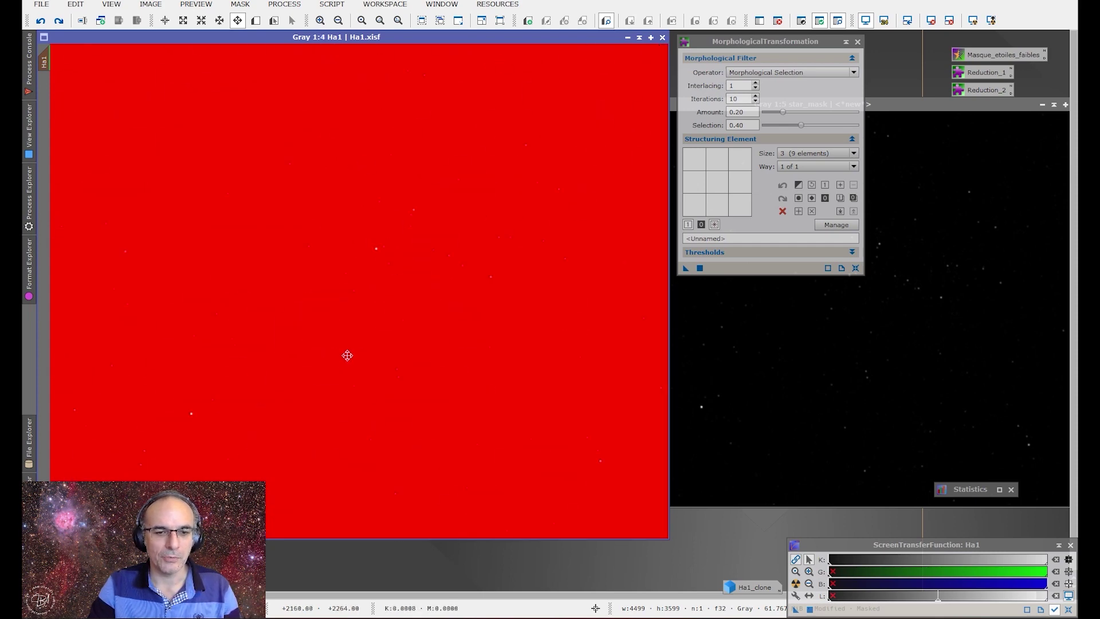
key(ctrl+k)
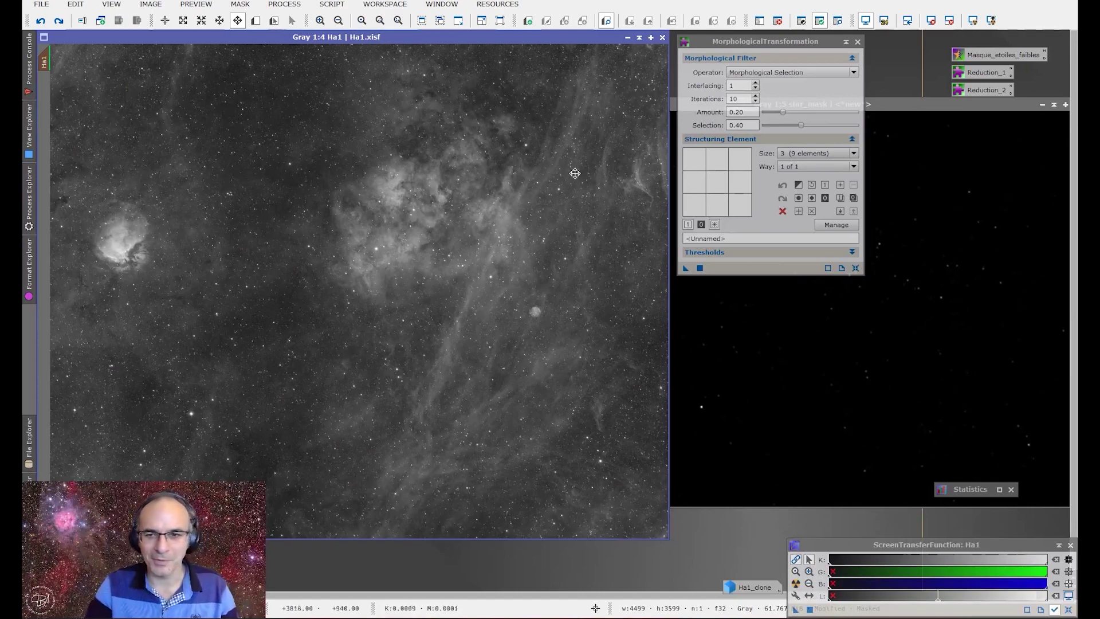
Apply the Morphological Selection with 10 iterations, amount 0.20 and selection 0.40 to Ha1 through star_mask.
drag(776, 44, 907, 198)
click(771, 107)
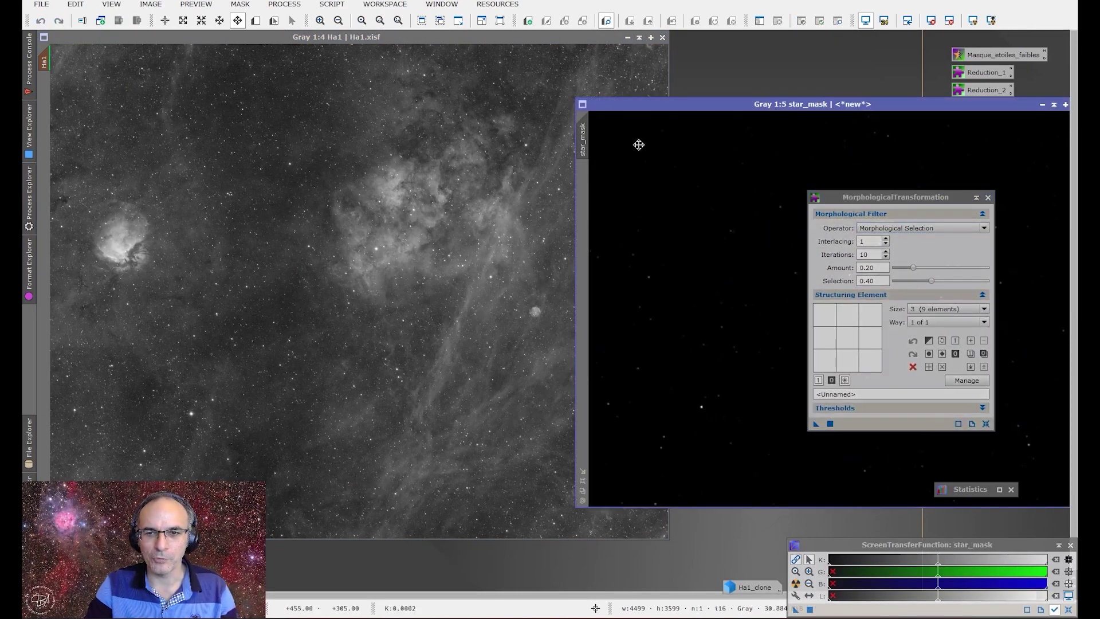
drag(816, 424, 489, 394)
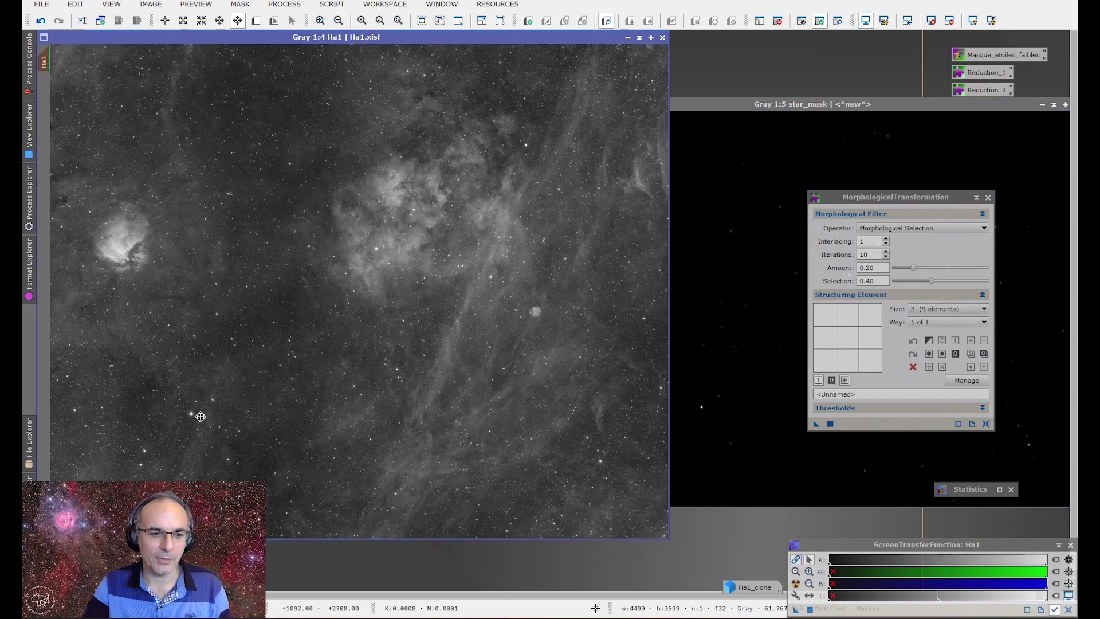
Compare the lower-left bright star in Ha1 before and after the reduction at 3:1, and check its coverage by the mask.
scroll(198, 417, up, 5)
drag(209, 342, 307, 326)
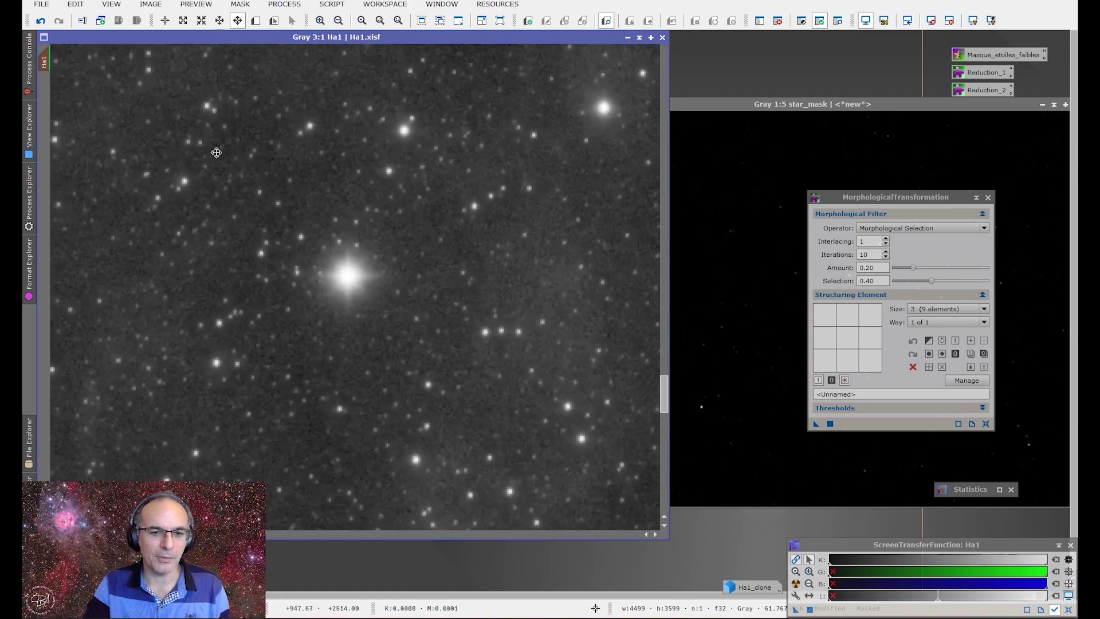
click(41, 23)
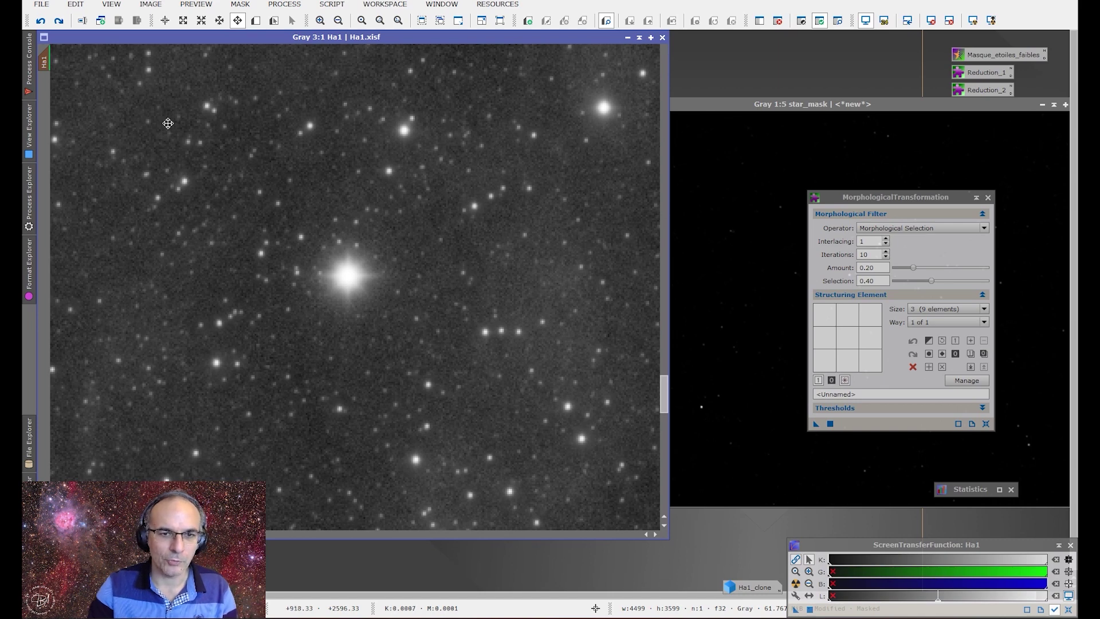
key(ctrl+k)
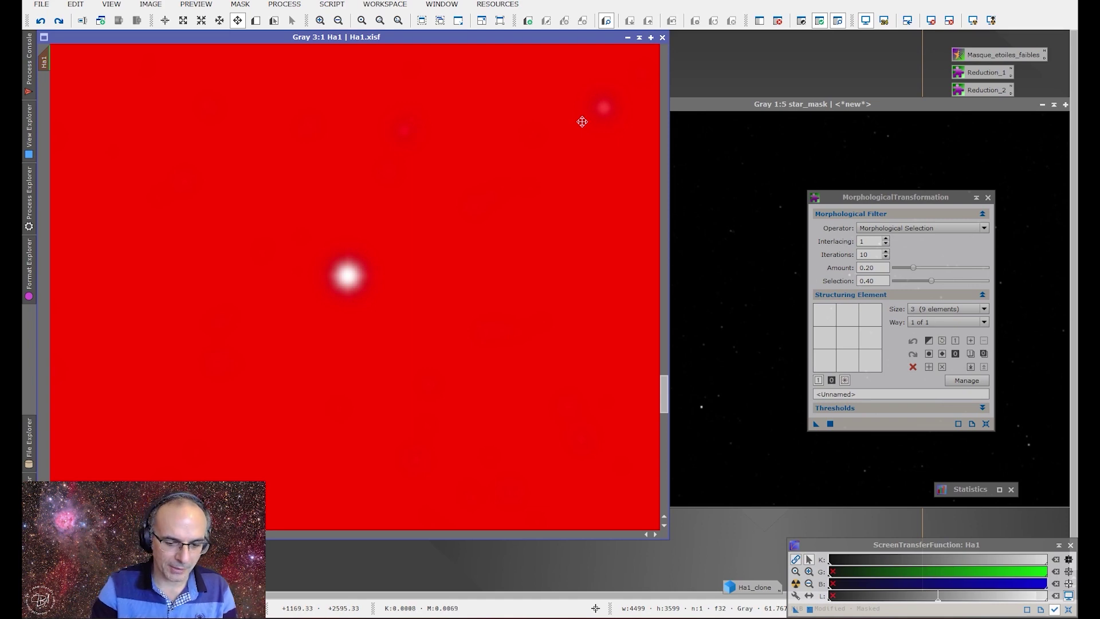
key(ctrl+k)
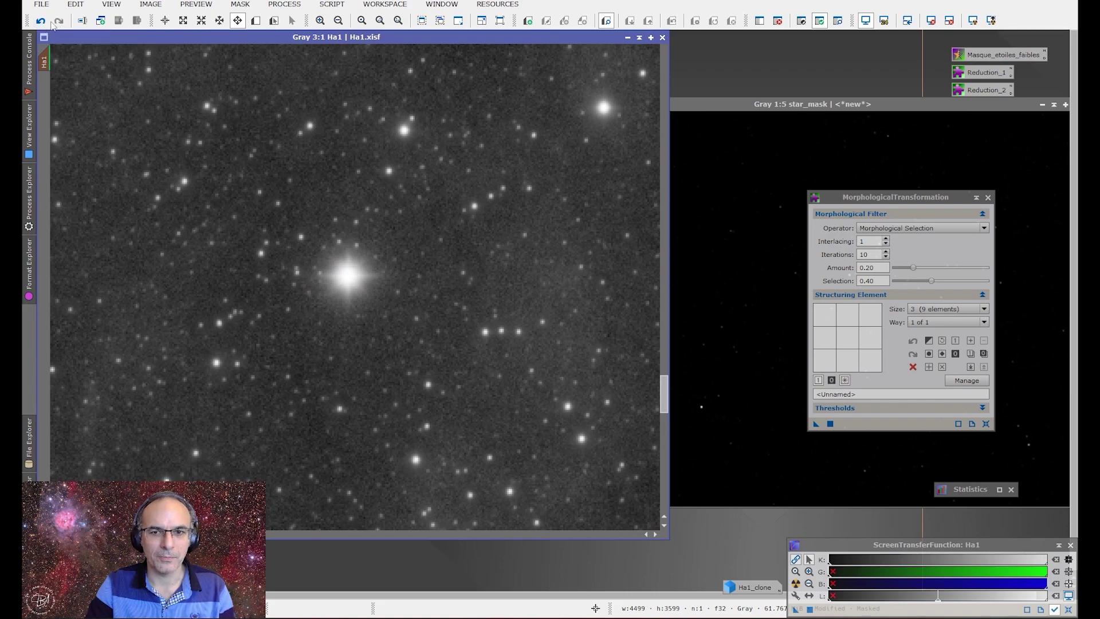
Return Ha1 to the whole image at 1:4, and close the MorphologicalTransformation window and the star_mask image.
scroll(283, 265, down, 5)
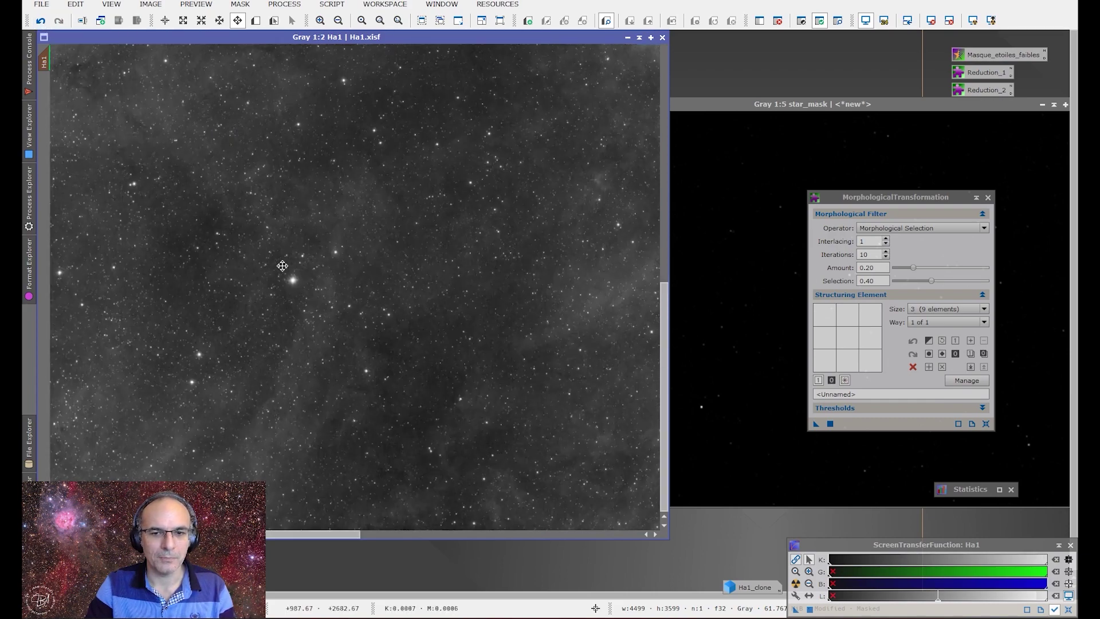
click(988, 197)
drag(1020, 106, 903, 106)
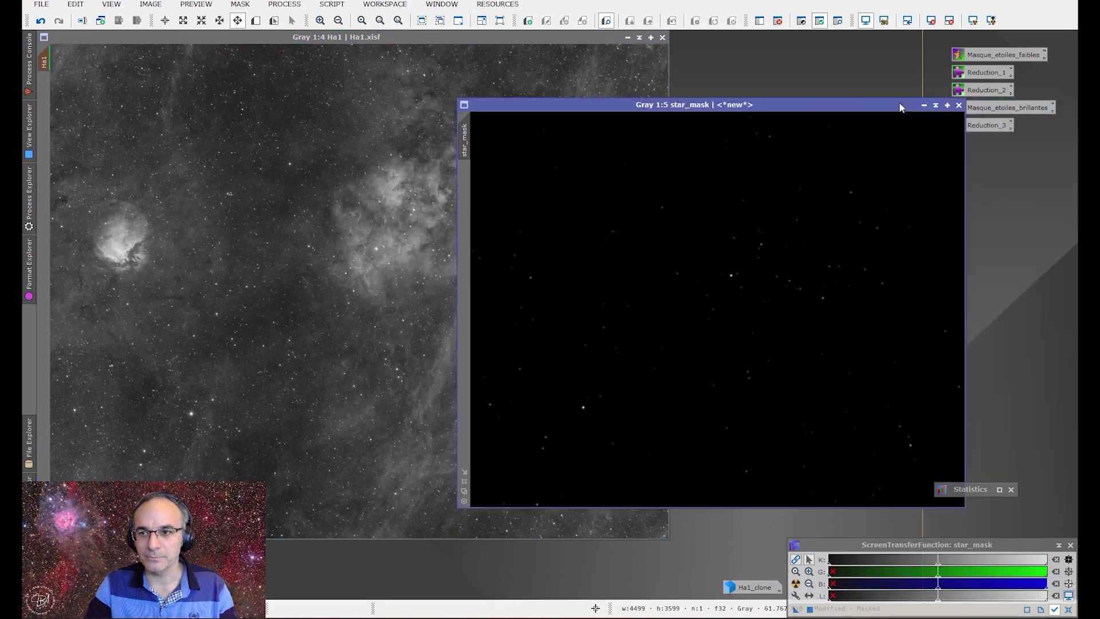
click(959, 104)
click(525, 333)
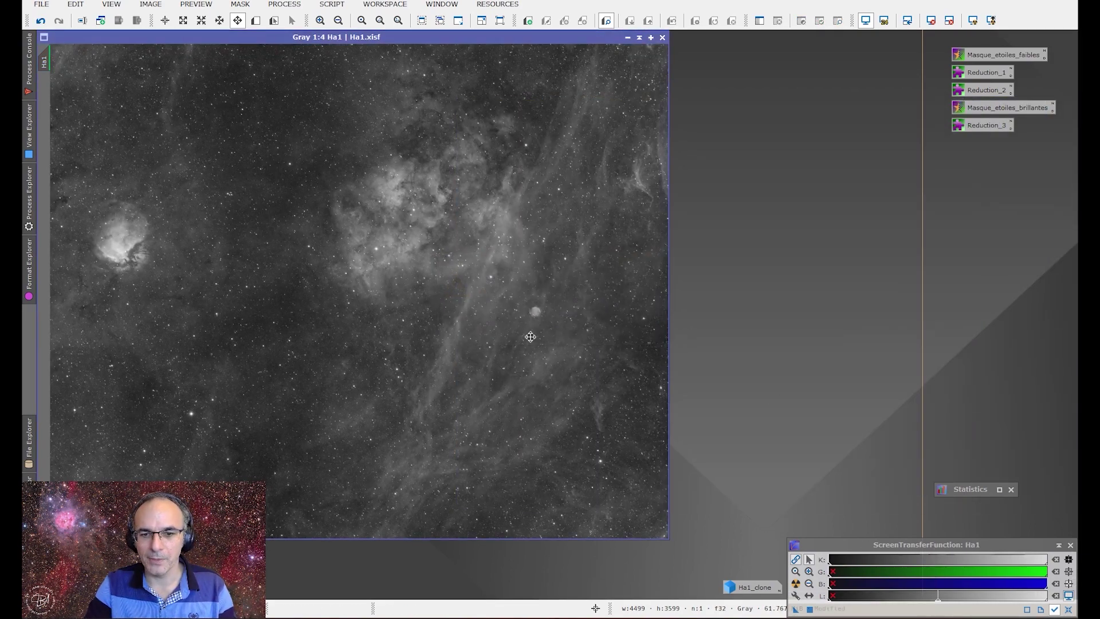
Close the Statistics window, restore Ha1_clone, and place it side by side with Ha1 at 1:5 for comparison.
click(1012, 490)
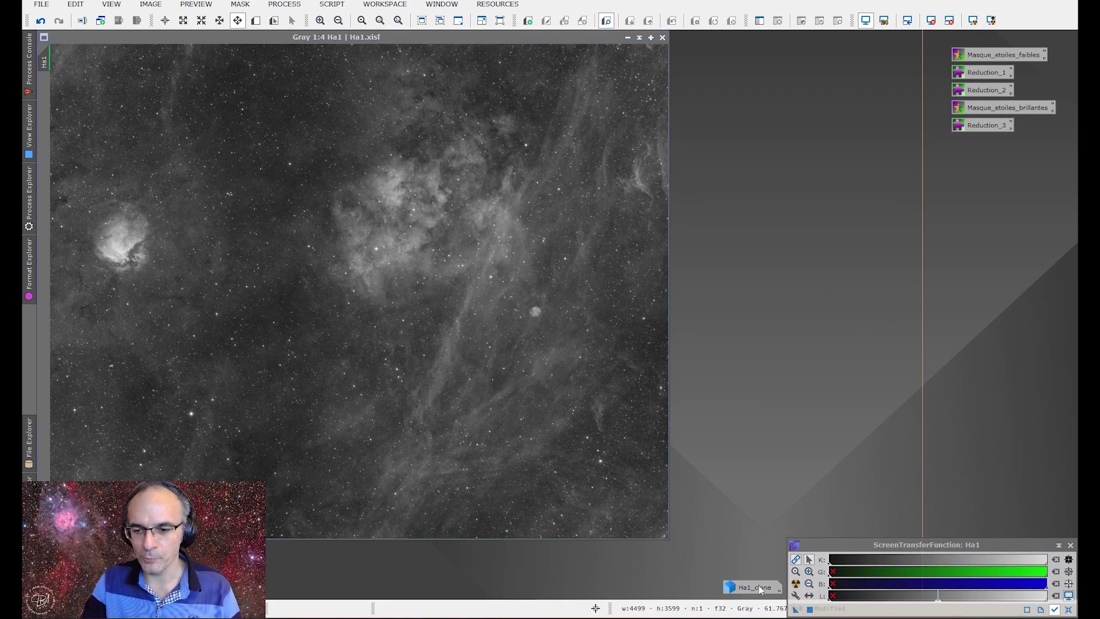
double_click(760, 590)
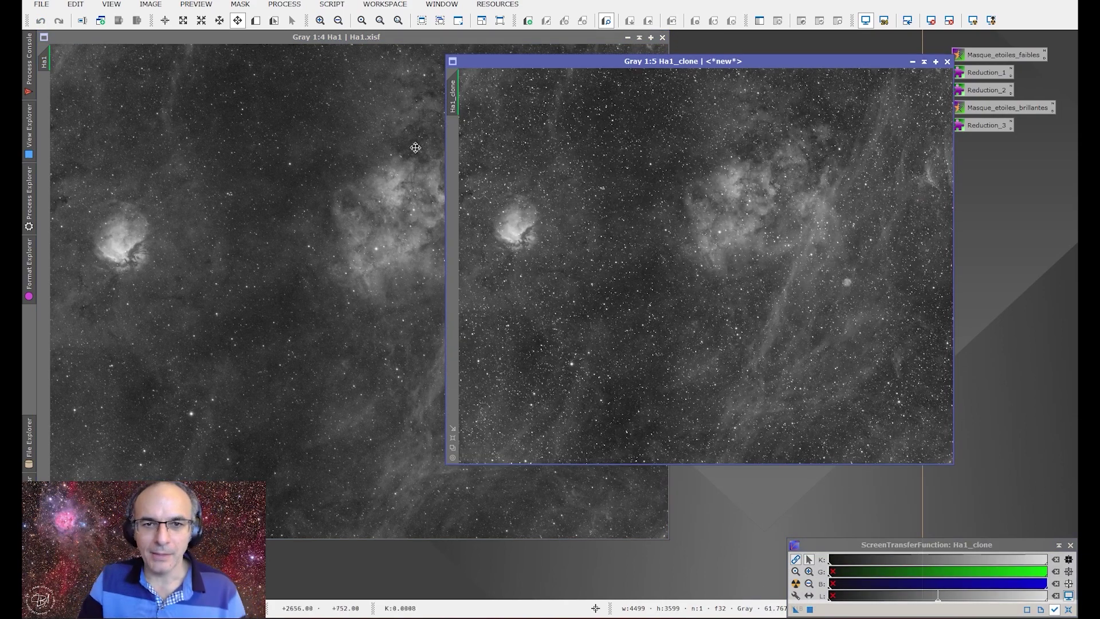
click(262, 224)
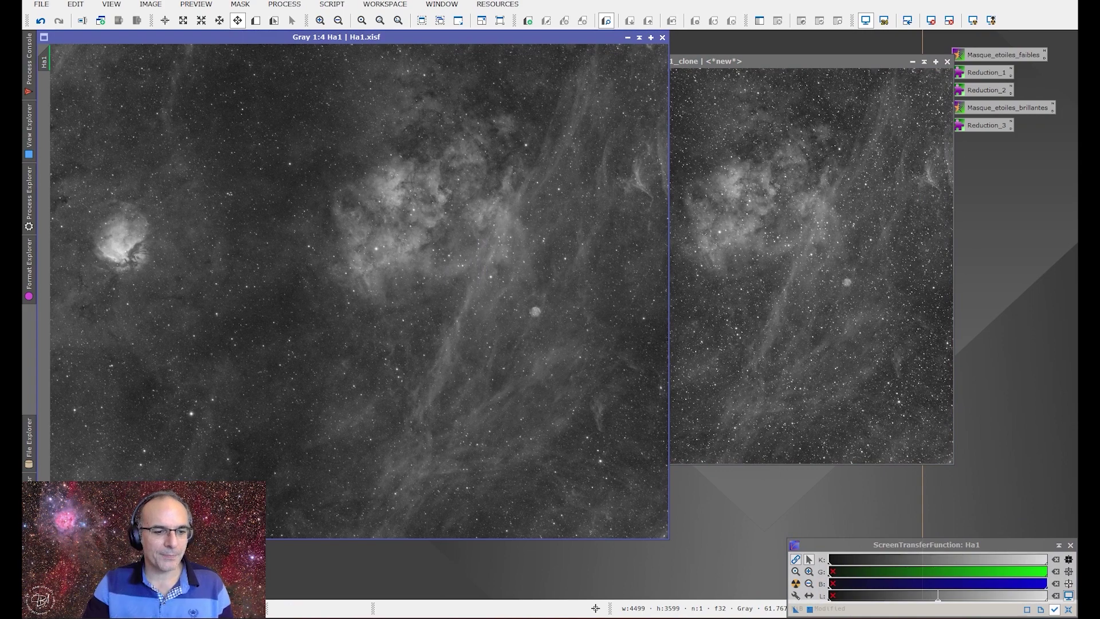
key(ctrl+minus)
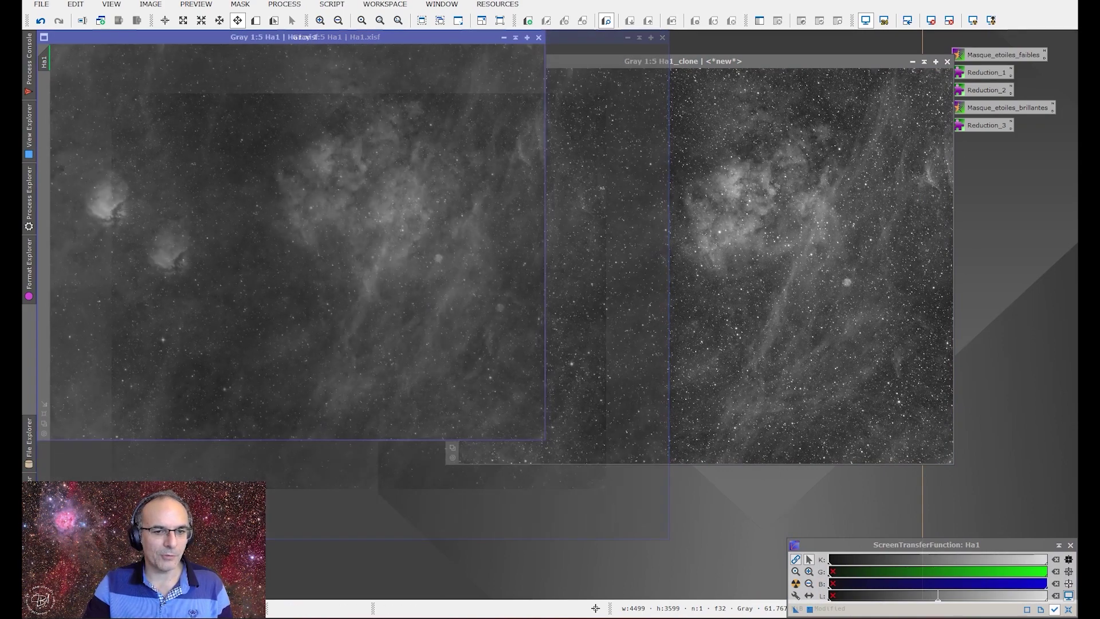
drag(430, 42, 903, 106)
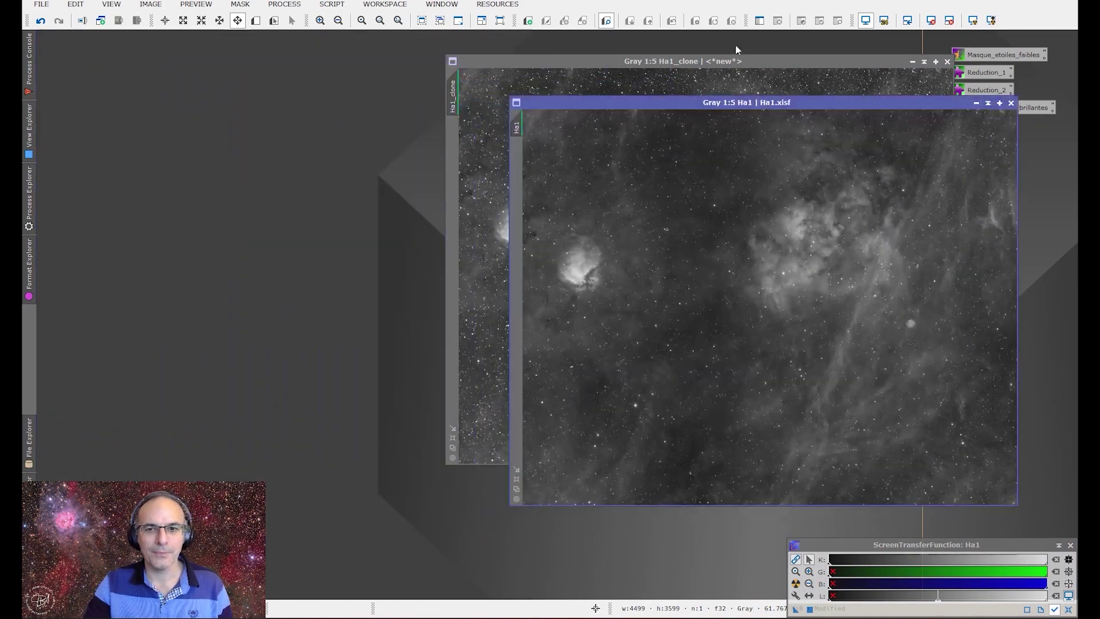
drag(679, 61, 271, 39)
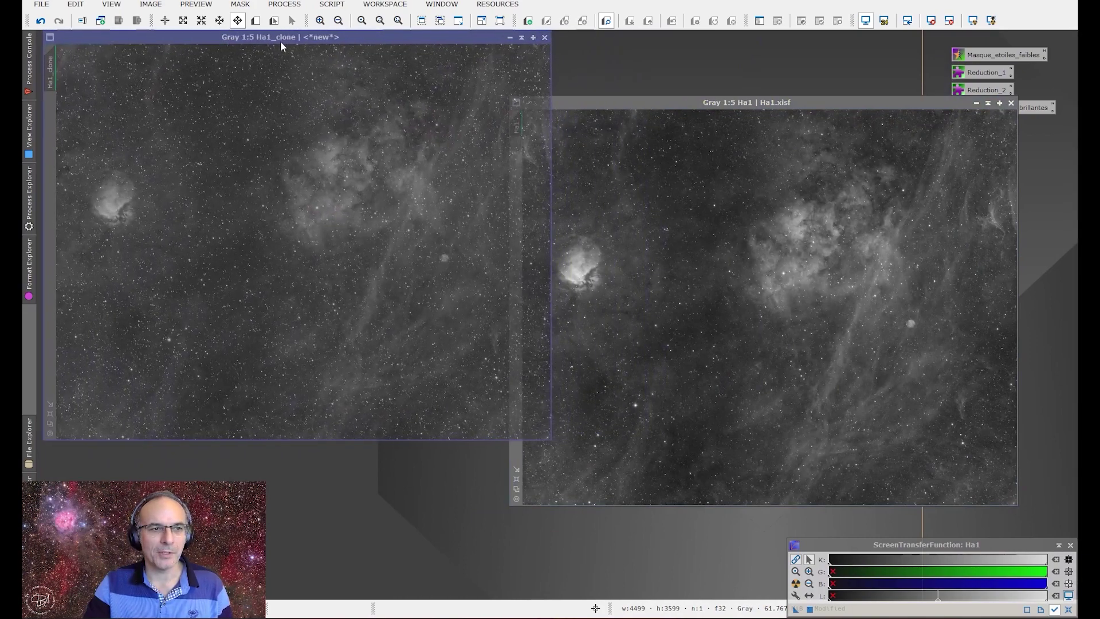
drag(599, 105, 638, 41)
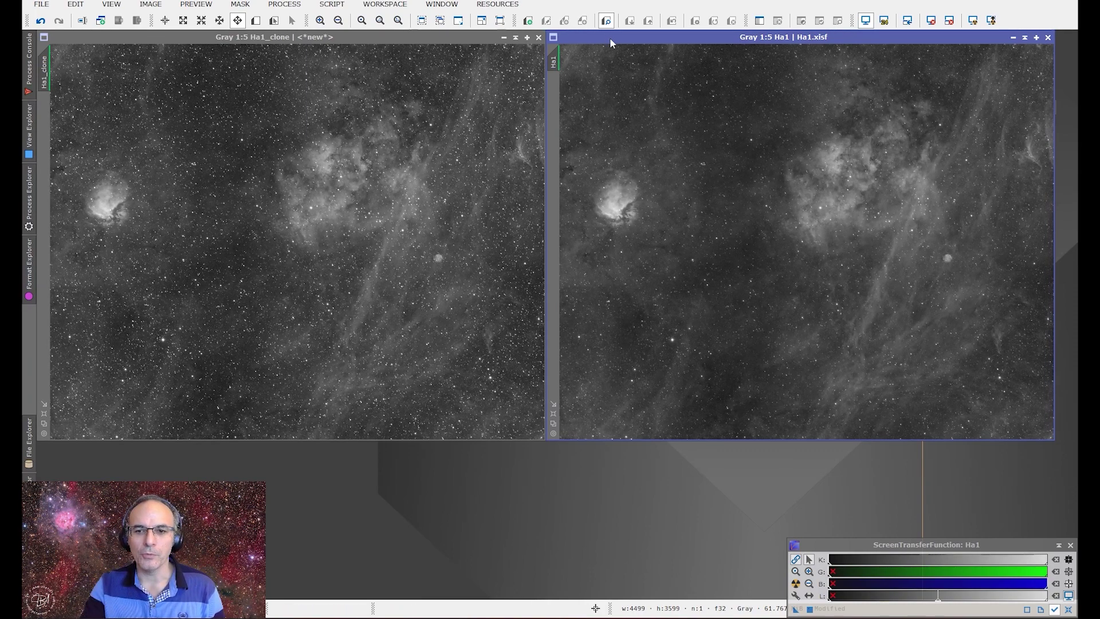
Try EZ Soft Stretch on Ha1 with target median 0.20, expand low 0.05 and aggressiveness 5.00.
drag(610, 40, 167, 42)
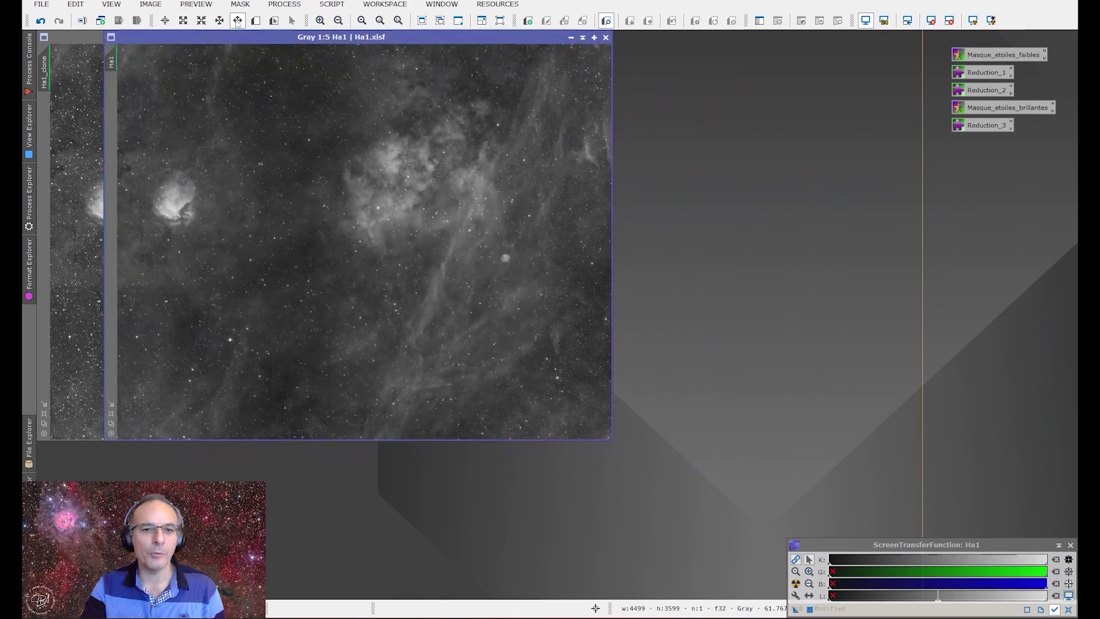
click(332, 4)
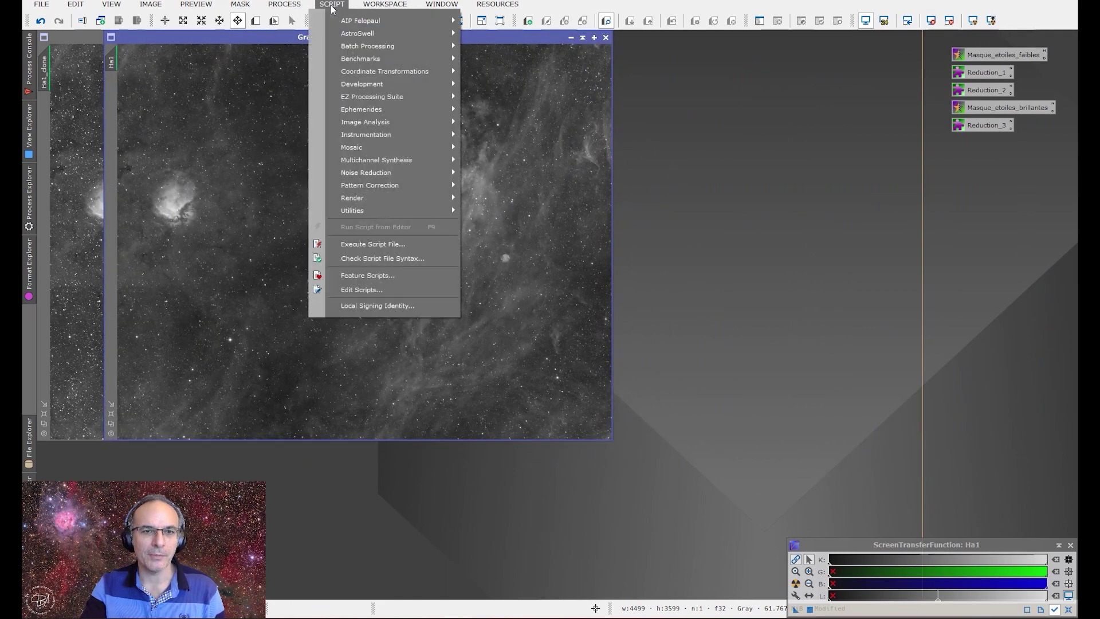
mouse_move(363, 95)
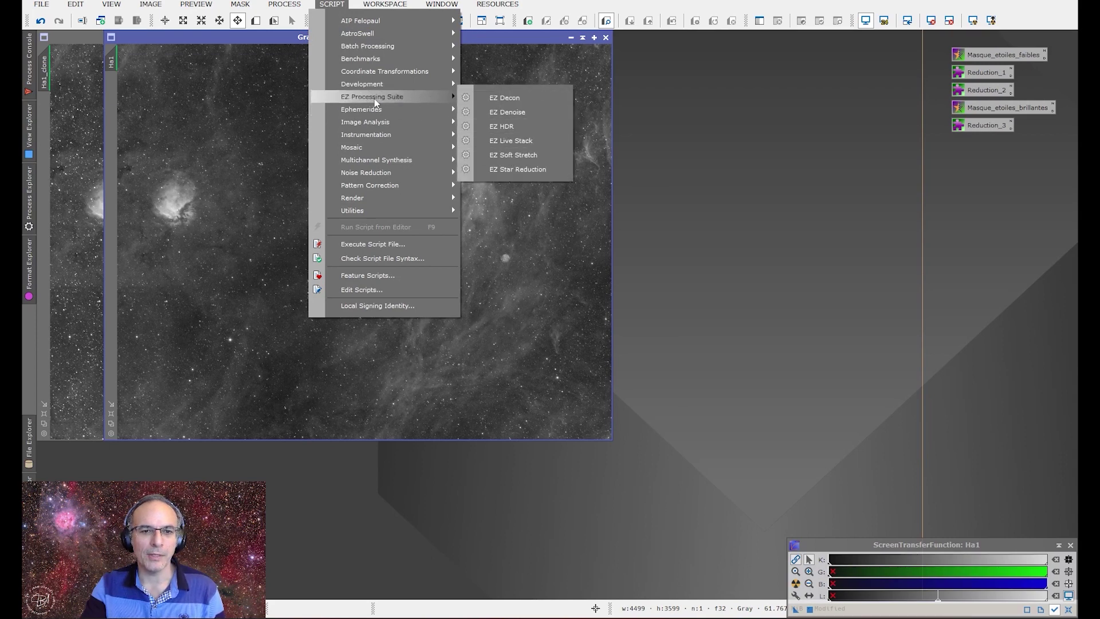
click(506, 156)
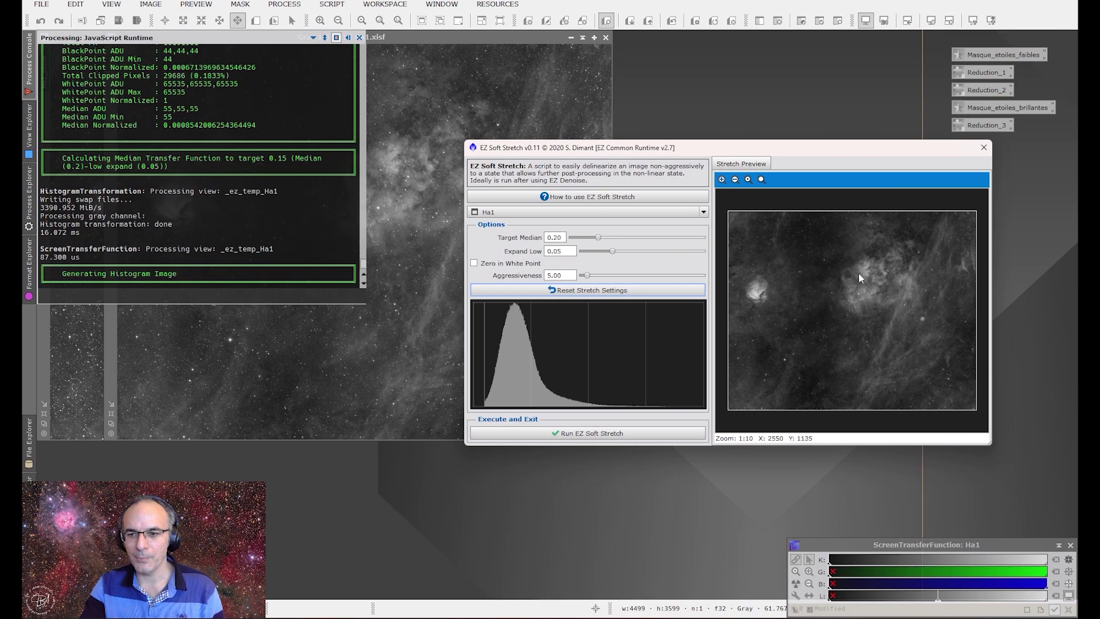
click(610, 433)
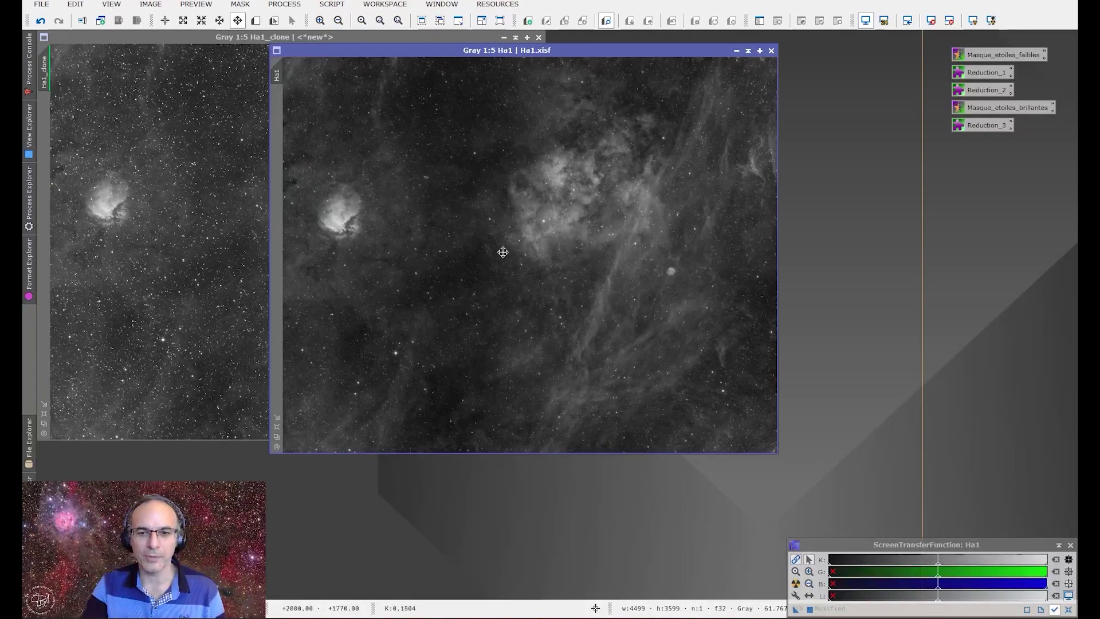
Examine the reduced stars across the stretched Ha1 at 2:1 and 3:1 for artifacts.
scroll(482, 159, up, 6)
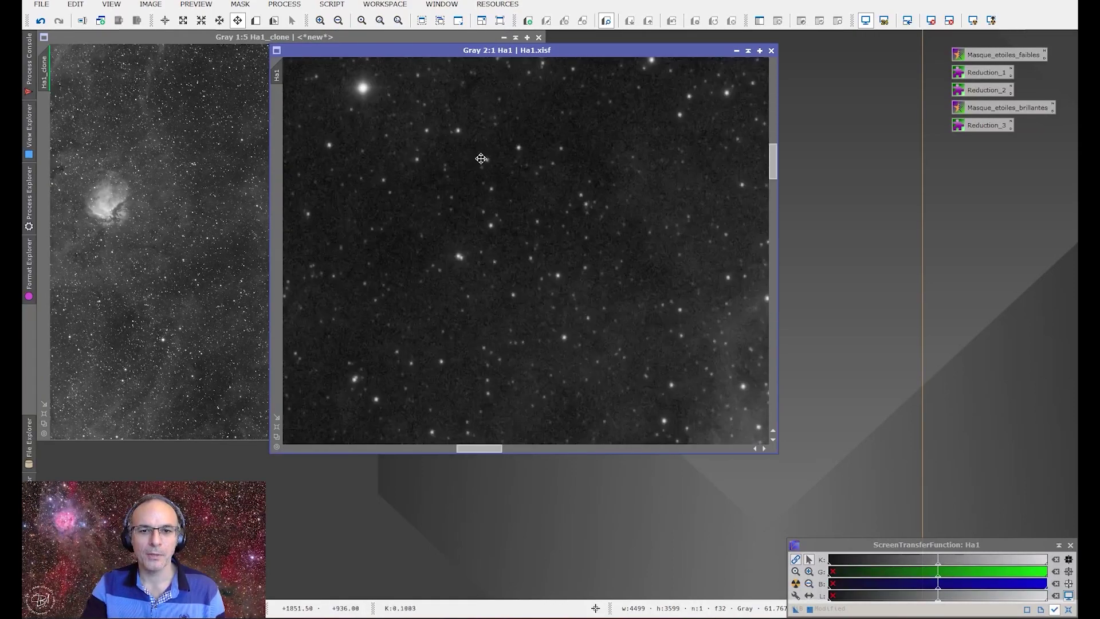
drag(445, 211, 633, 297)
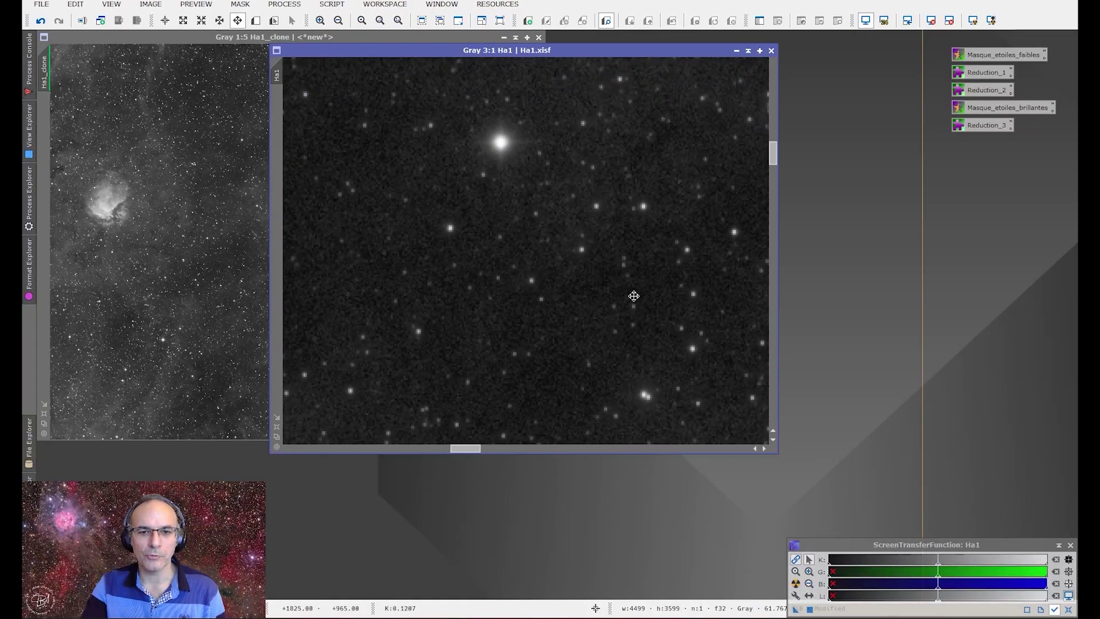
drag(510, 184, 530, 271)
drag(466, 234, 663, 182)
drag(355, 321, 531, 258)
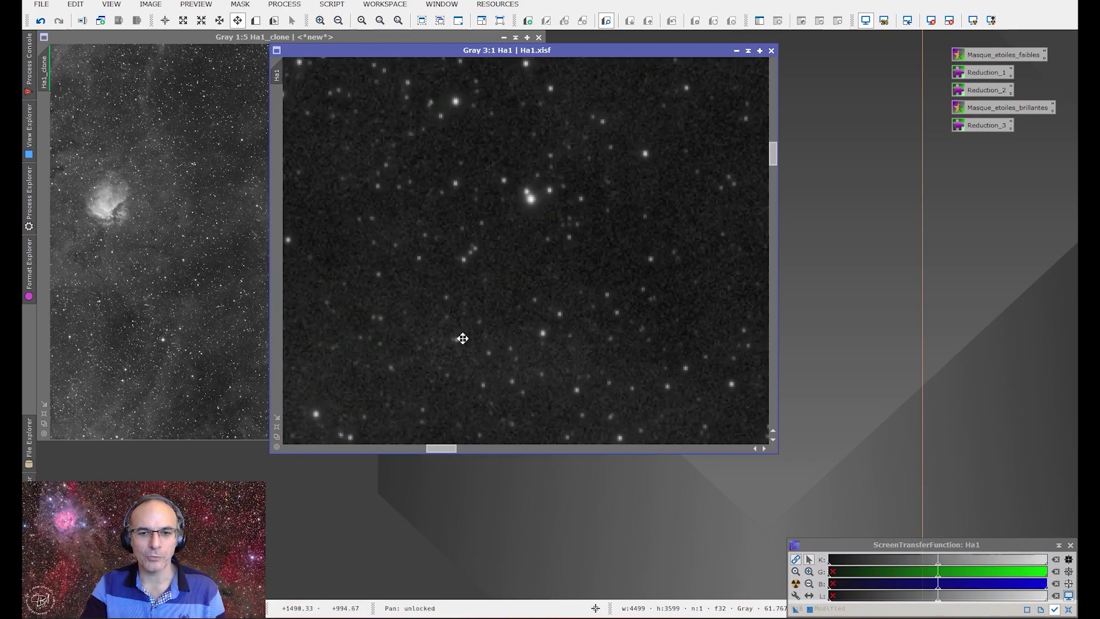
drag(459, 336, 386, 255)
drag(531, 290, 310, 125)
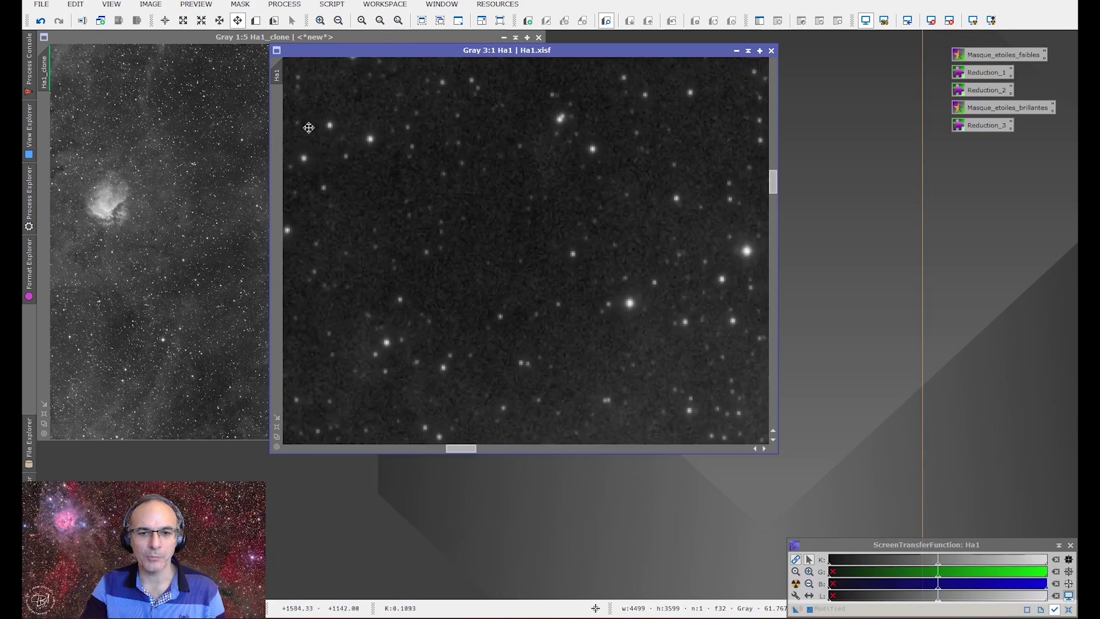
drag(653, 344, 378, 156)
scroll(526, 226, down, 2)
scroll(526, 288, down, 2)
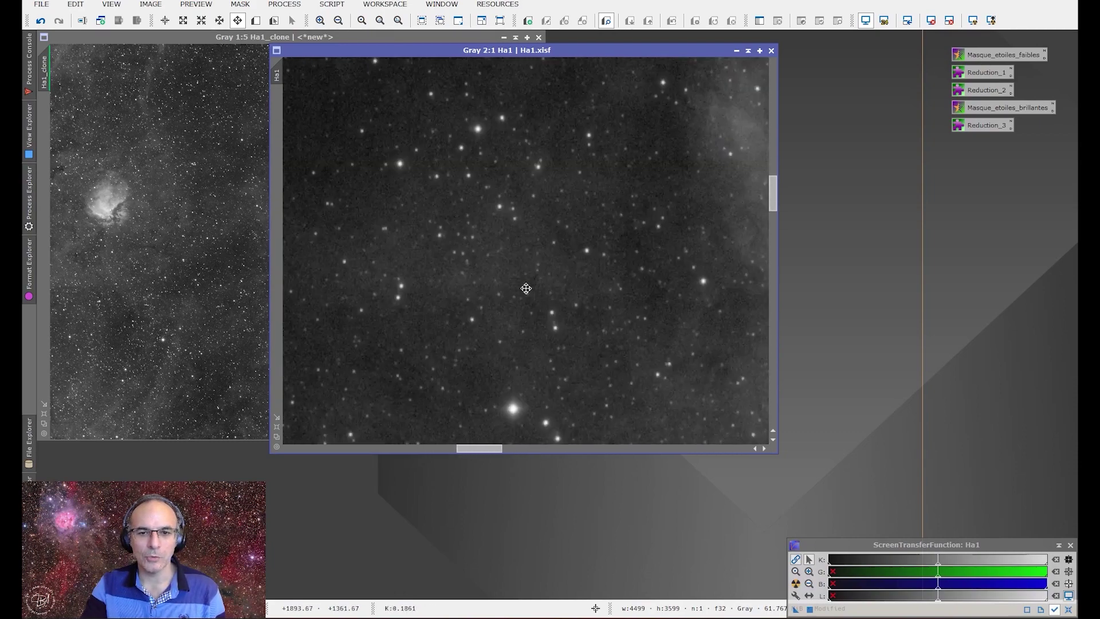
scroll(526, 288, down, 2)
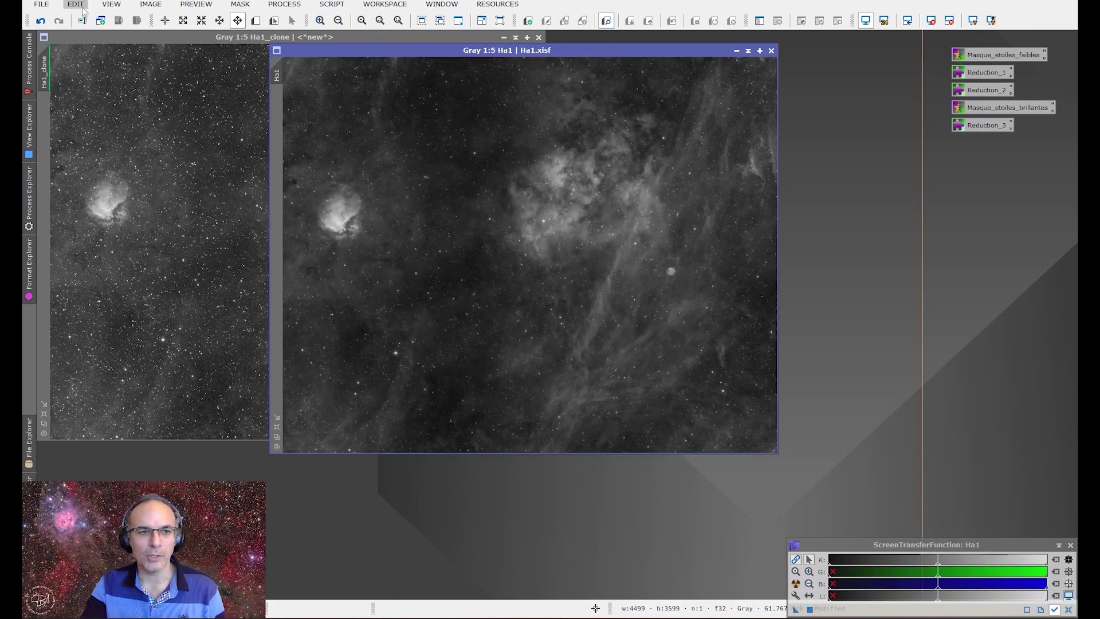
Undo the soft stretch on Ha1, restore its automatic screen stretch, and place it beside Ha1_clone.
click(42, 21)
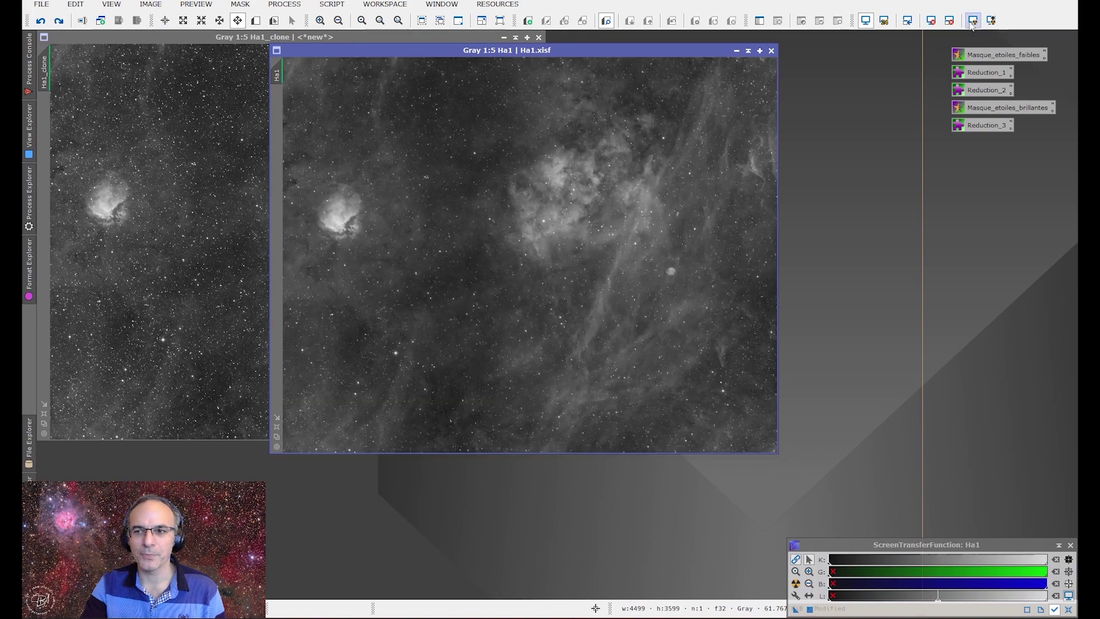
drag(525, 56, 802, 42)
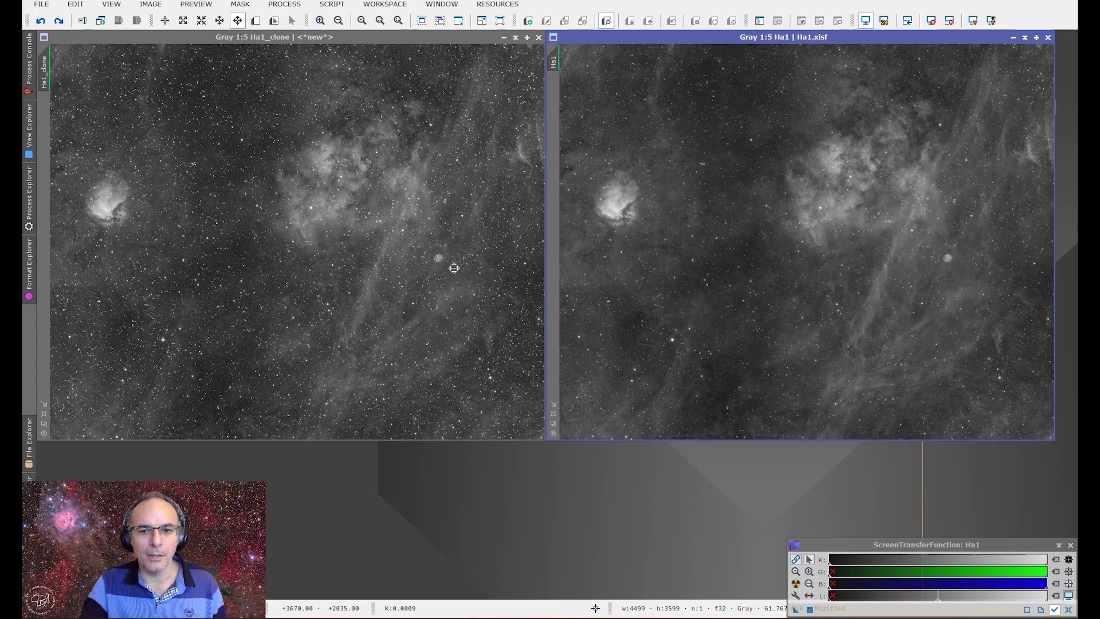
Enter the PixelMath expression (0.5*Ha1)+(0.5*Ha1_clone) to blend the reduced and original images equally.
click(283, 10)
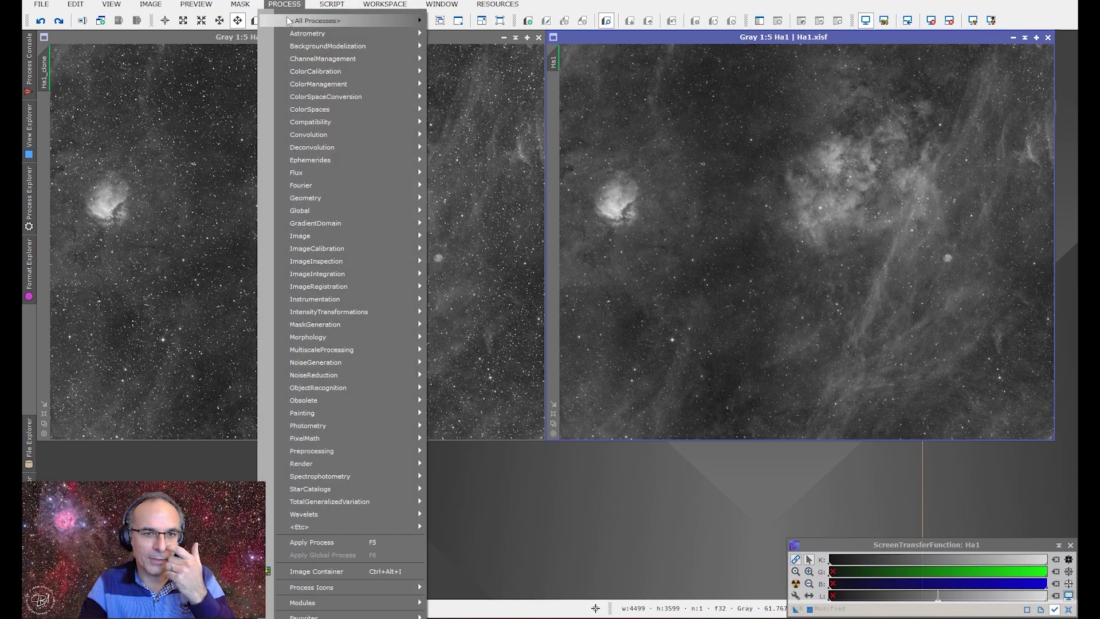
mouse_move(344, 20)
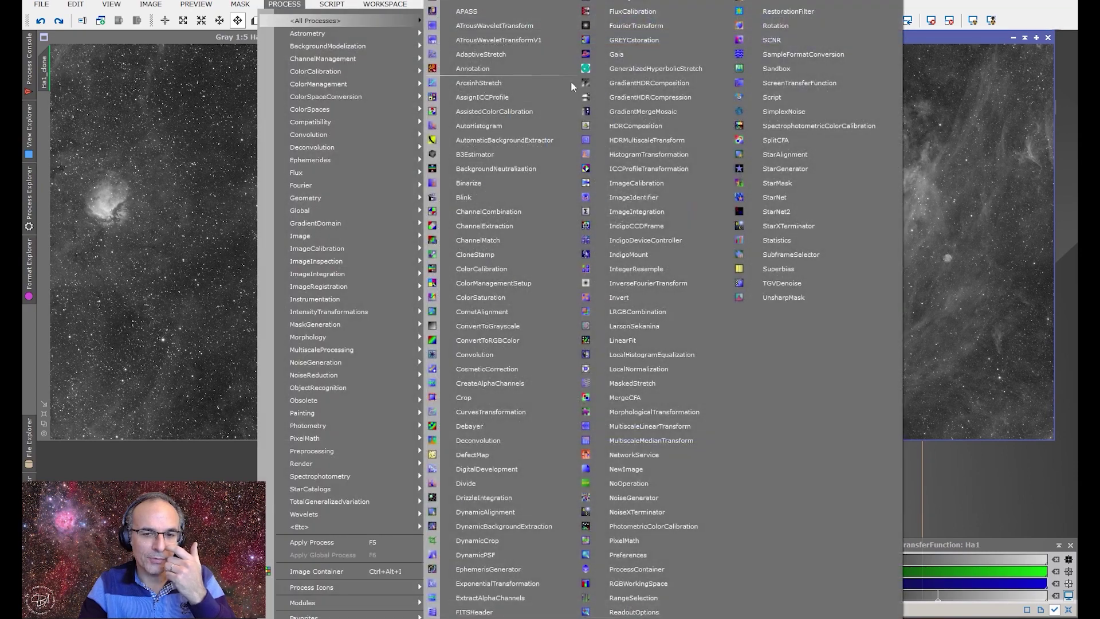
click(637, 539)
drag(657, 291, 590, 387)
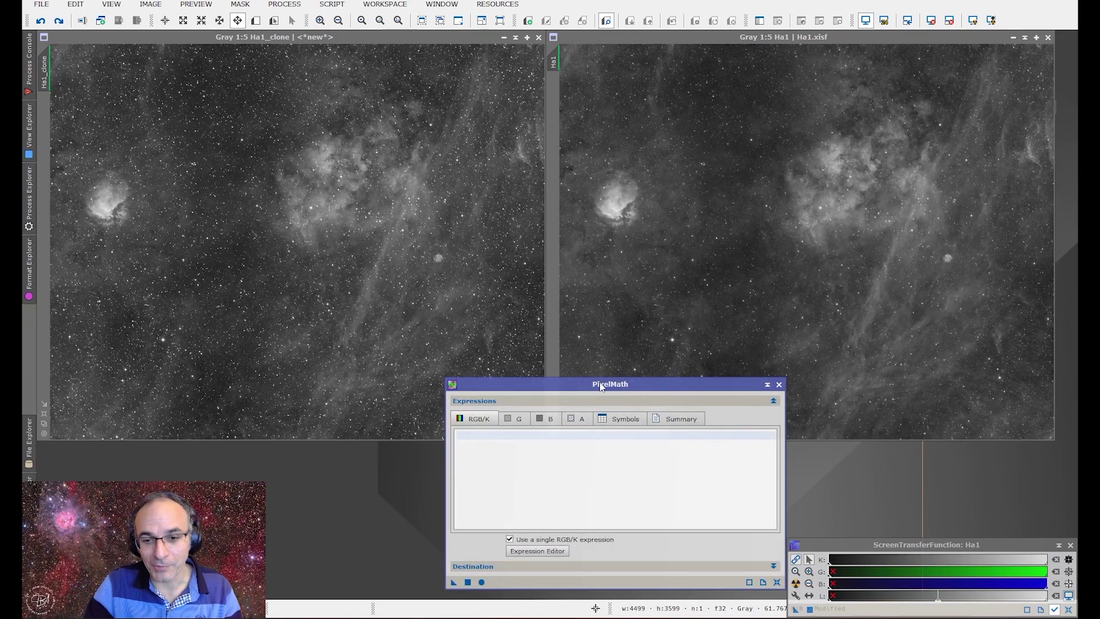
click(512, 438)
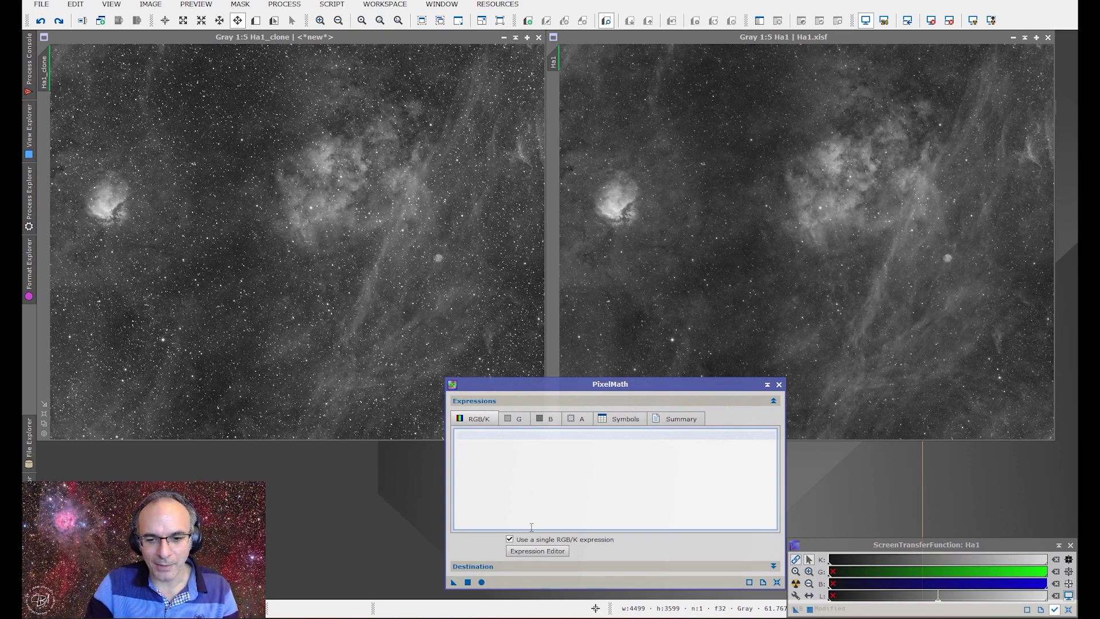
click(562, 551)
drag(553, 115, 773, 168)
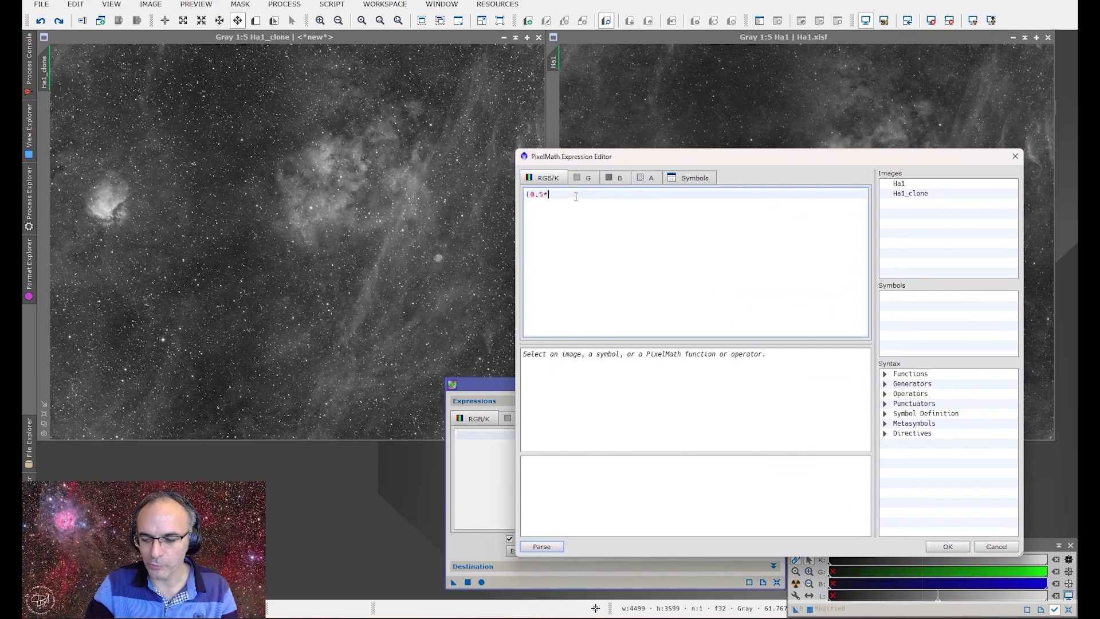
double_click(901, 184)
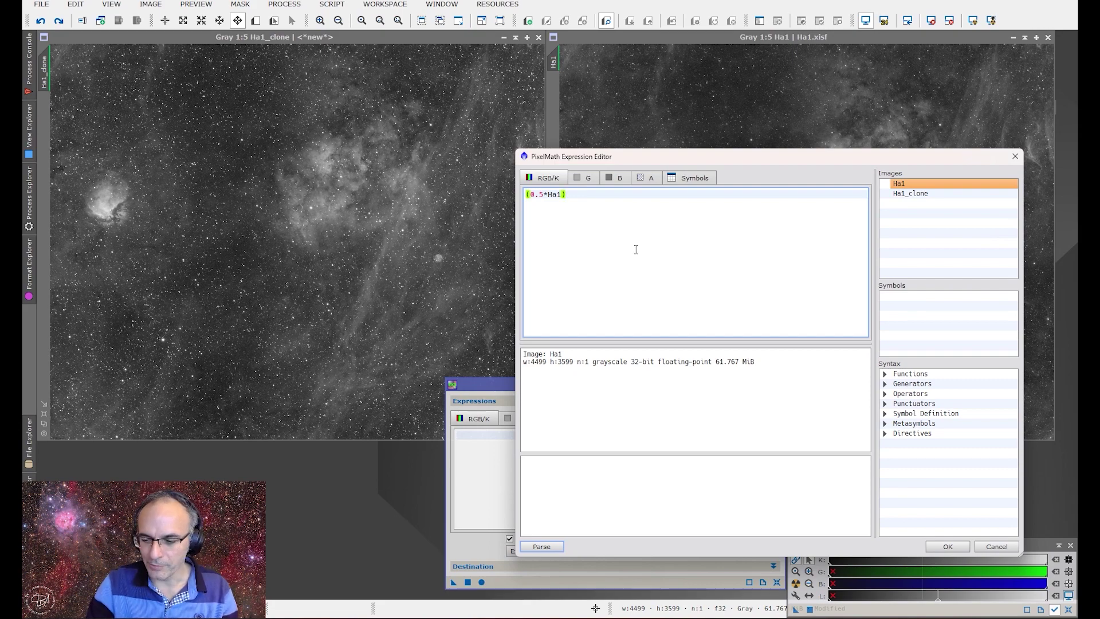
text()+(0.5*)
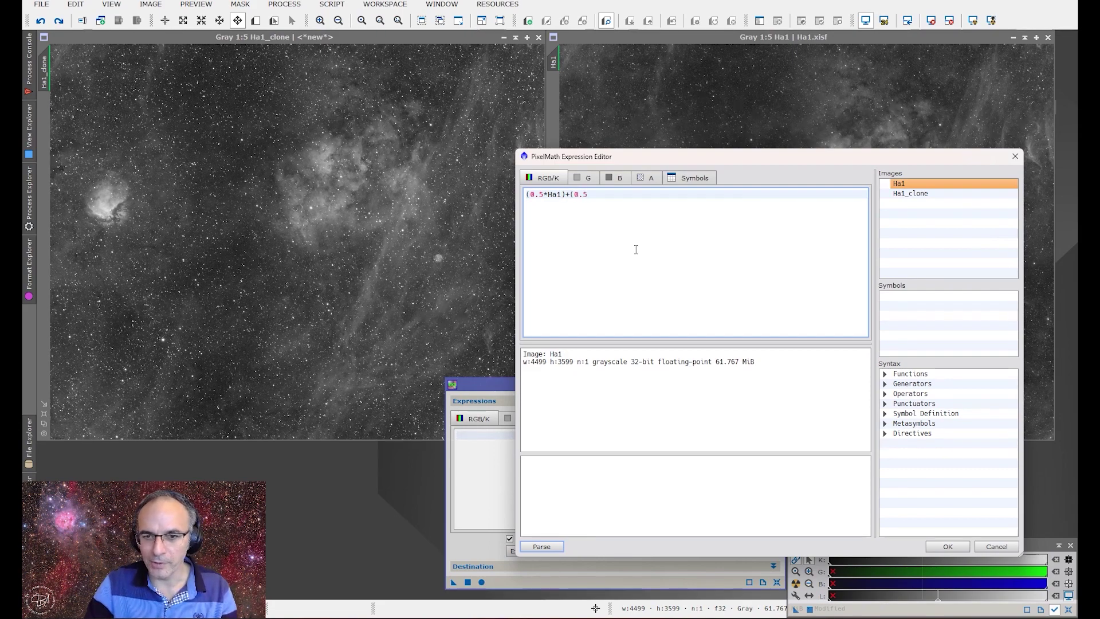
double_click(897, 194)
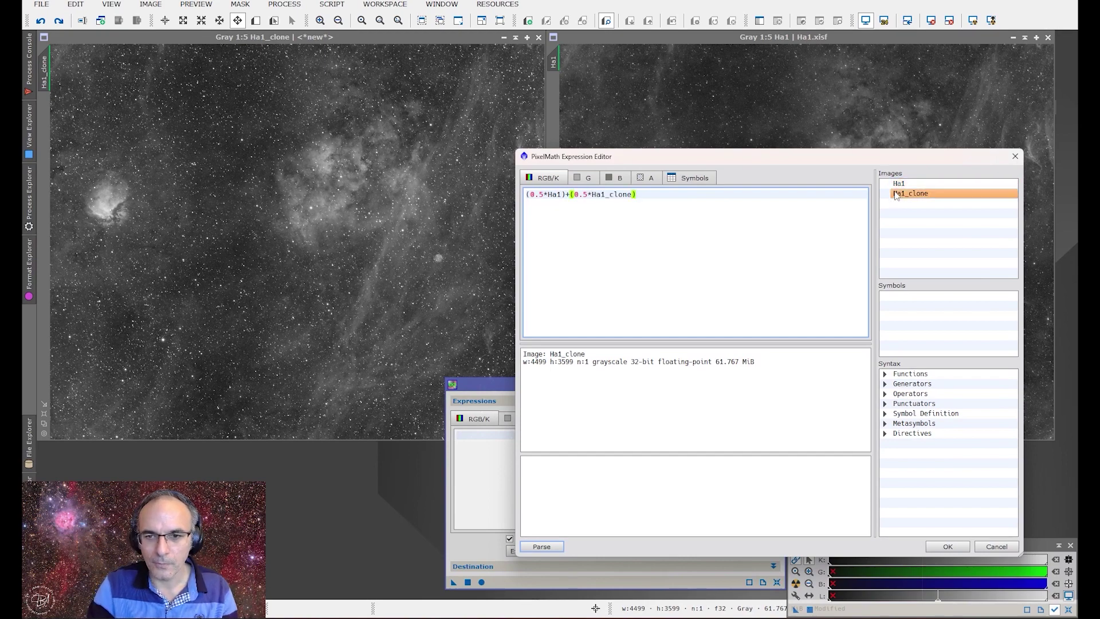
click(946, 546)
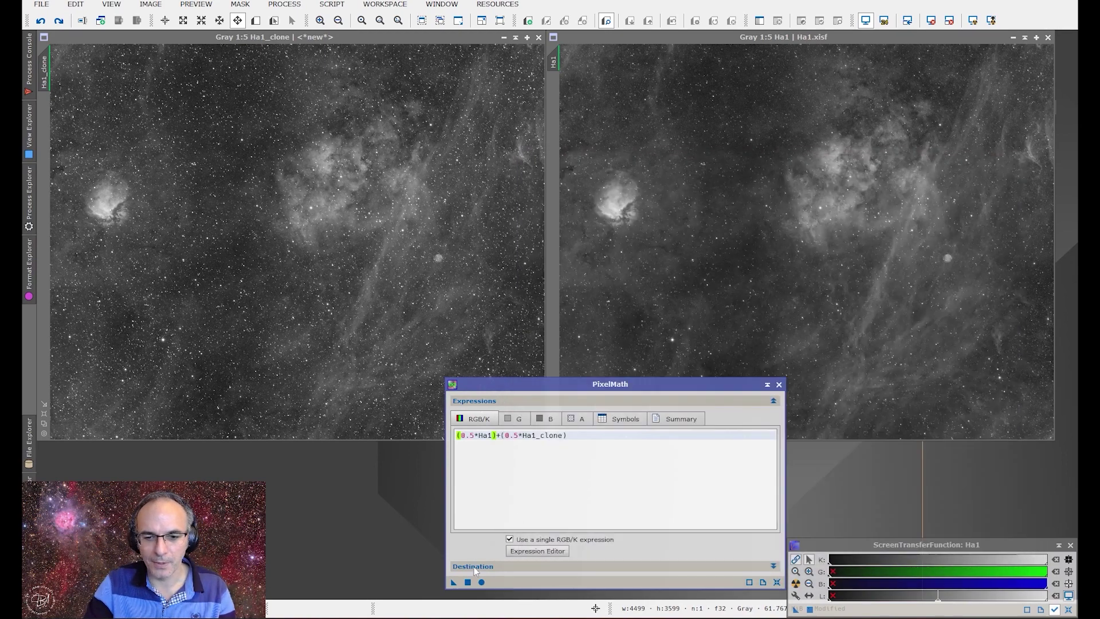
Generate the PixelMath blend as a new image, and apply an automatic screen stretch to it.
drag(549, 385, 696, 126)
click(671, 307)
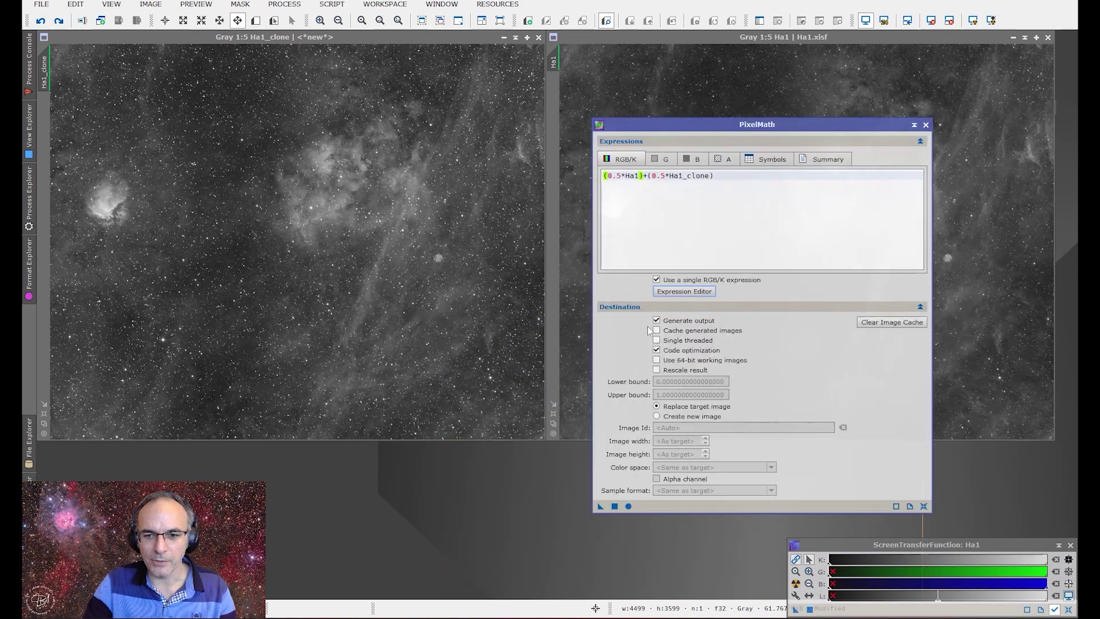
click(672, 414)
click(638, 304)
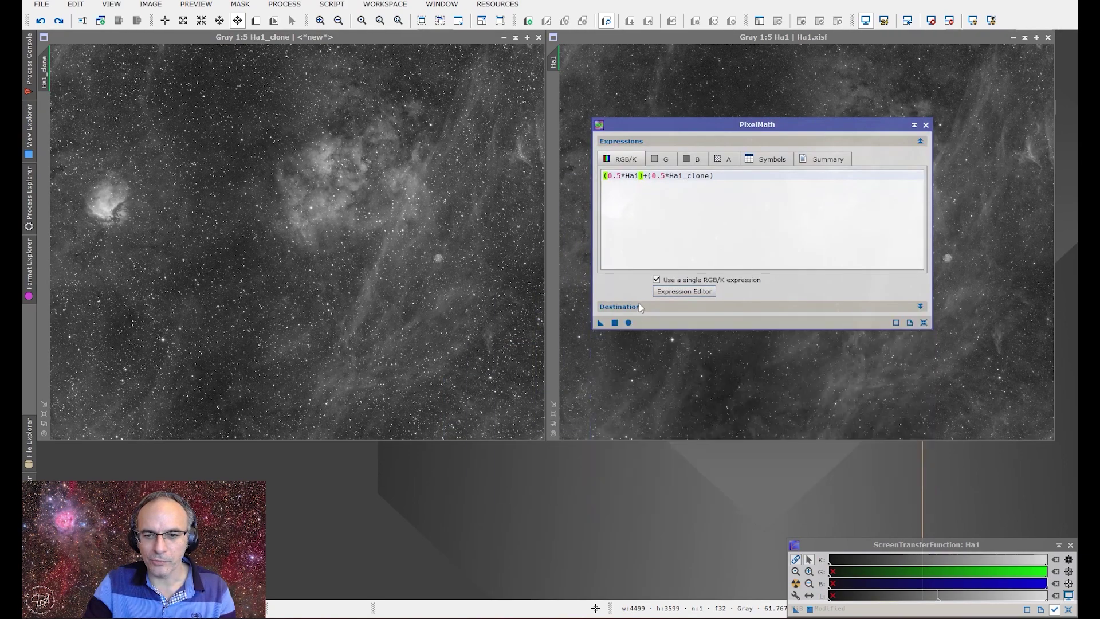
click(613, 323)
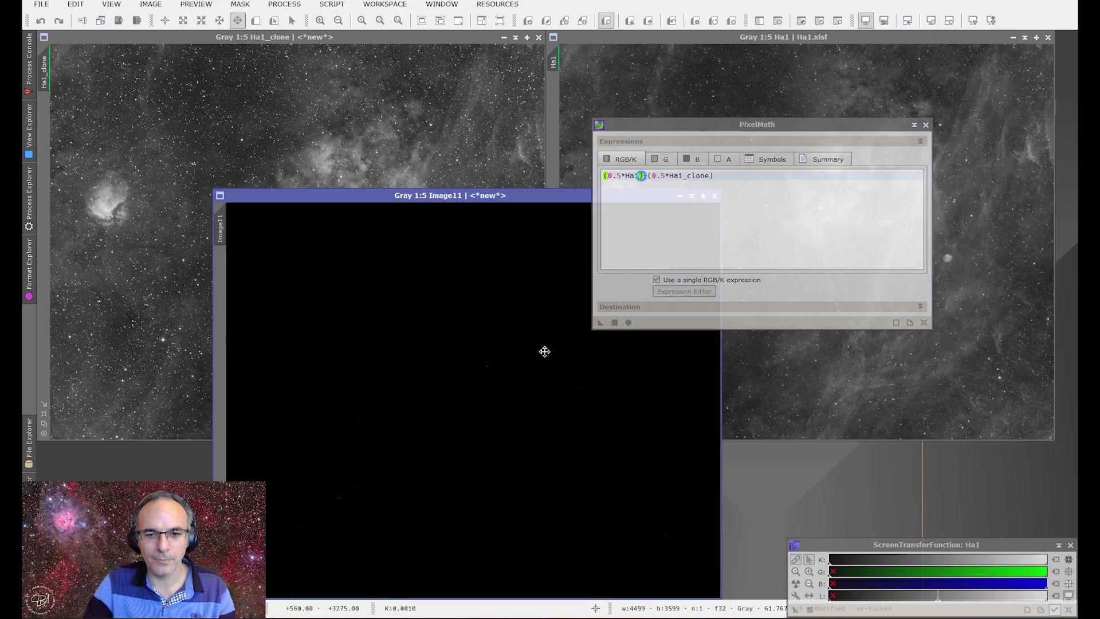
click(925, 125)
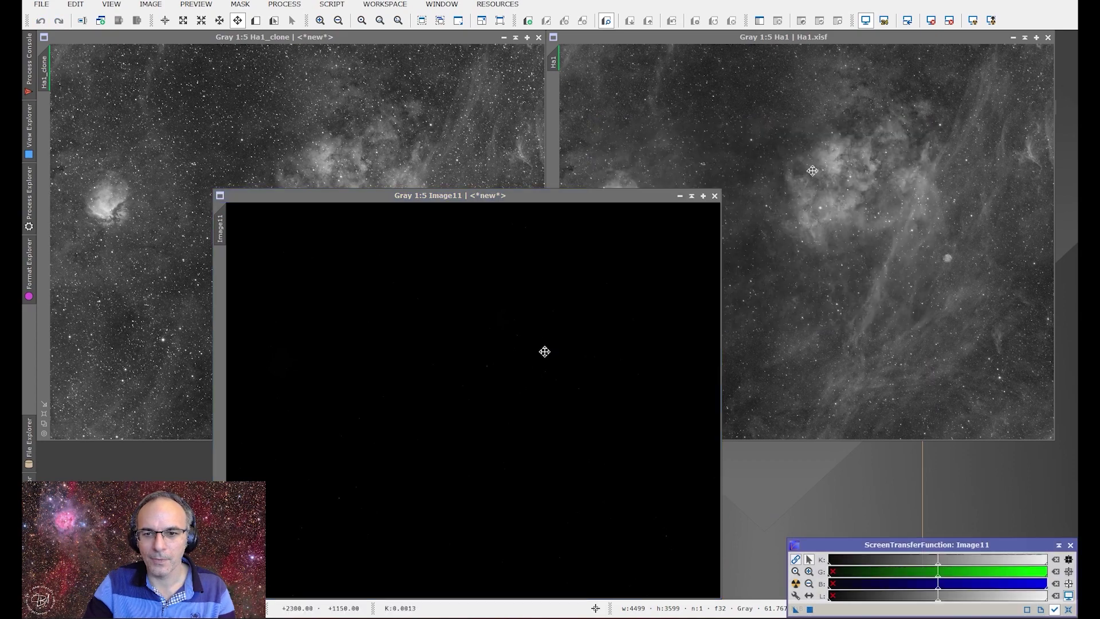
click(973, 20)
drag(528, 197, 593, 114)
Reduce the Ha1_clone view to 1:7 and fit its window to the image.
click(190, 236)
scroll(189, 236, down, 1)
scroll(189, 236, down, 1)
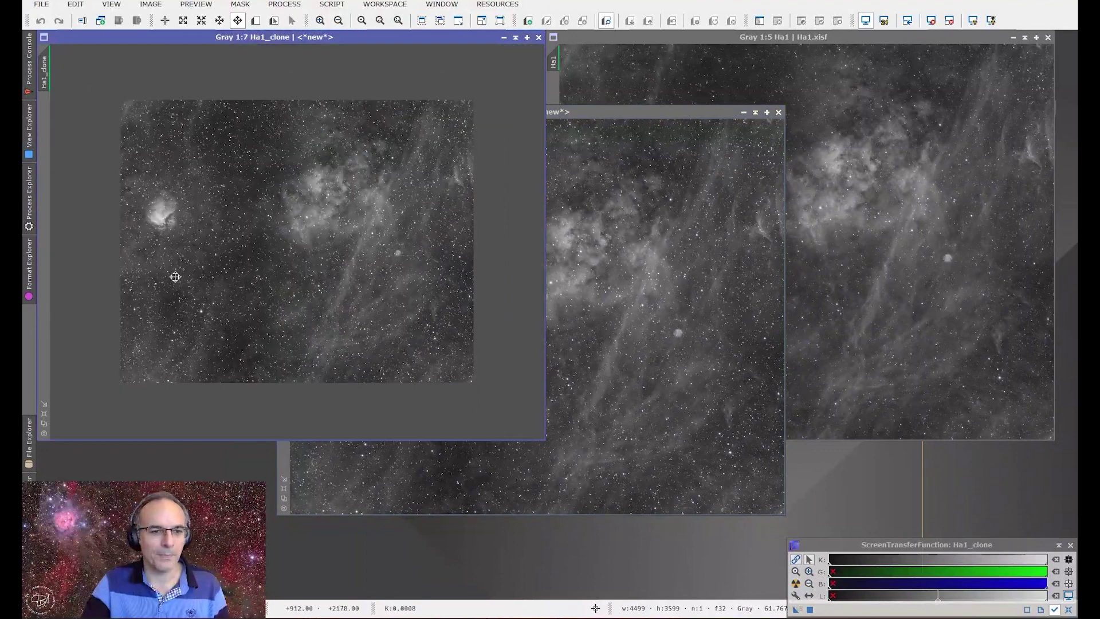
click(45, 404)
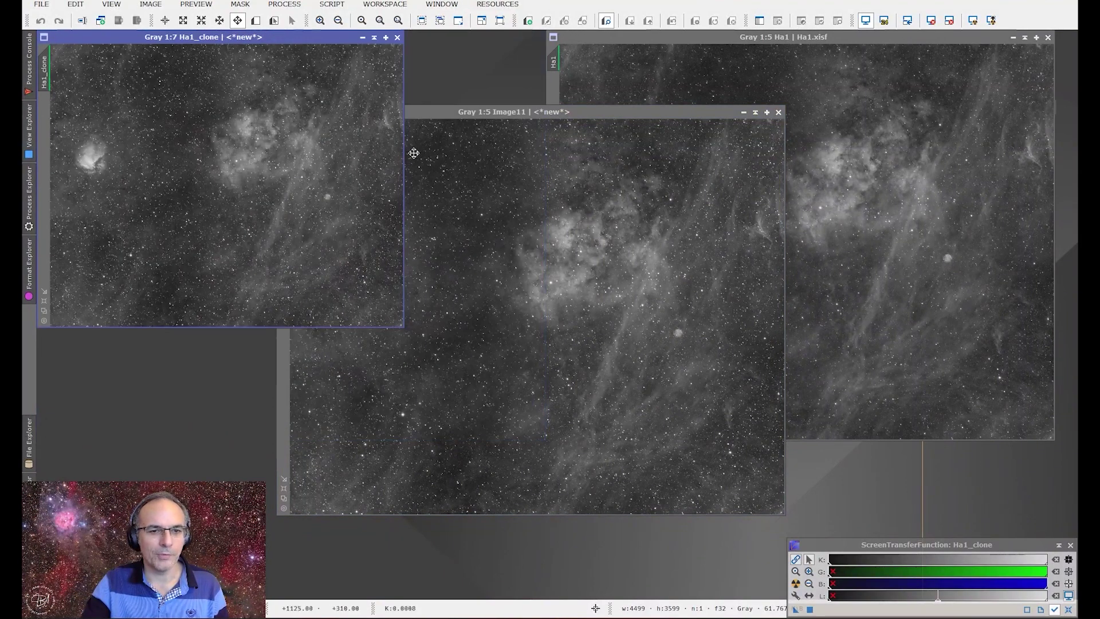
Reduce the Ha1 view to 1:7, fit its window to the image, and place it directly beside Ha1_clone.
click(666, 89)
scroll(666, 89, down, 1)
scroll(666, 89, down, 1)
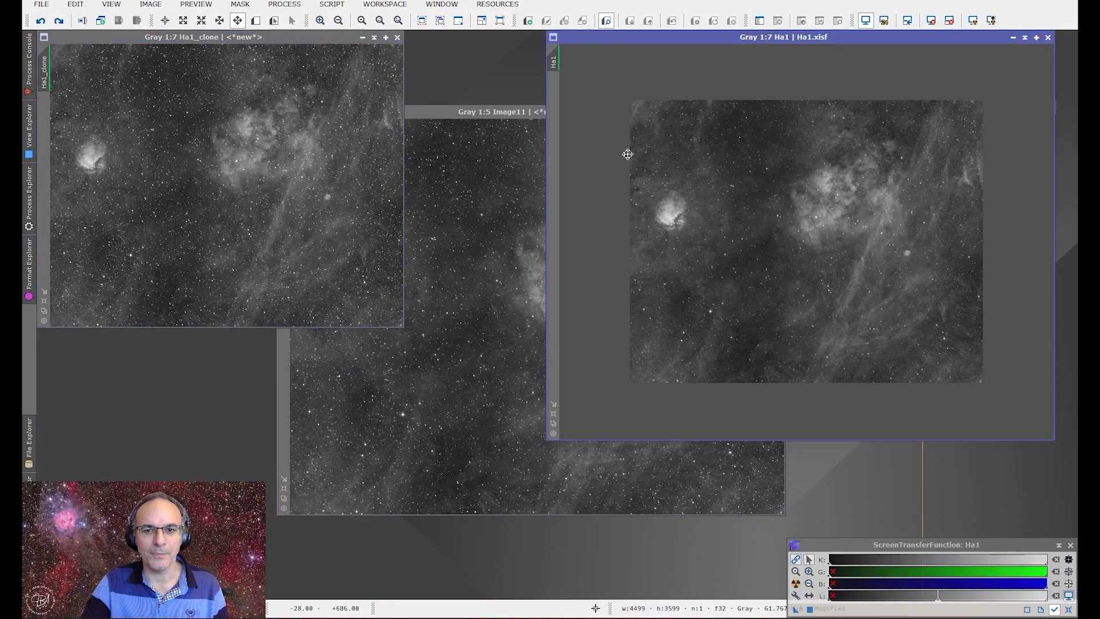
click(553, 404)
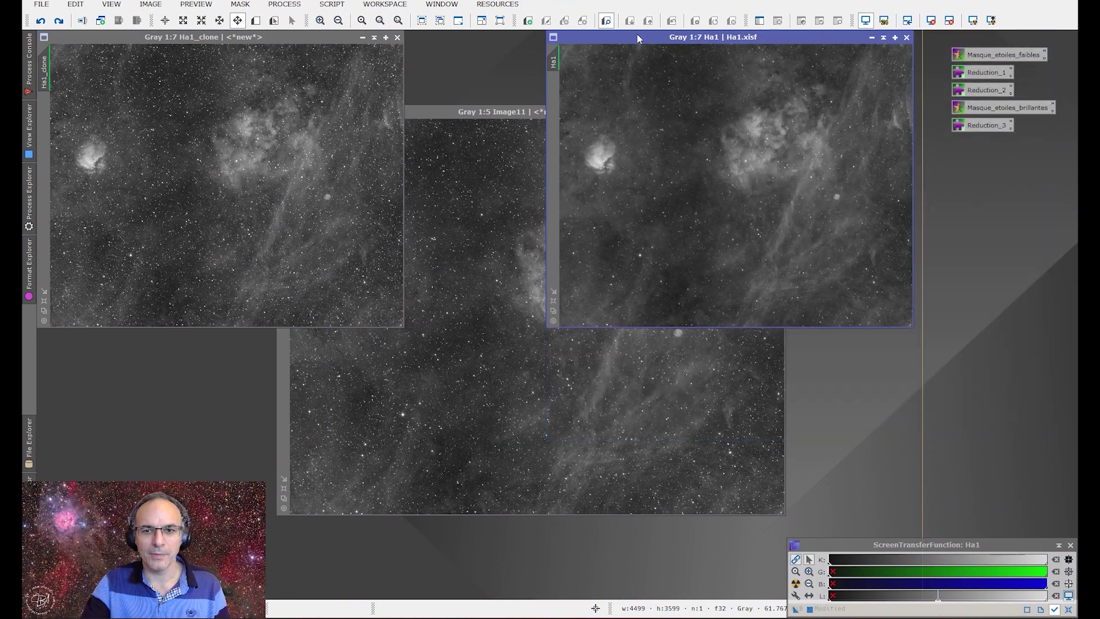
drag(638, 38, 497, 38)
Reduce the blended image to 1:7 with a fitted window, and place it overlapping the lower part of Ha1.
click(524, 392)
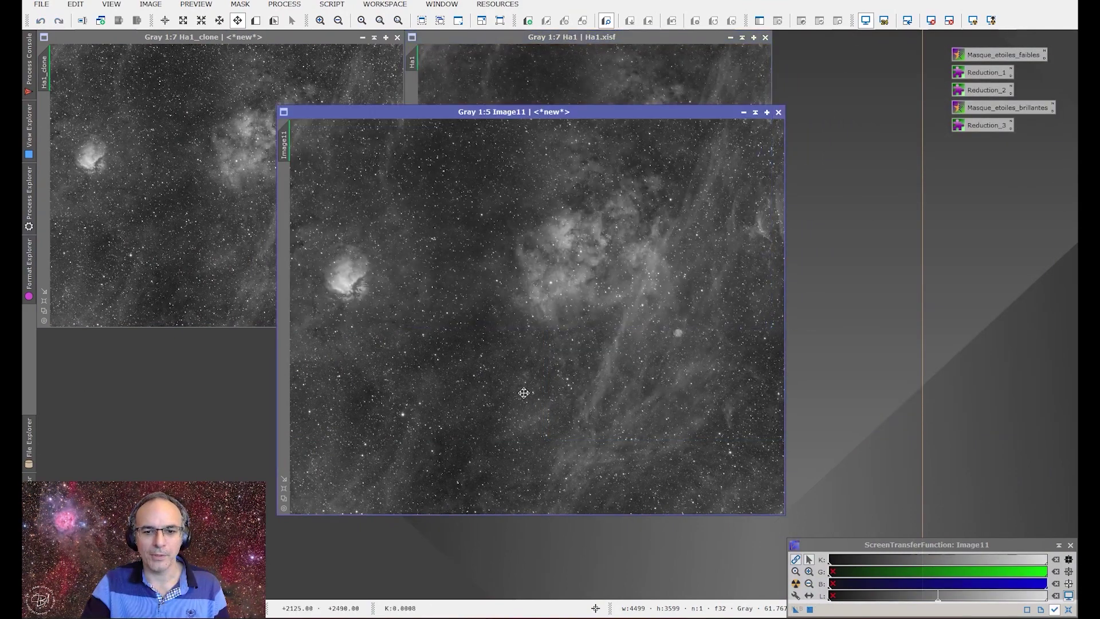
scroll(523, 393, down, 2)
click(284, 479)
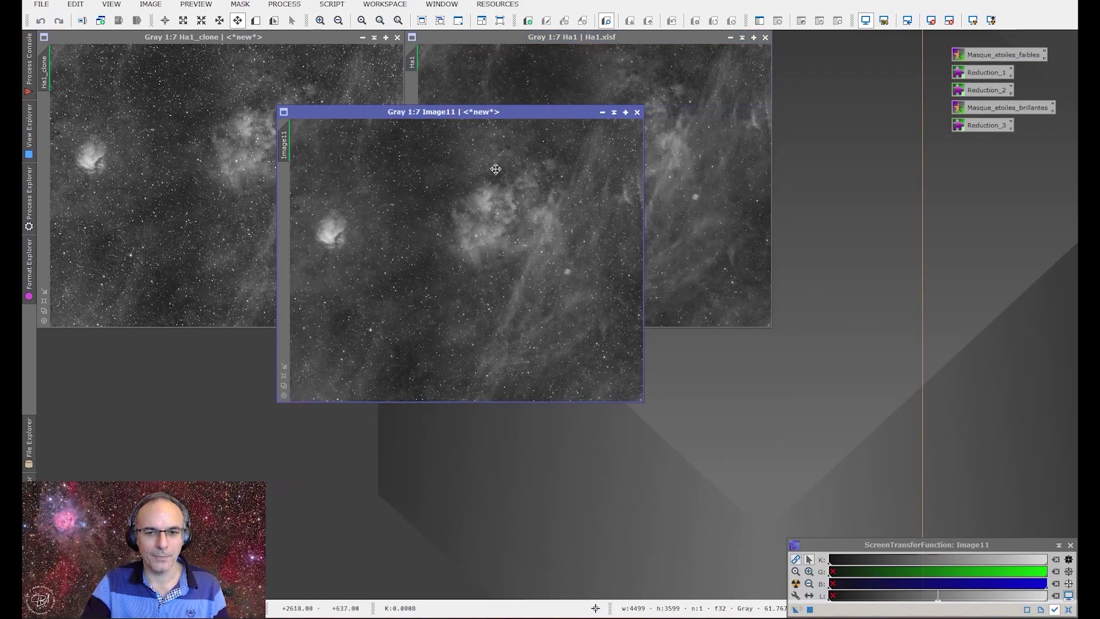
drag(474, 113, 928, 41)
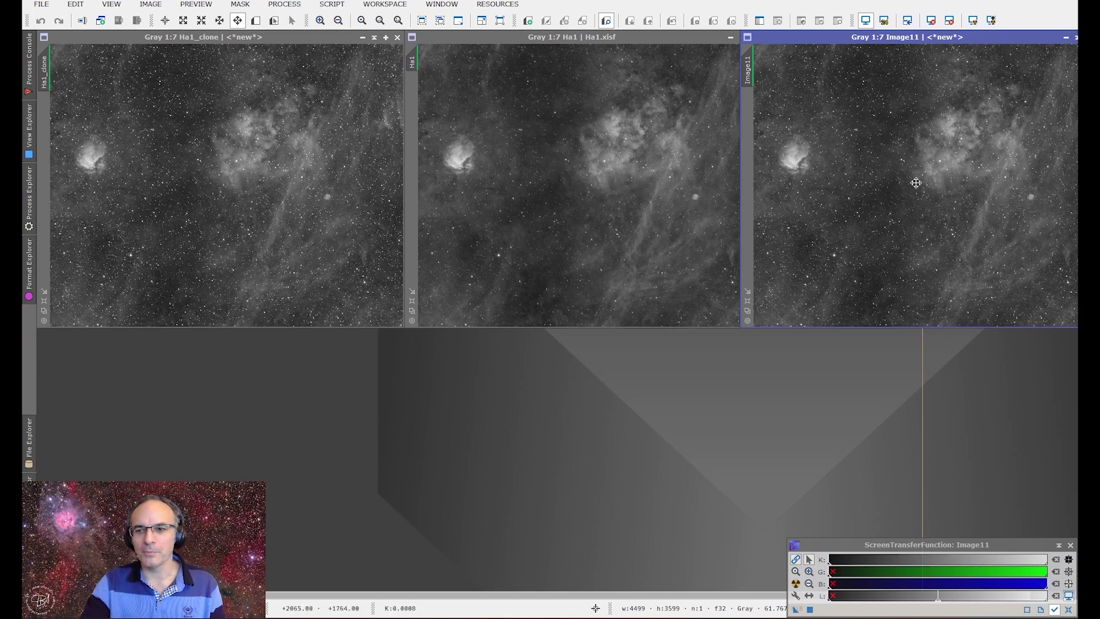
drag(911, 37, 721, 236)
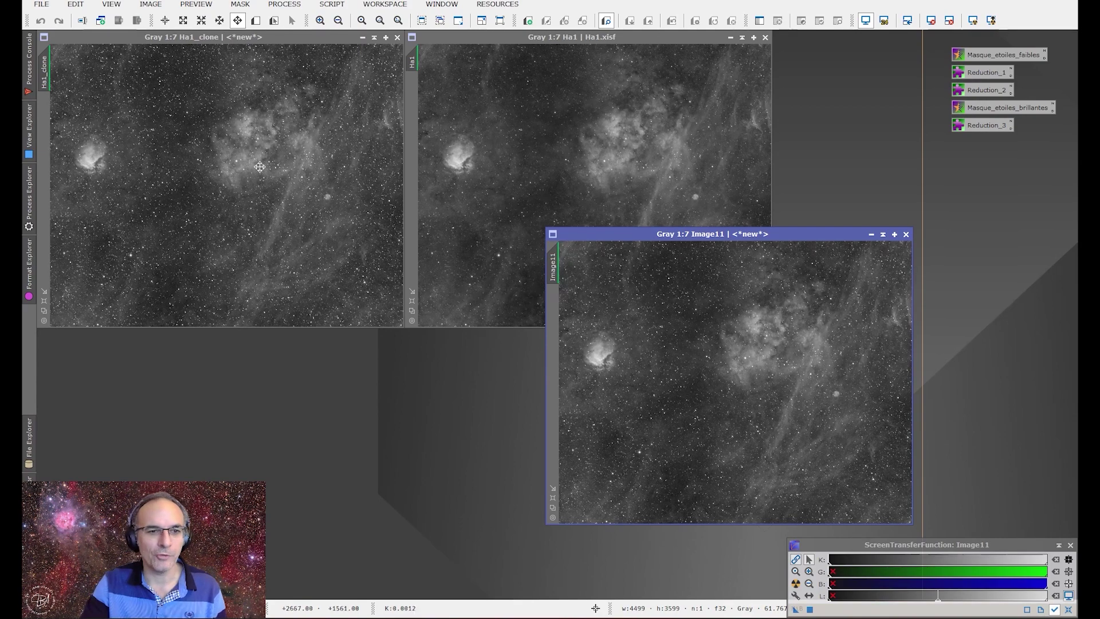
Show the bright central star in Ha1_clone at 1:1, and copy that view to Ha1 and the blended image.
scroll(210, 162, up, 3)
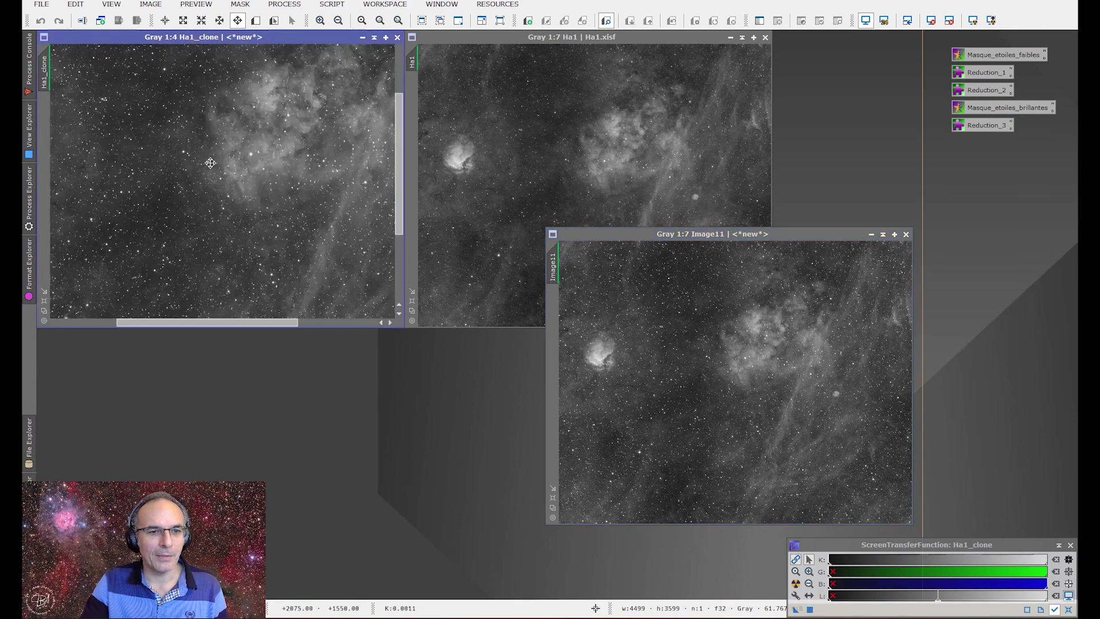
scroll(210, 162, up, 4)
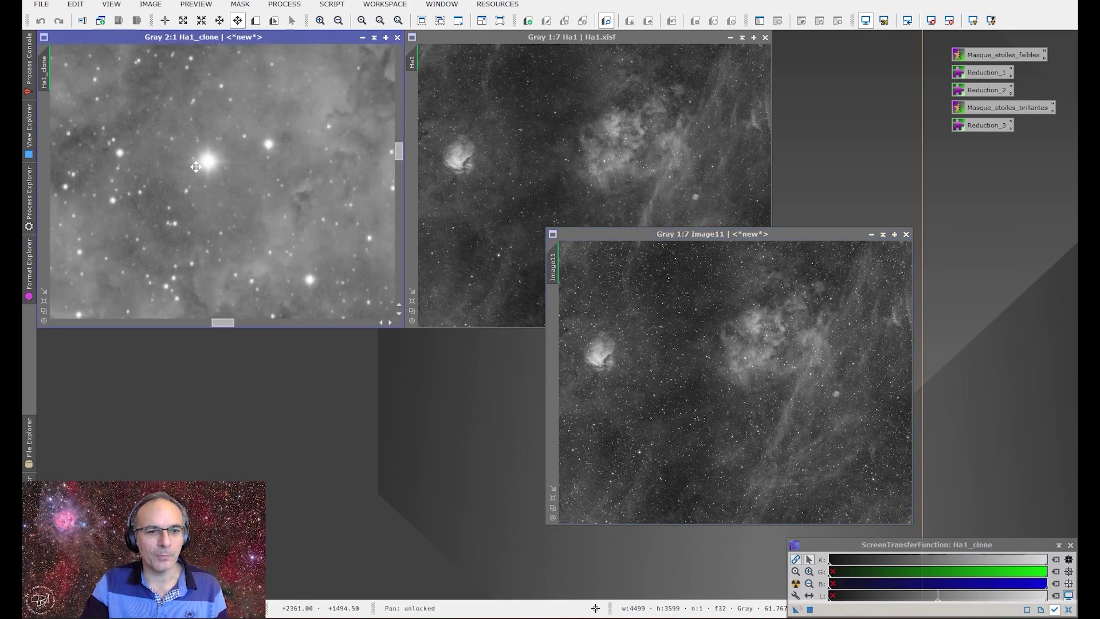
scroll(196, 167, down, 1)
drag(44, 74, 412, 60)
click(622, 369)
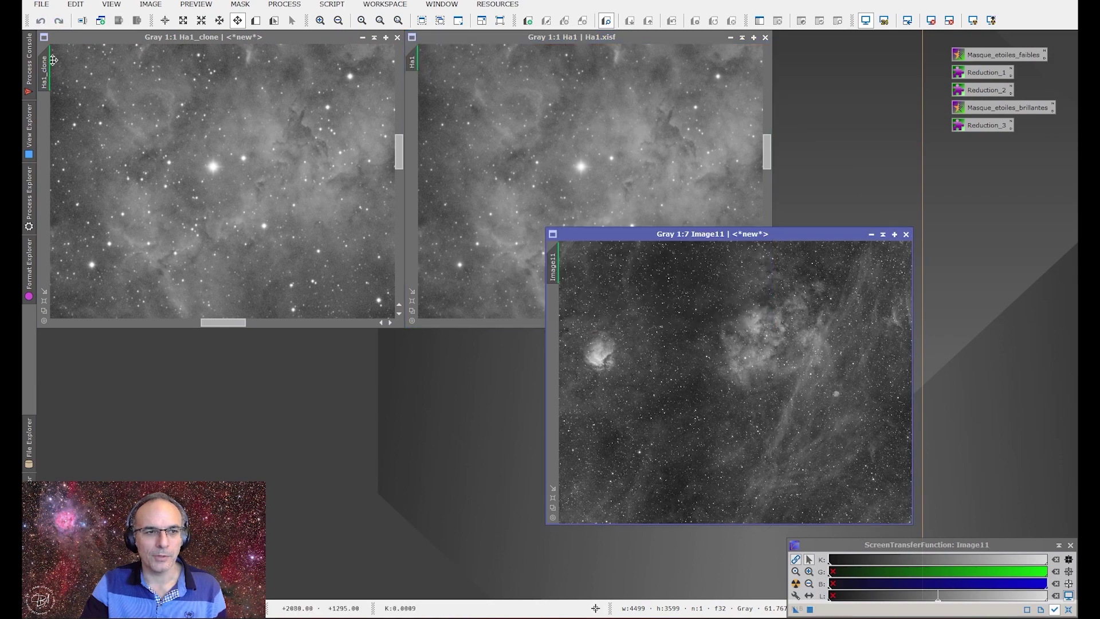
drag(53, 60, 580, 337)
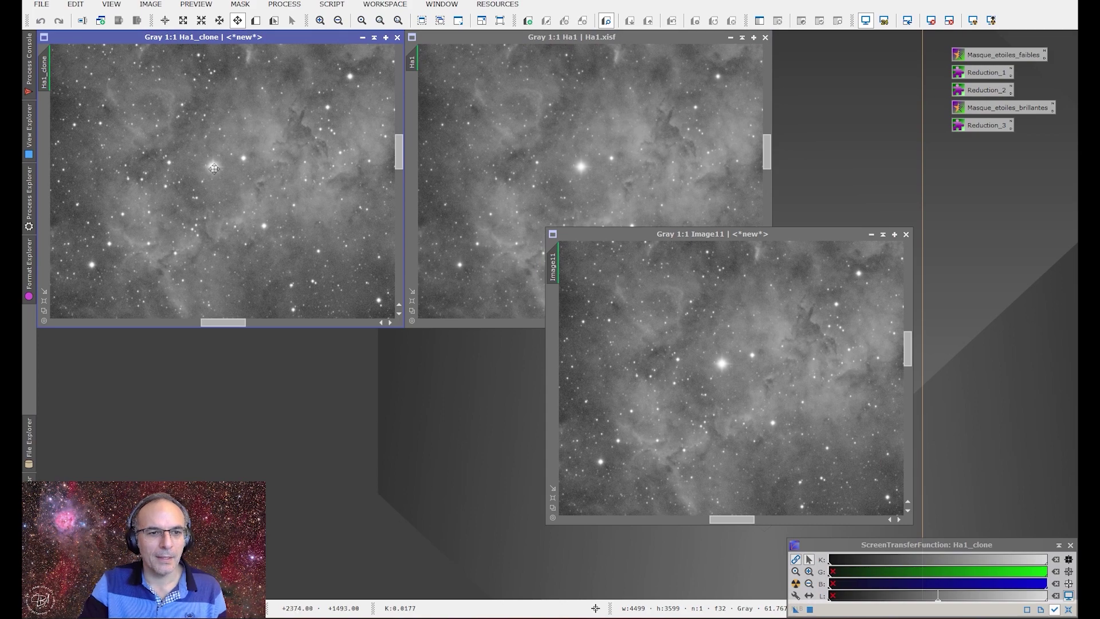
Compare the bright central star at 3:1 in Ha1_clone, Ha1 and the blended image.
scroll(214, 168, up, 2)
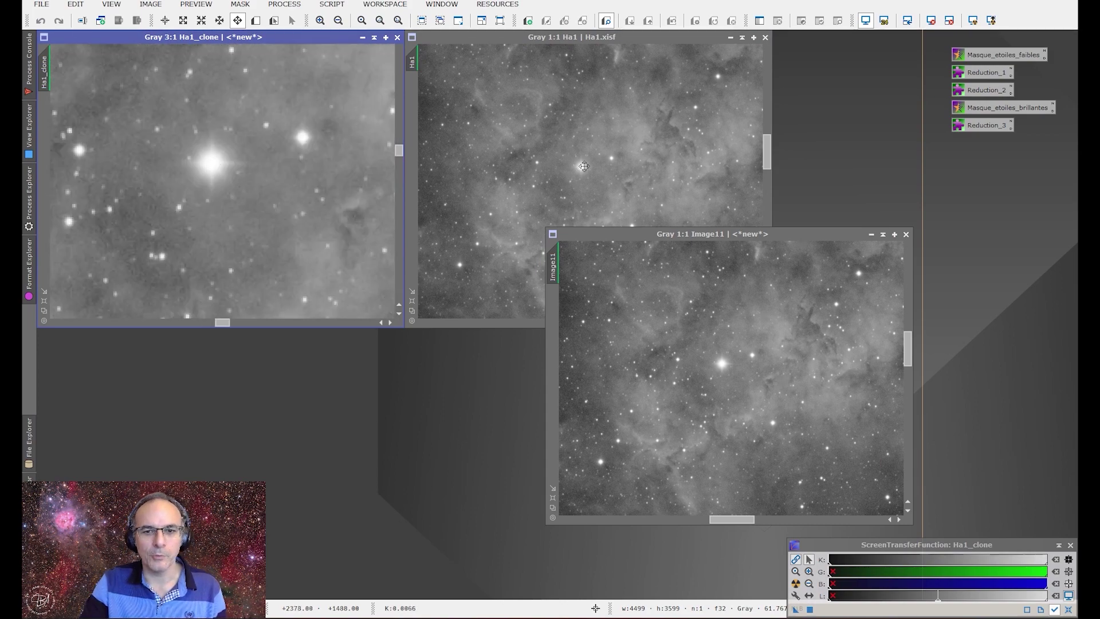
scroll(584, 166, up, 2)
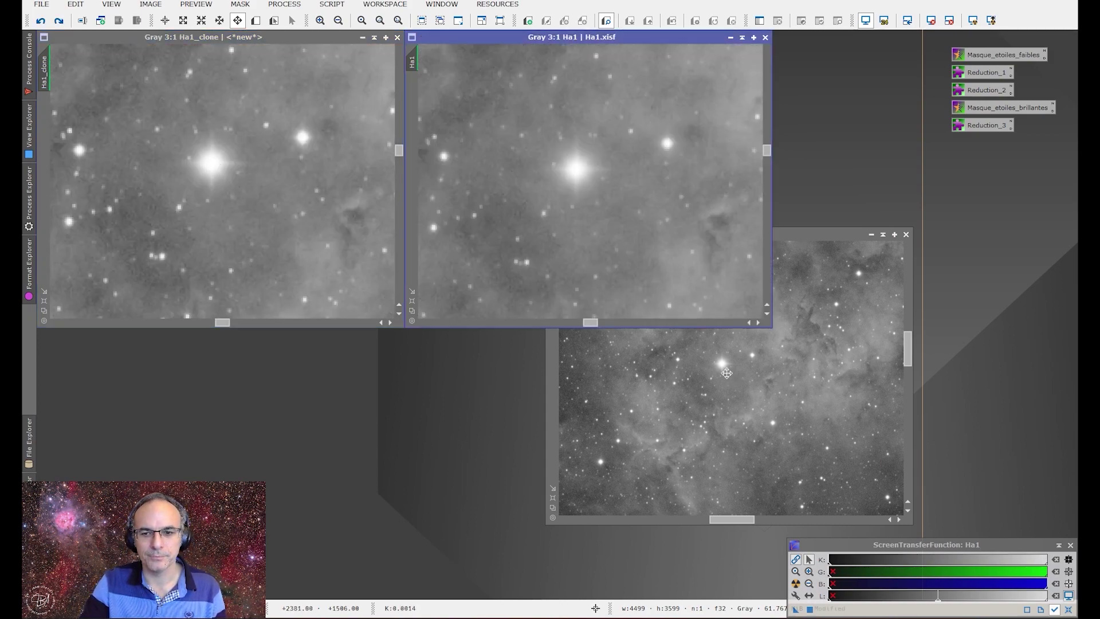
scroll(727, 373, up, 2)
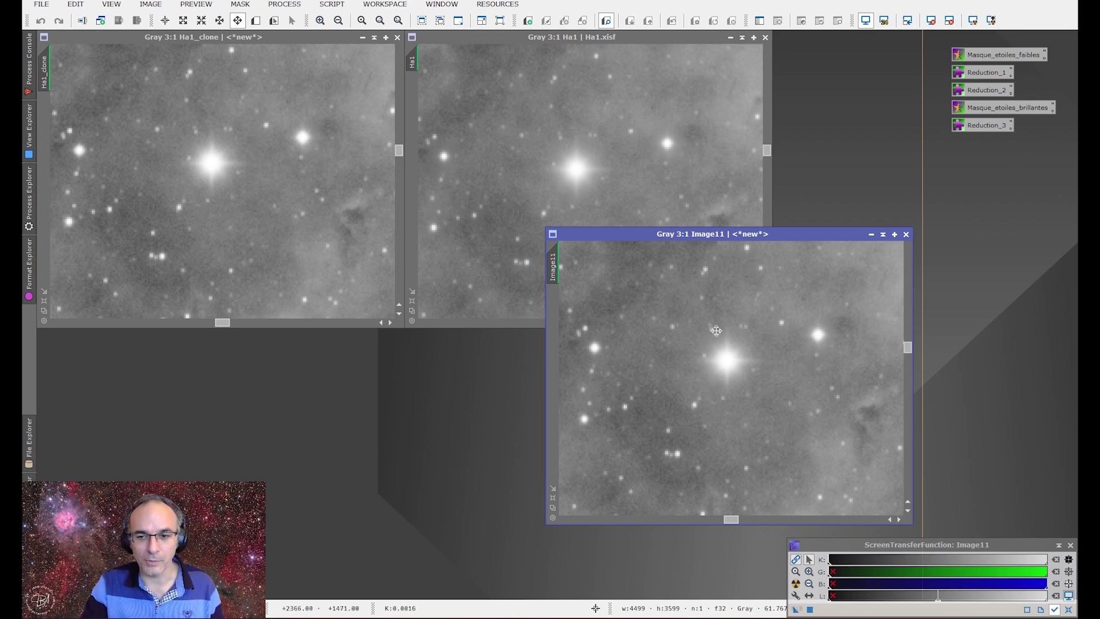
scroll(711, 363, down, 1)
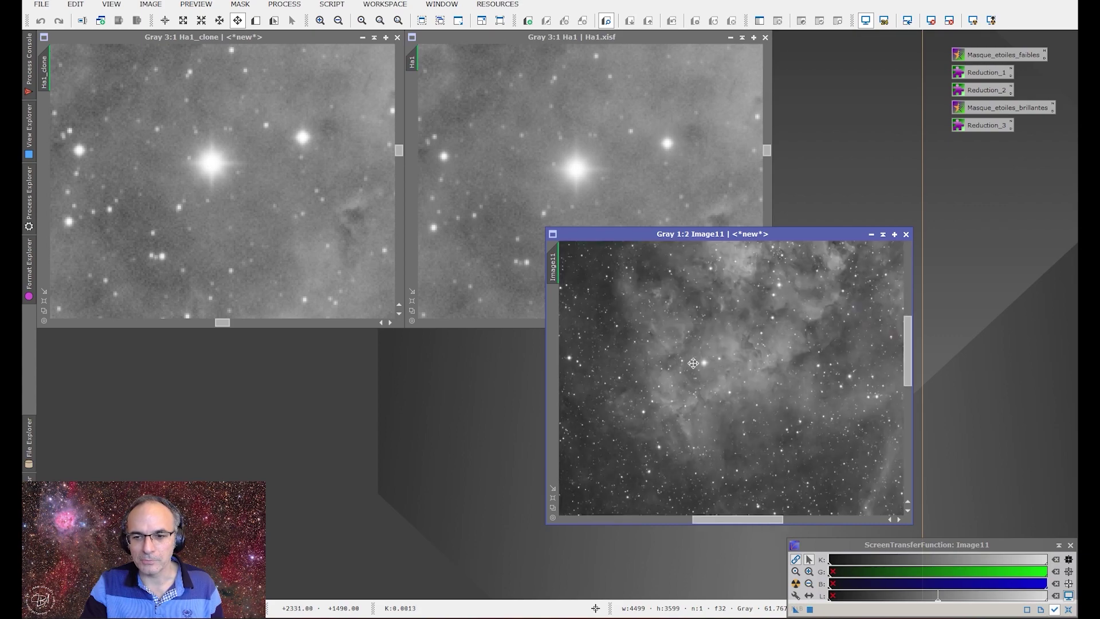
scroll(726, 367, up, 1)
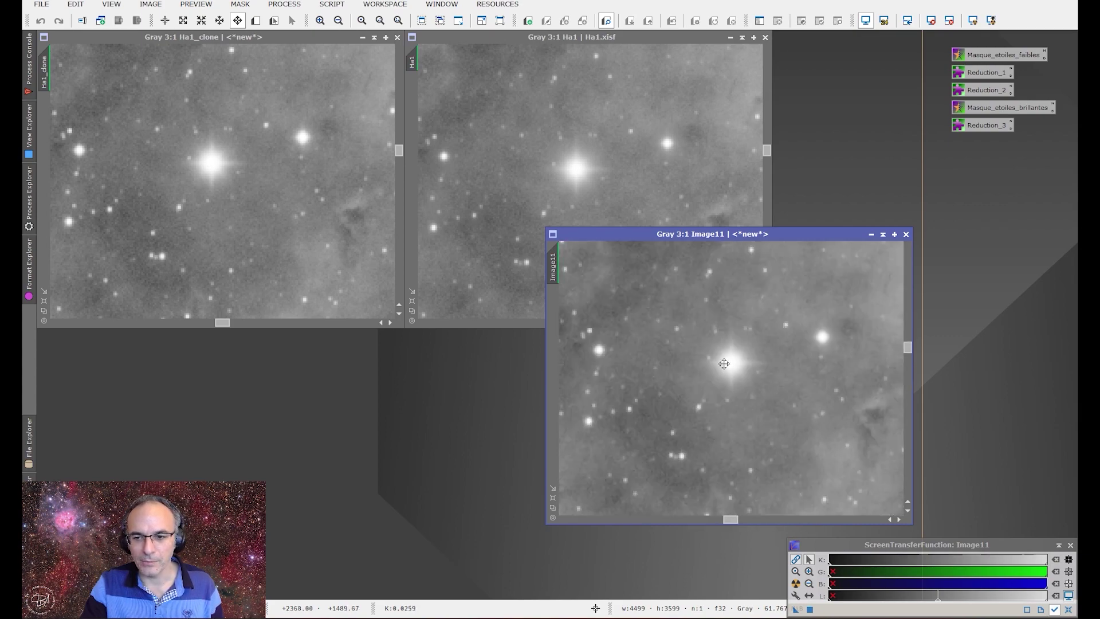
scroll(724, 363, up, 1)
scroll(724, 363, down, 1)
Return the blended image, Ha1 and Ha1_clone to a full view at 1:7.
scroll(724, 363, down, 7)
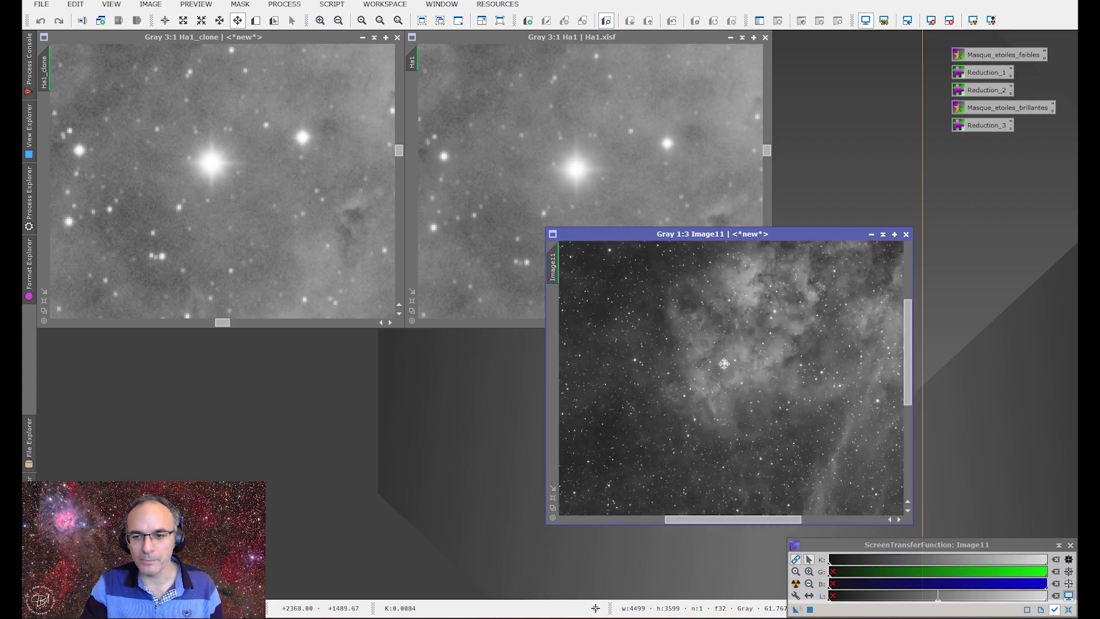
scroll(724, 363, down, 1)
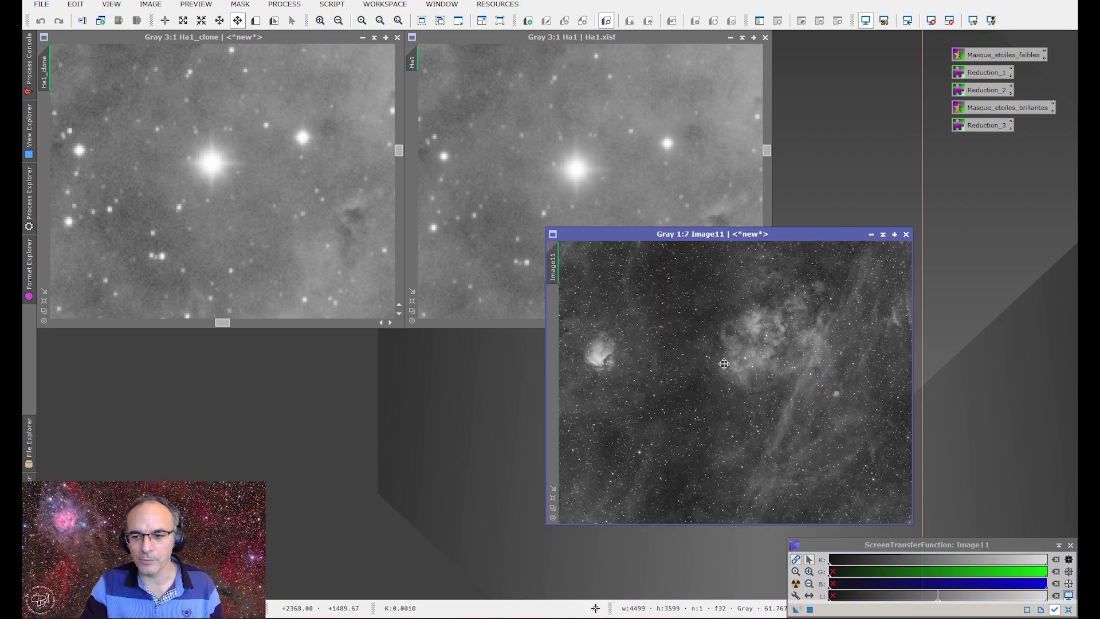
click(605, 168)
scroll(486, 257, down, 3)
scroll(485, 257, down, 5)
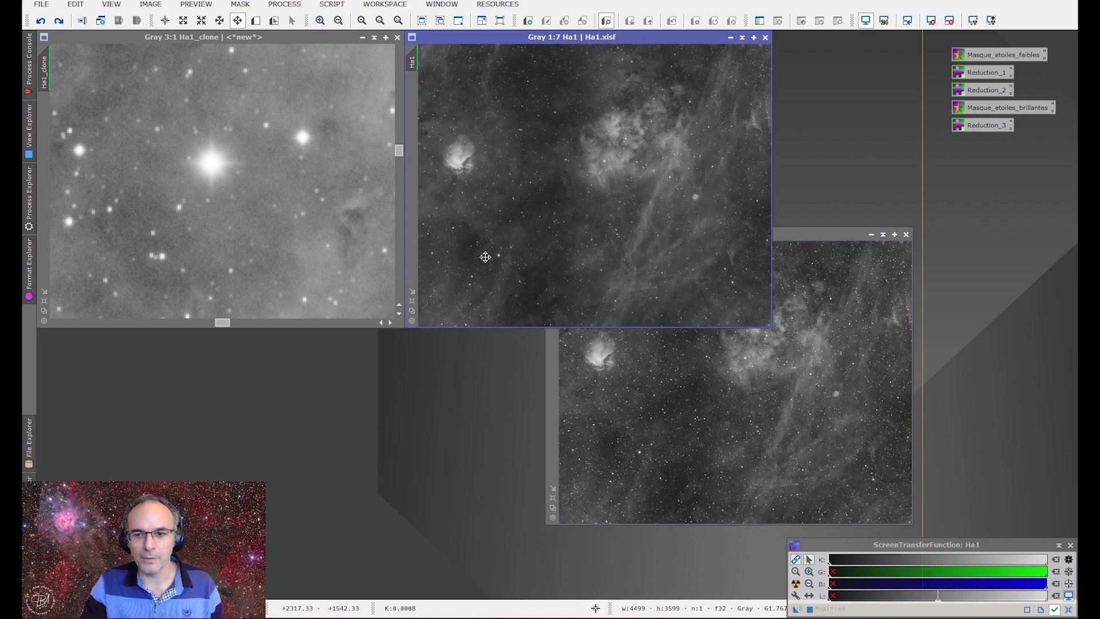
click(322, 235)
scroll(323, 235, down, 5)
scroll(322, 235, down, 3)
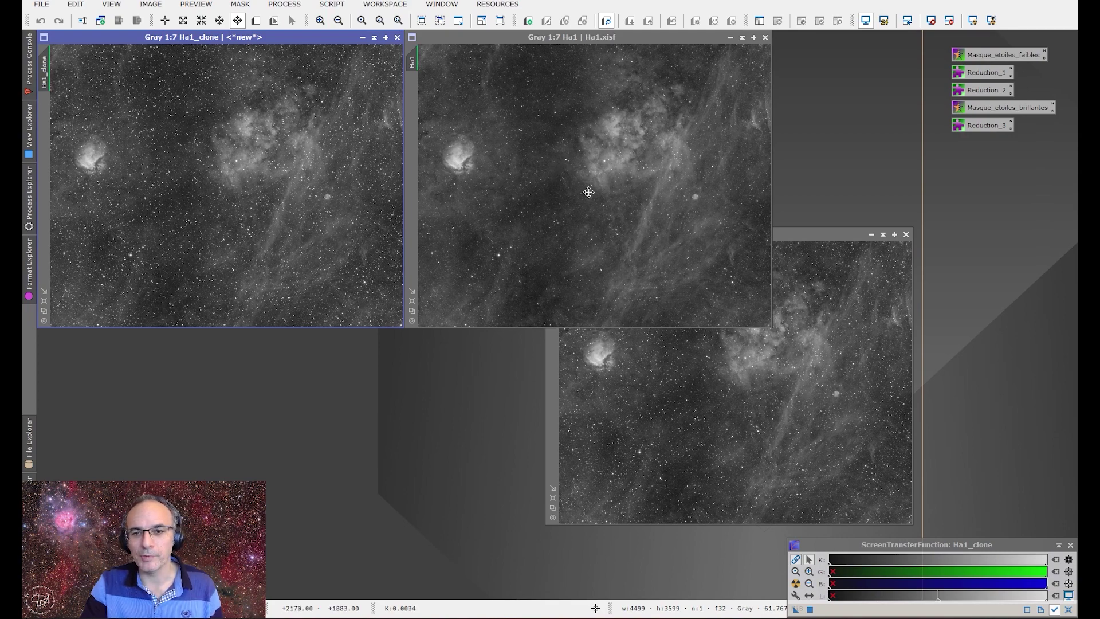
Compare Ha1 with the blended image, and close the blended image.
click(619, 234)
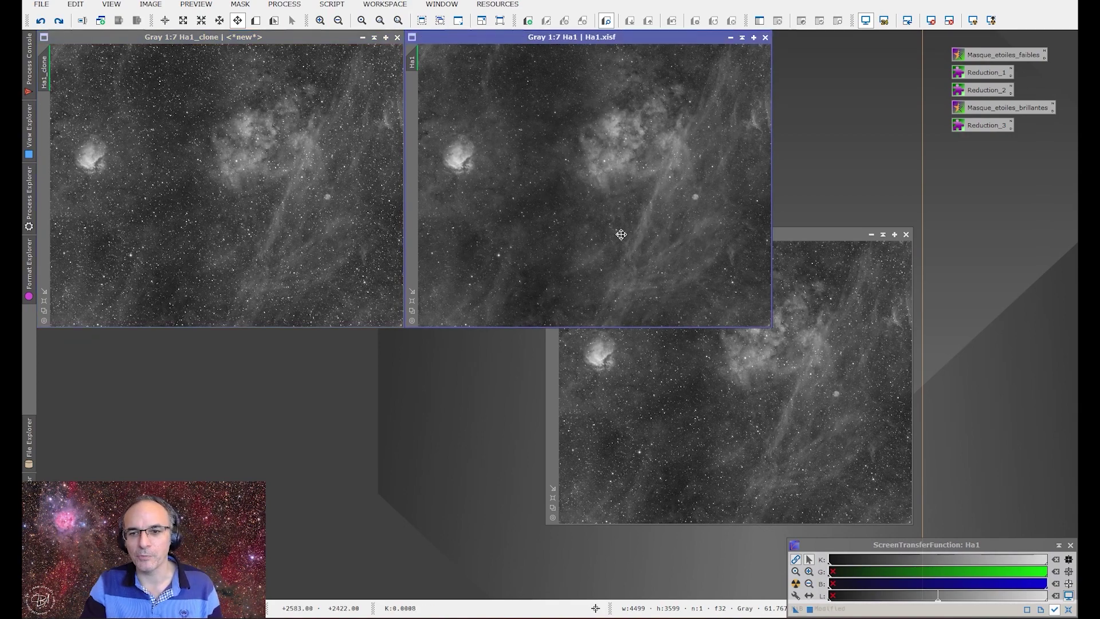
click(706, 373)
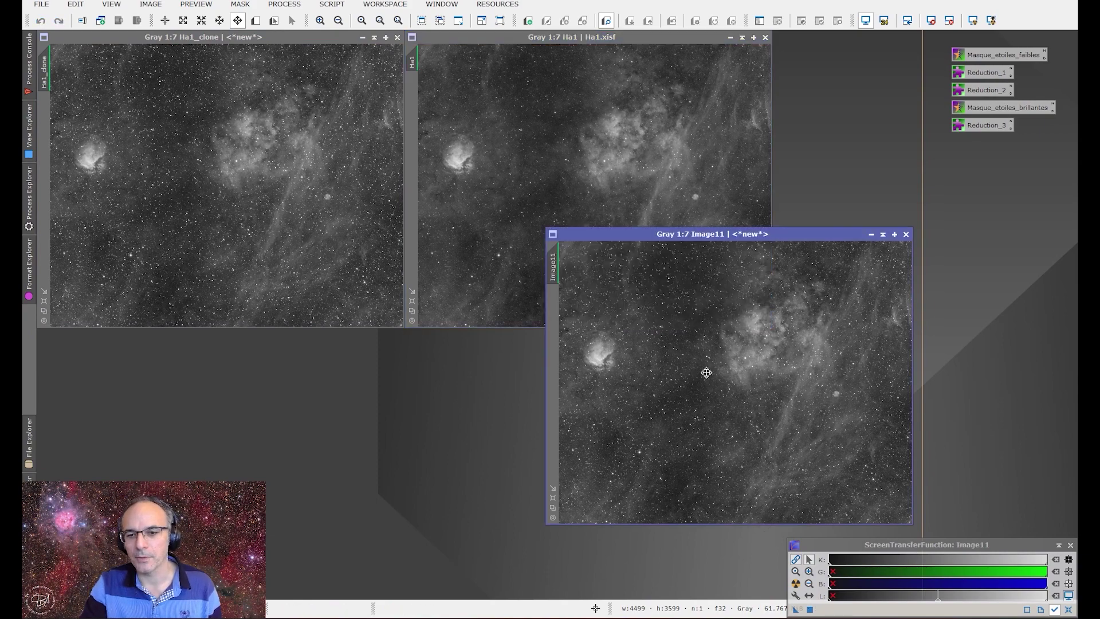
click(906, 235)
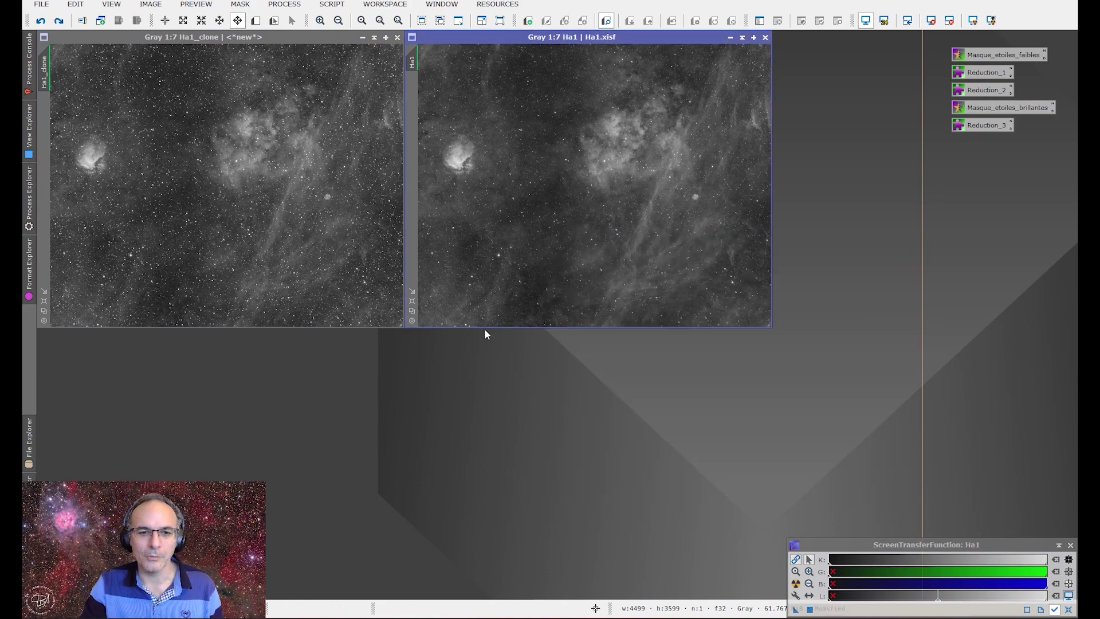